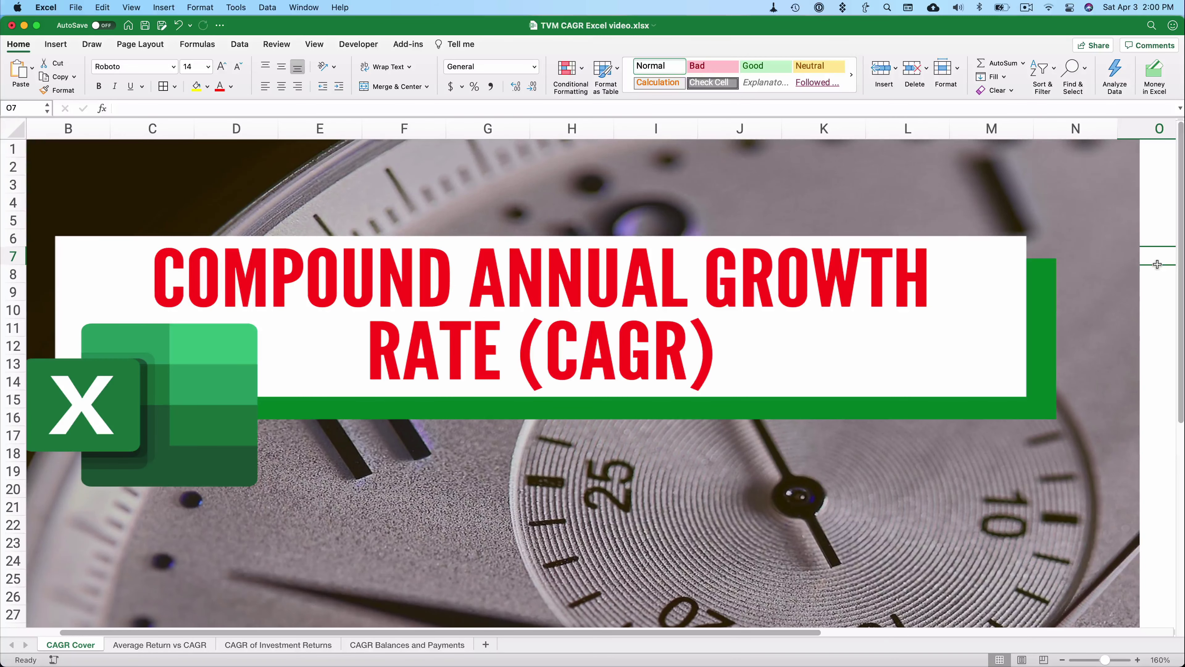
# Open the Average Return vs CAGR sheet and review the balances in D6:D11
pyautogui.hotkey('alt', 'Right')
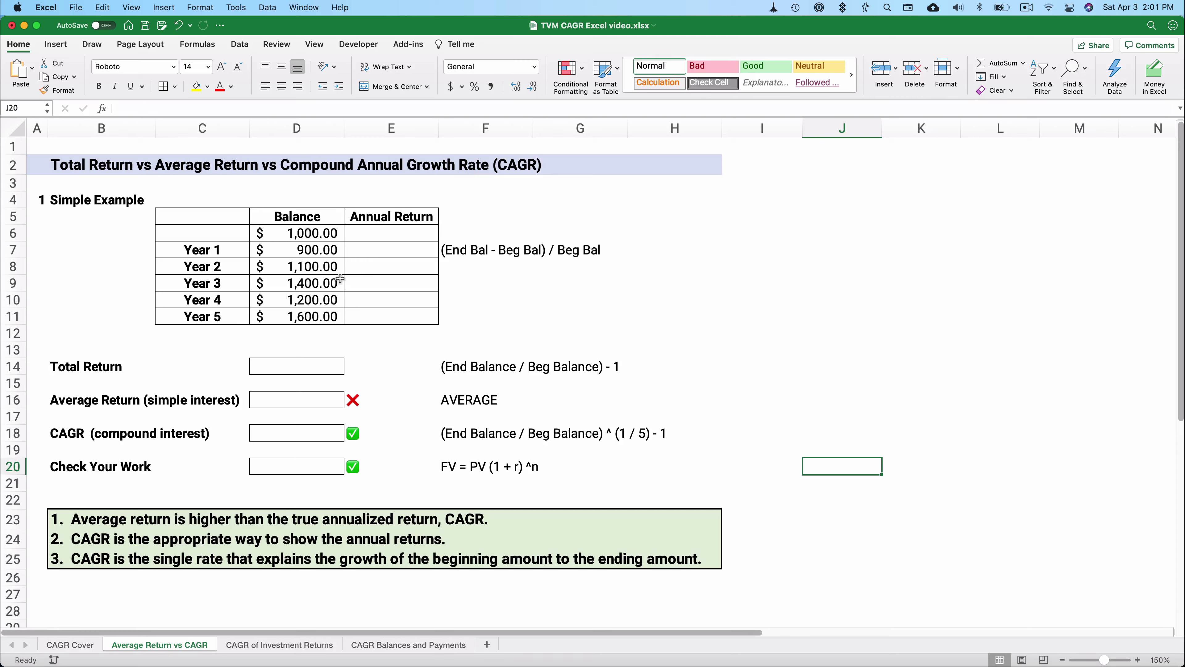
pyautogui.moveTo(305, 233); pyautogui.dragTo(299, 318)
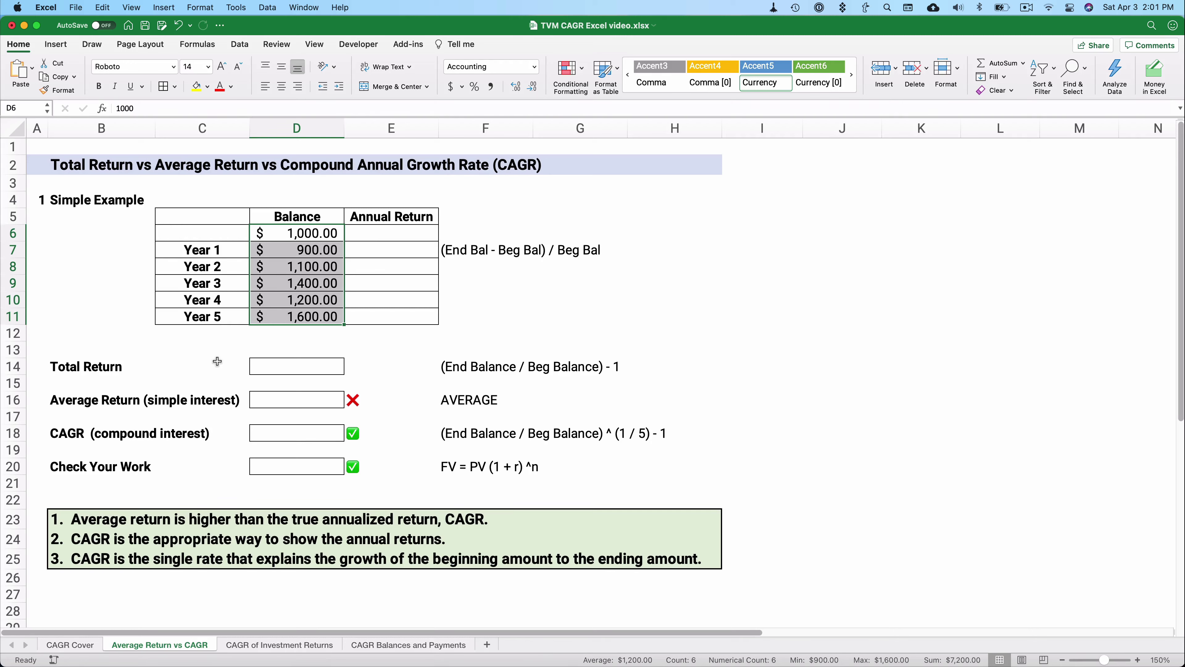
pyautogui.click(276, 315)
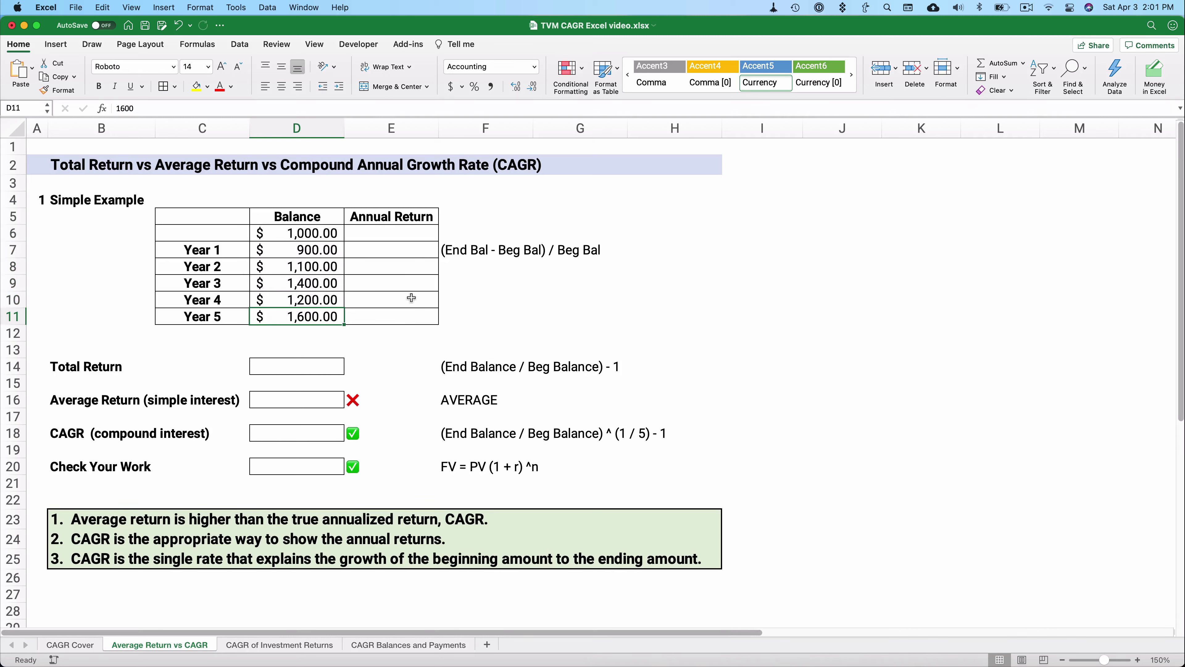
# Calculate the Year 1 annual return in E7 with the formula =(D7-D6)/D6
pyautogui.click(397, 250)
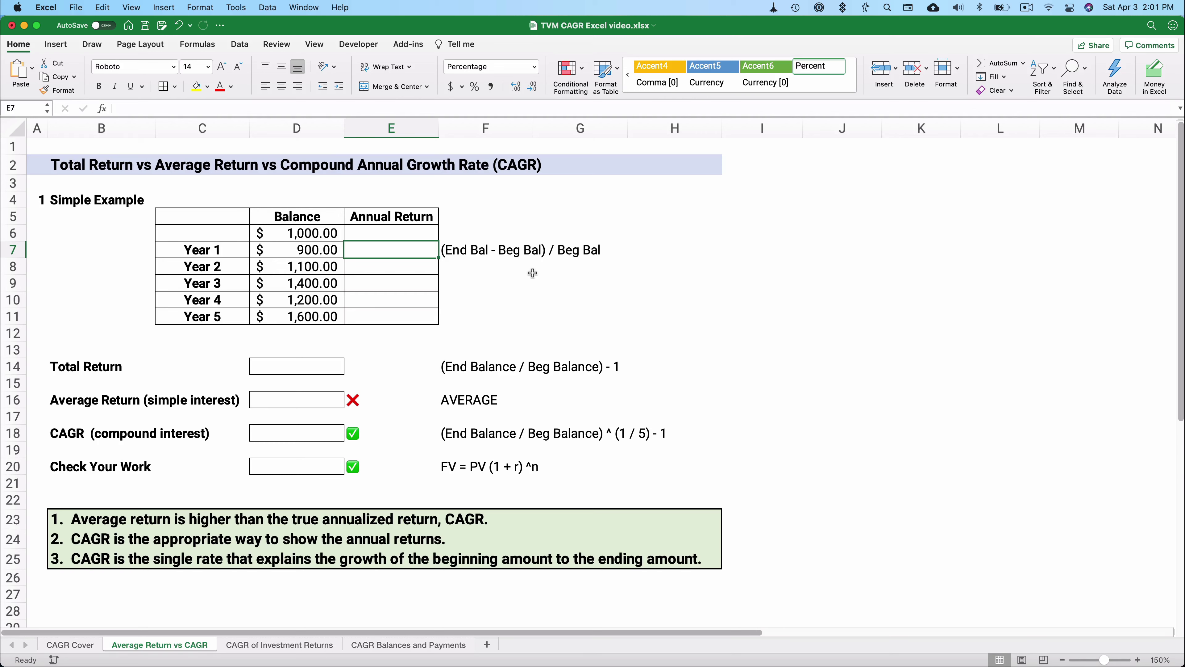
pyautogui.write('=(')
pyautogui.press('Left')
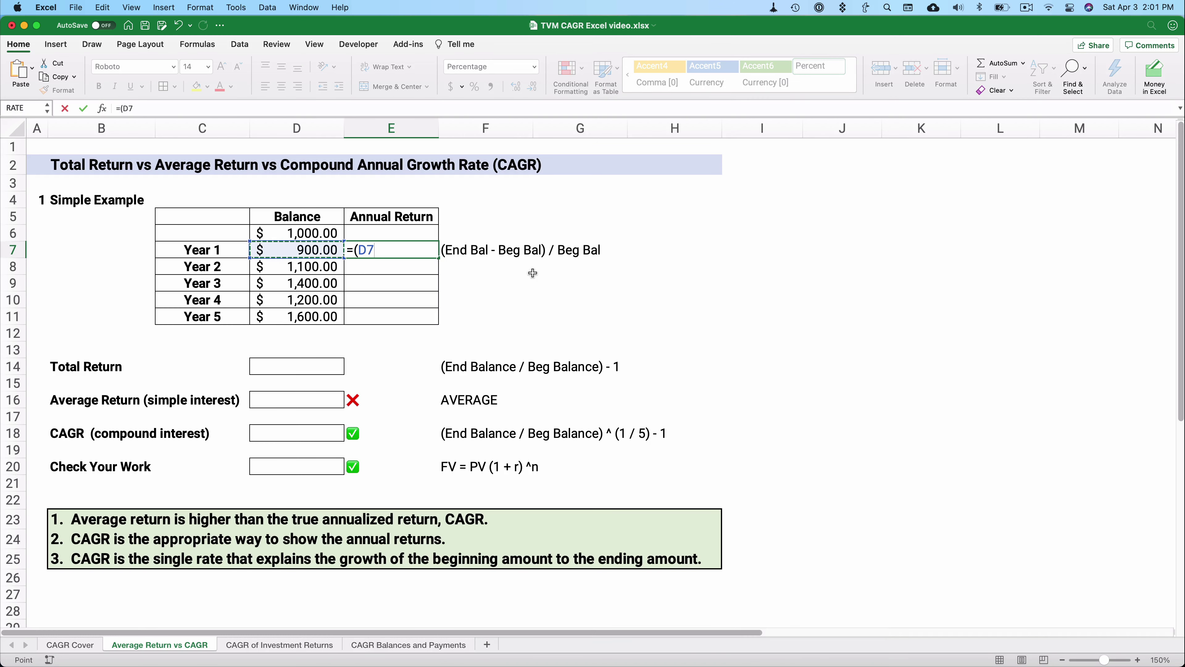
pyautogui.write('/')
pyautogui.press('BackSpace')
pyautogui.write('-')
pyautogui.press('Up')
pyautogui.press('Left')
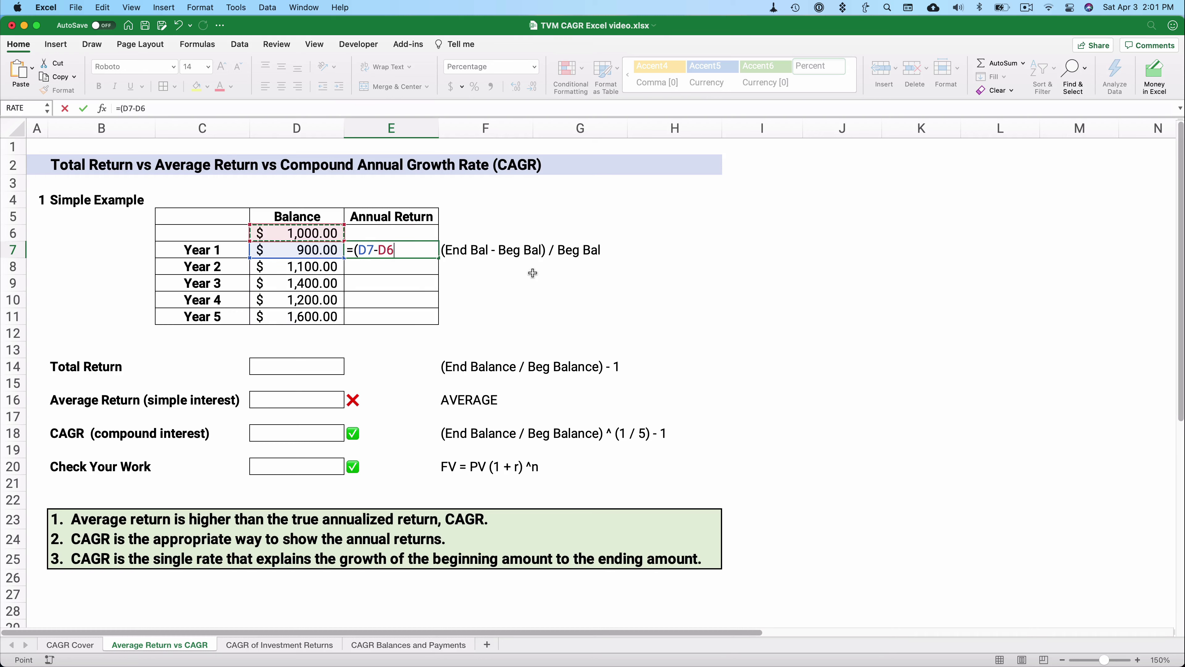
pyautogui.write(')/')
pyautogui.press('Up')
pyautogui.press('Left')
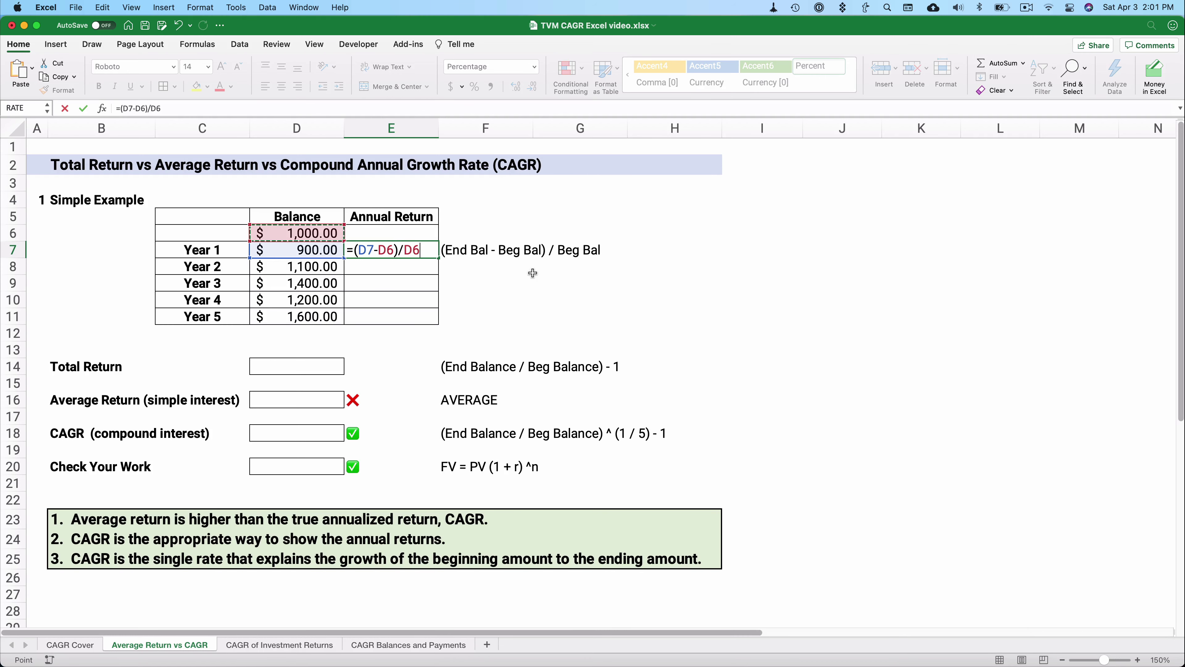
pyautogui.hotkey('ctrl', 'Return')
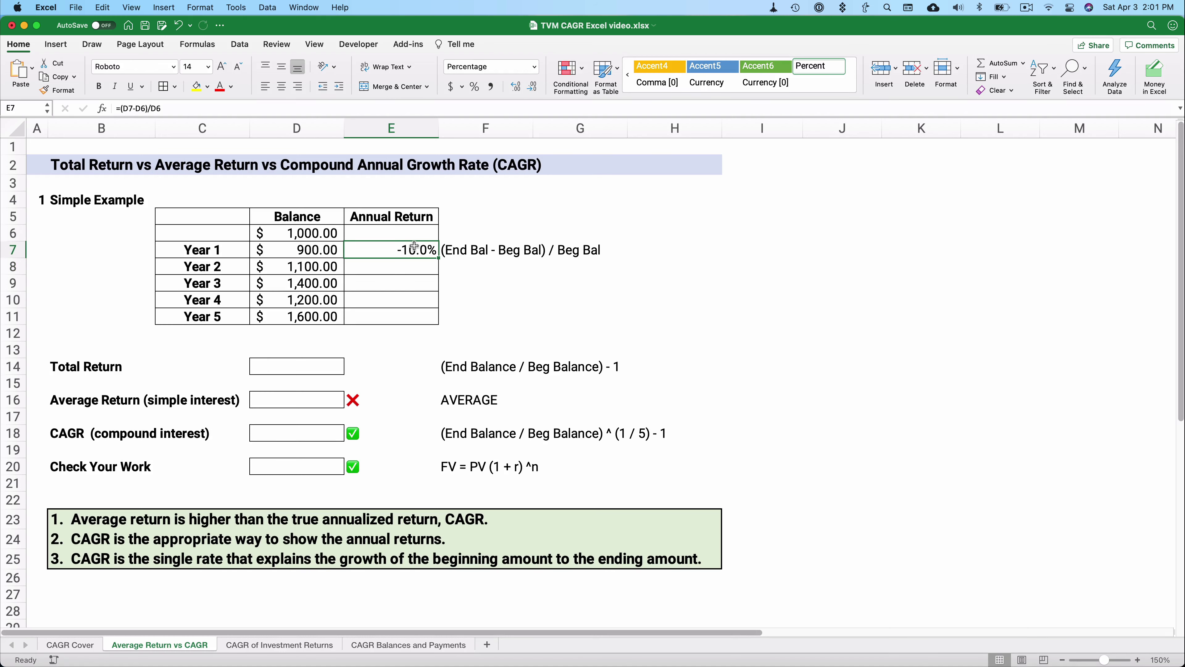
# Format the Year 1 return as a percentage with two decimals and fill its formula down through Year 5 in E11
pyautogui.click(474, 86)
pyautogui.click(518, 87)
pyautogui.click(518, 88)
pyautogui.moveTo(442, 257); pyautogui.dragTo(436, 317)
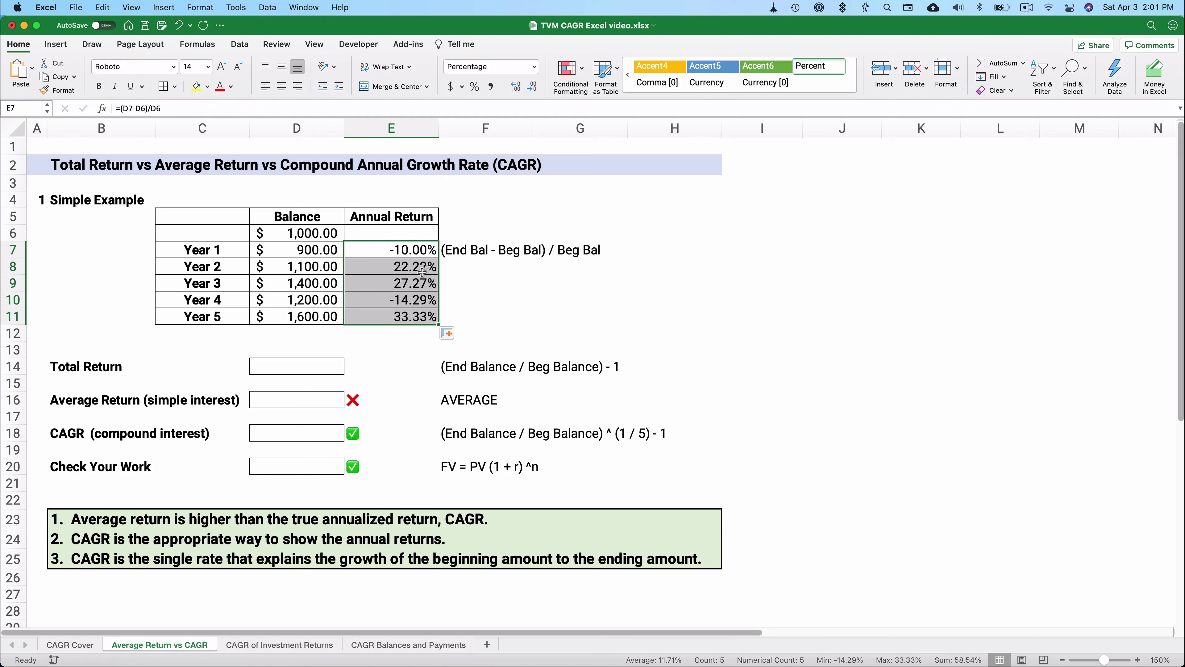
pyautogui.click(372, 269)
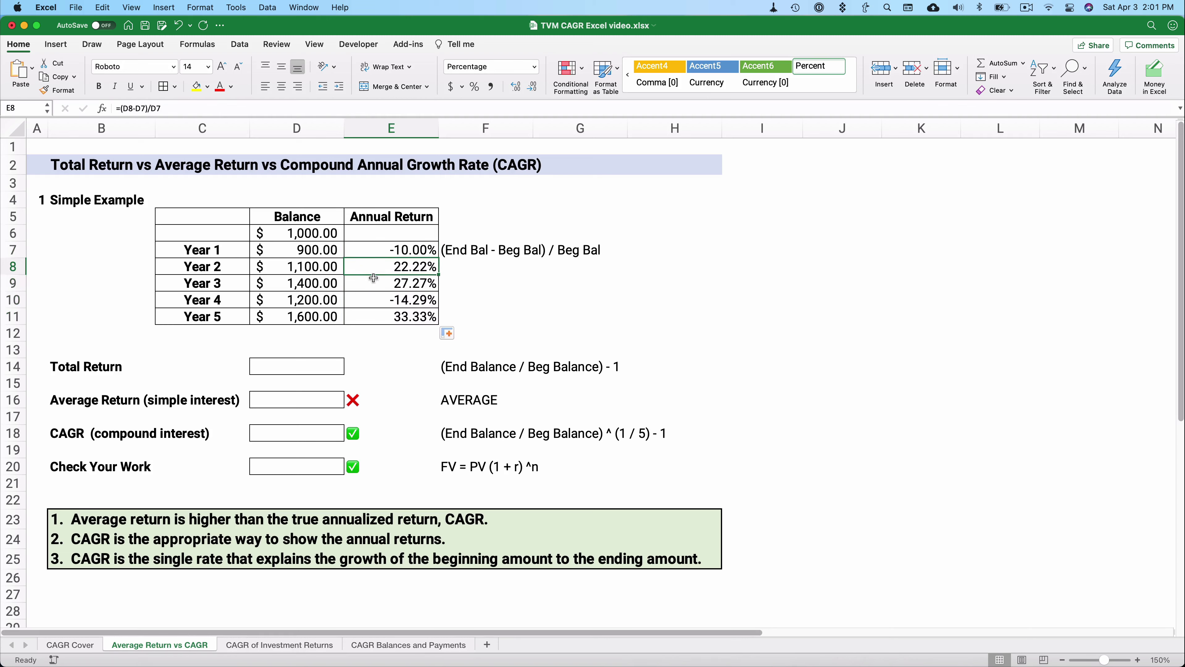
pyautogui.click(379, 283)
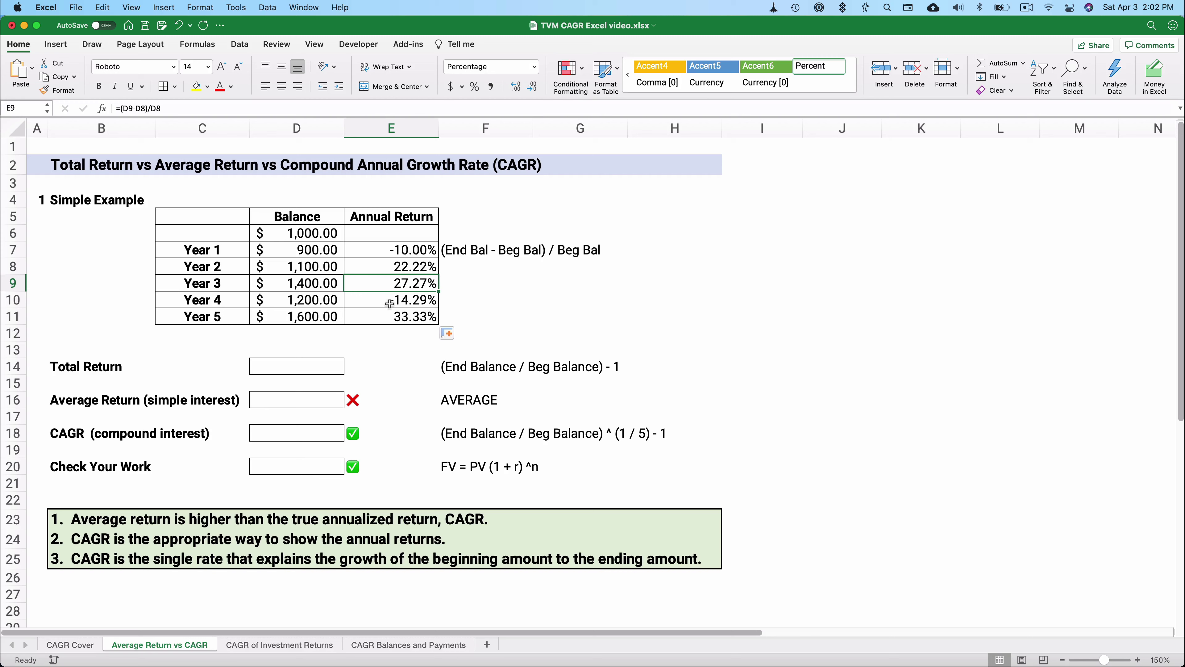
pyautogui.click(395, 316)
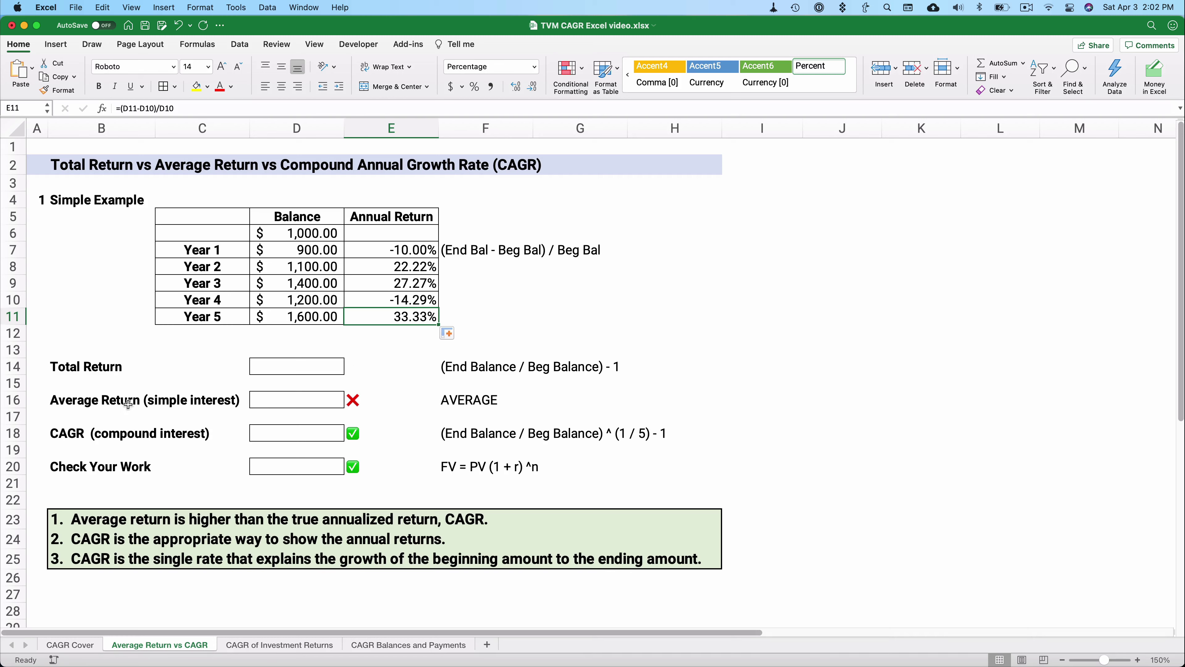
# Calculate the Total Return in D14 with the formula =D11/D6-1
pyautogui.click(278, 367)
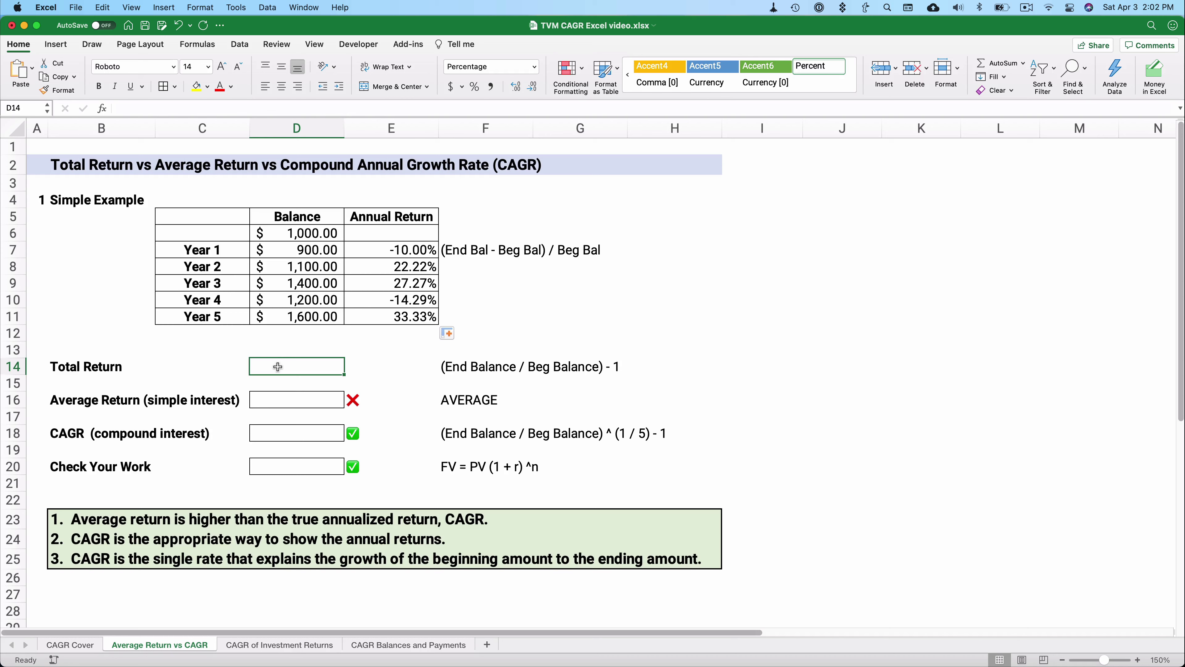
pyautogui.write('=')
pyautogui.press('Up')
pyautogui.press('Up')
pyautogui.press('Up')
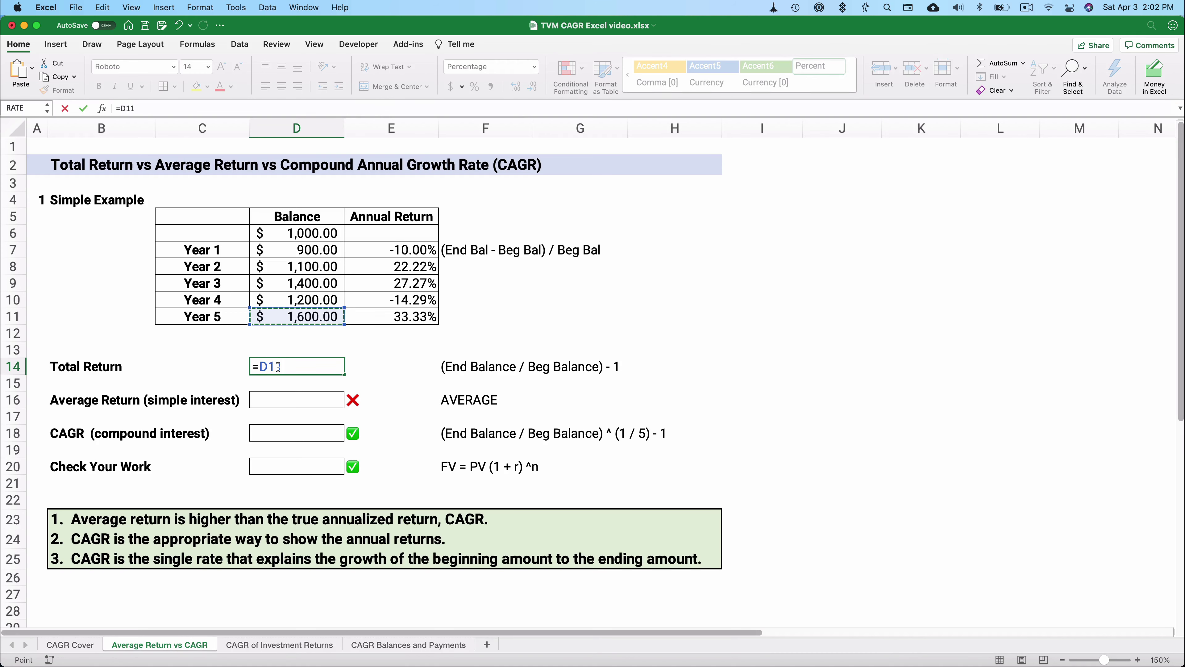
pyautogui.write('/')
pyautogui.click(293, 233)
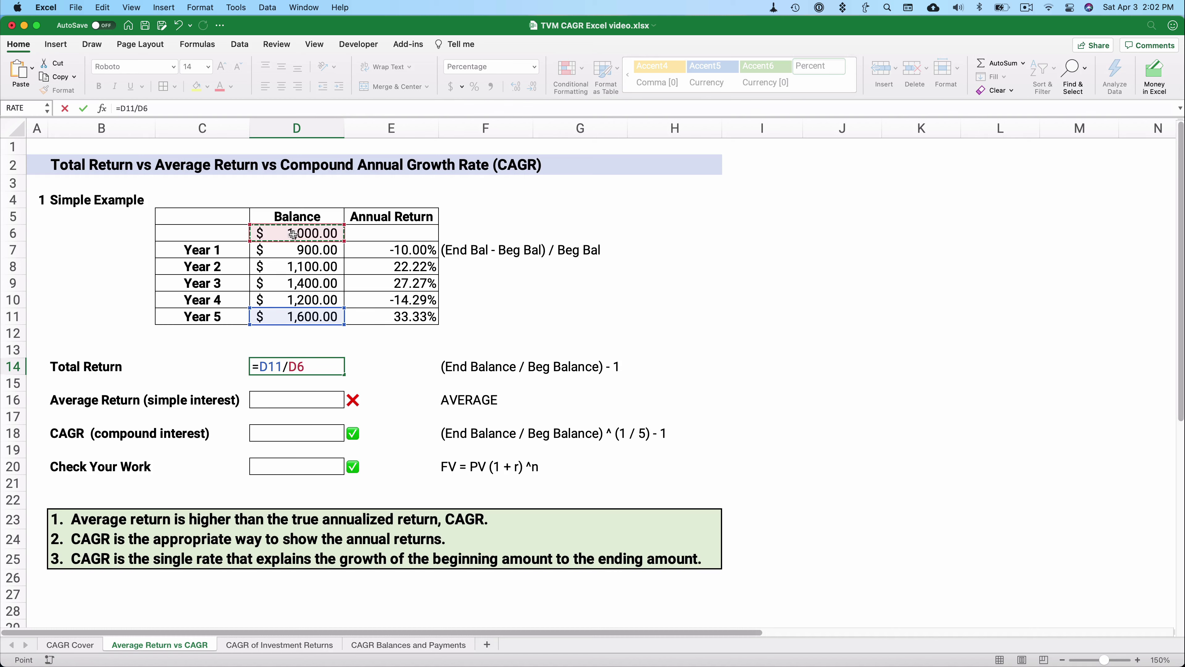
pyautogui.write('-1')
pyautogui.press('Return')
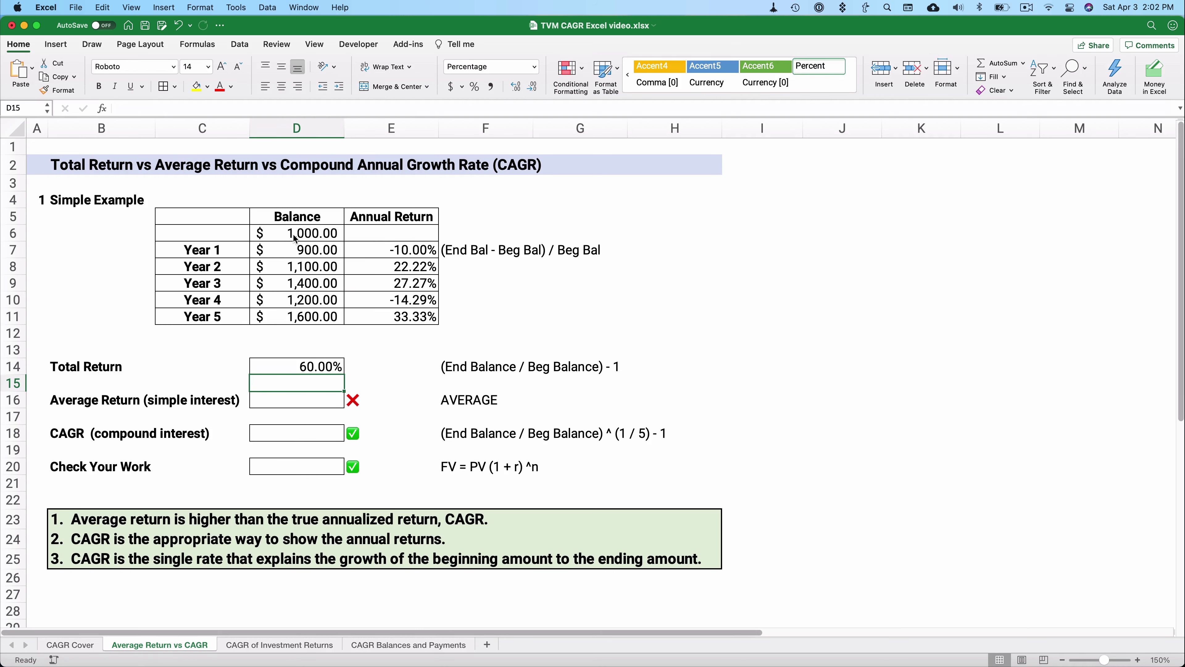
pyautogui.click(313, 229)
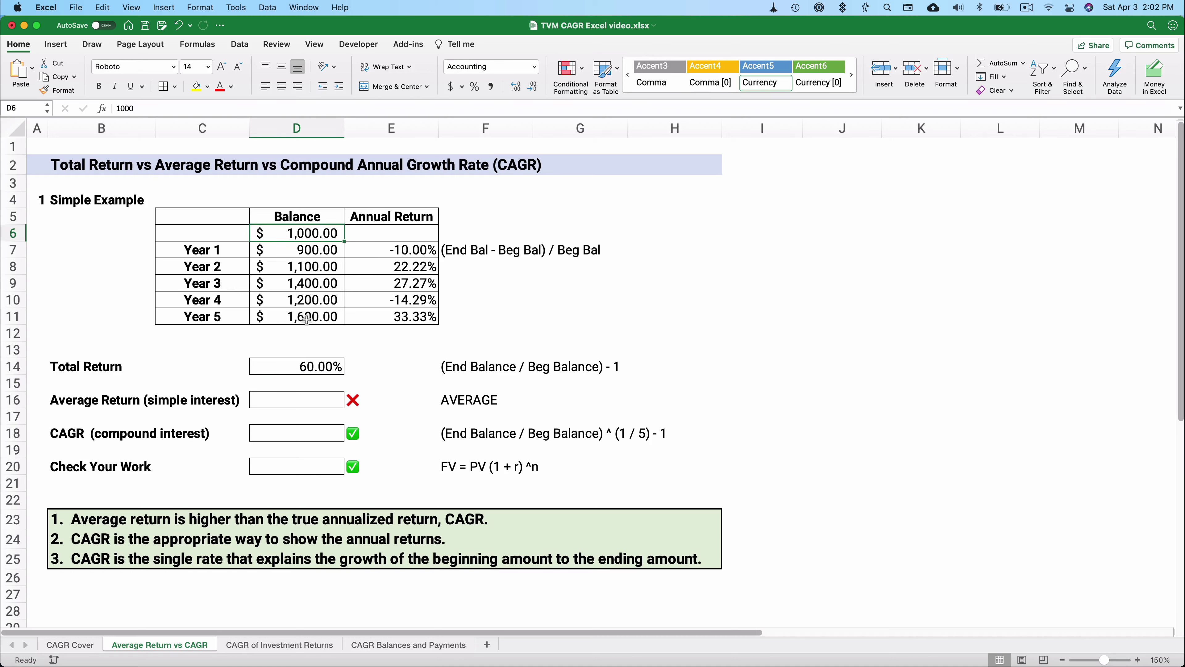
pyautogui.click(305, 365)
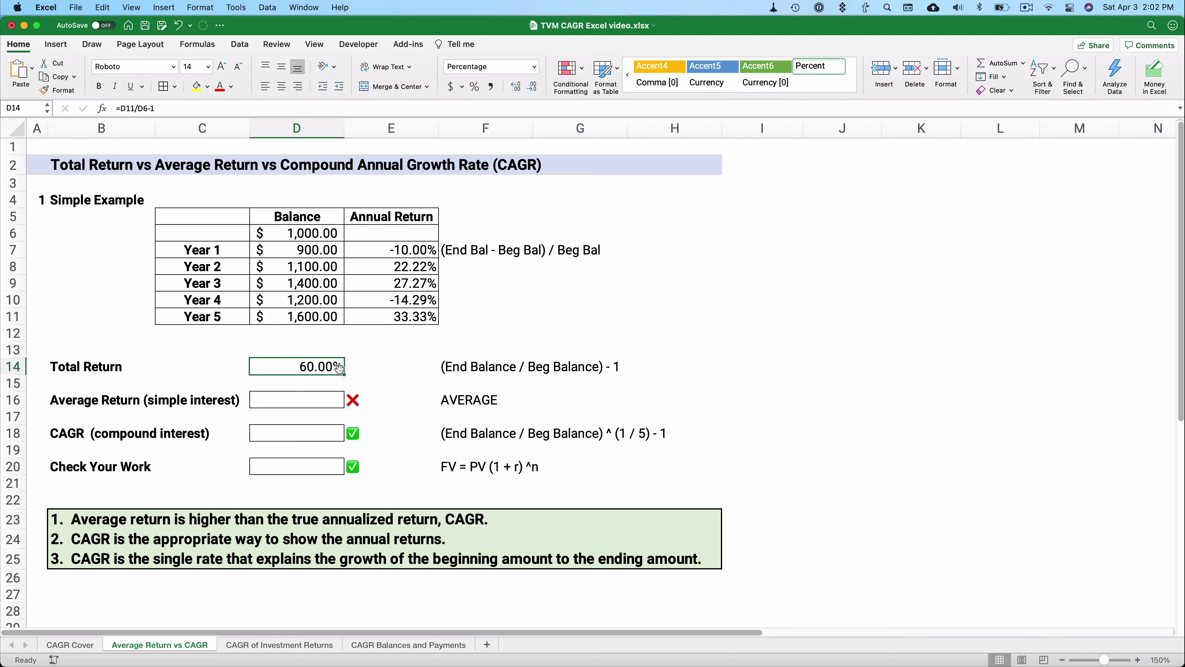
# Calculate the Average Return (simple interest) in D16 with the formula =AVERAGE(E7:E11)
pyautogui.click(312, 399)
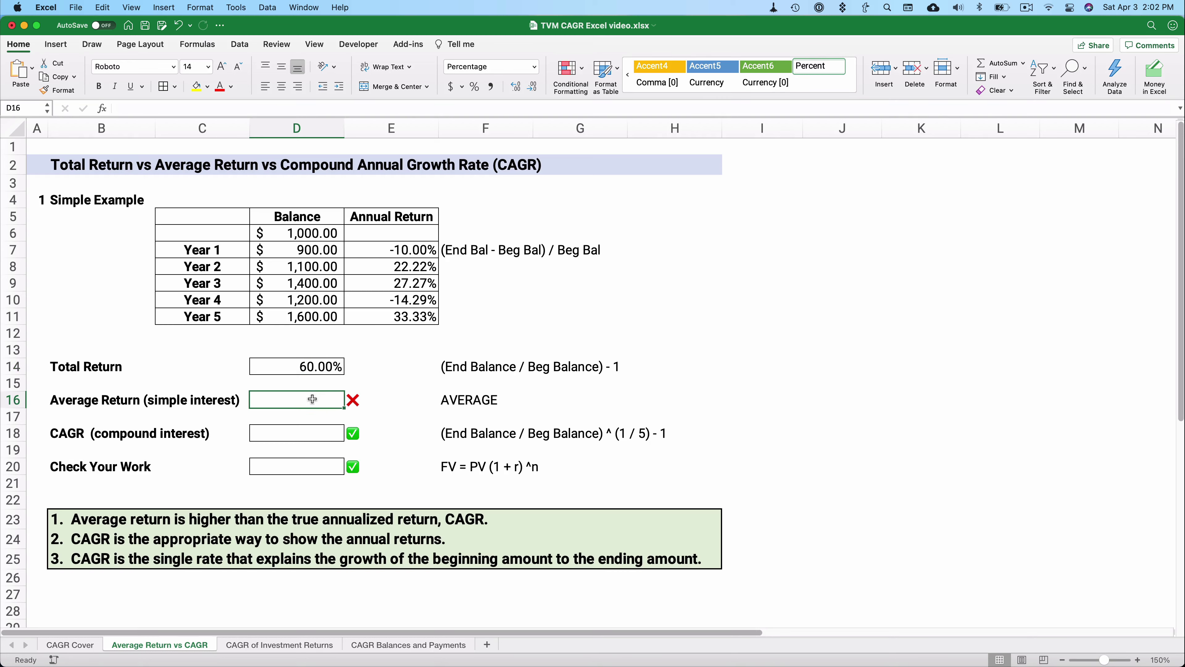
pyautogui.moveTo(411, 250); pyautogui.dragTo(413, 316)
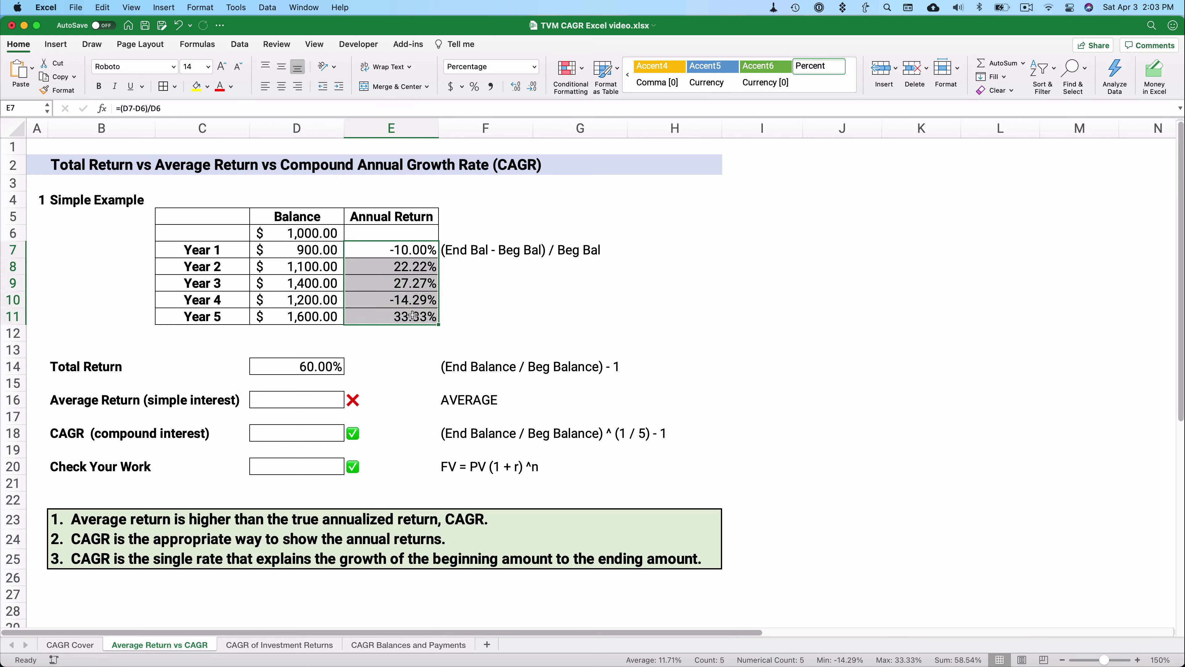
pyautogui.click(320, 401)
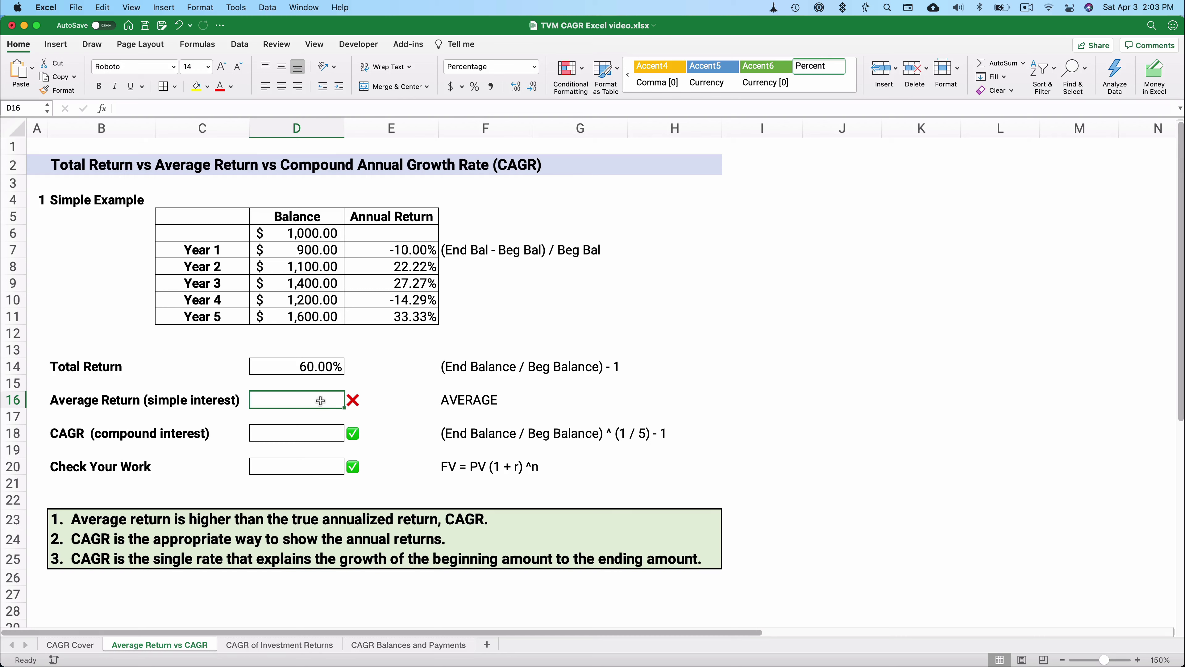
pyautogui.write('=aveer')
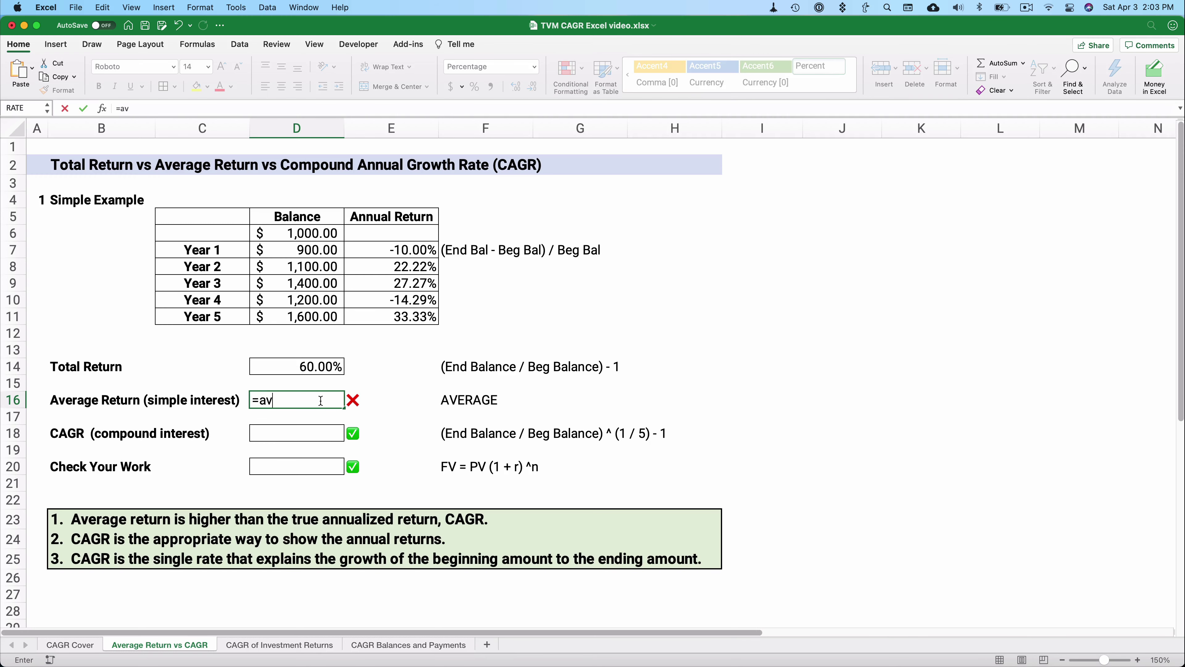
pyautogui.press('BackSpace')
pyautogui.press('BackSpace')
pyautogui.write('r')
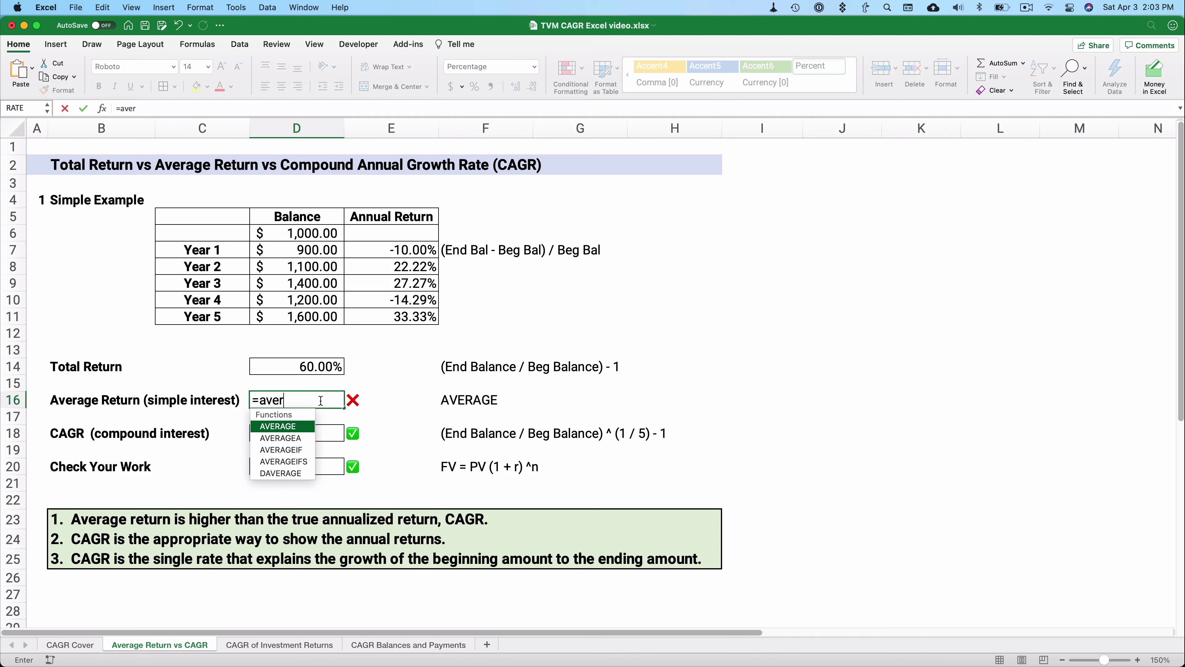
pyautogui.press('Tab')
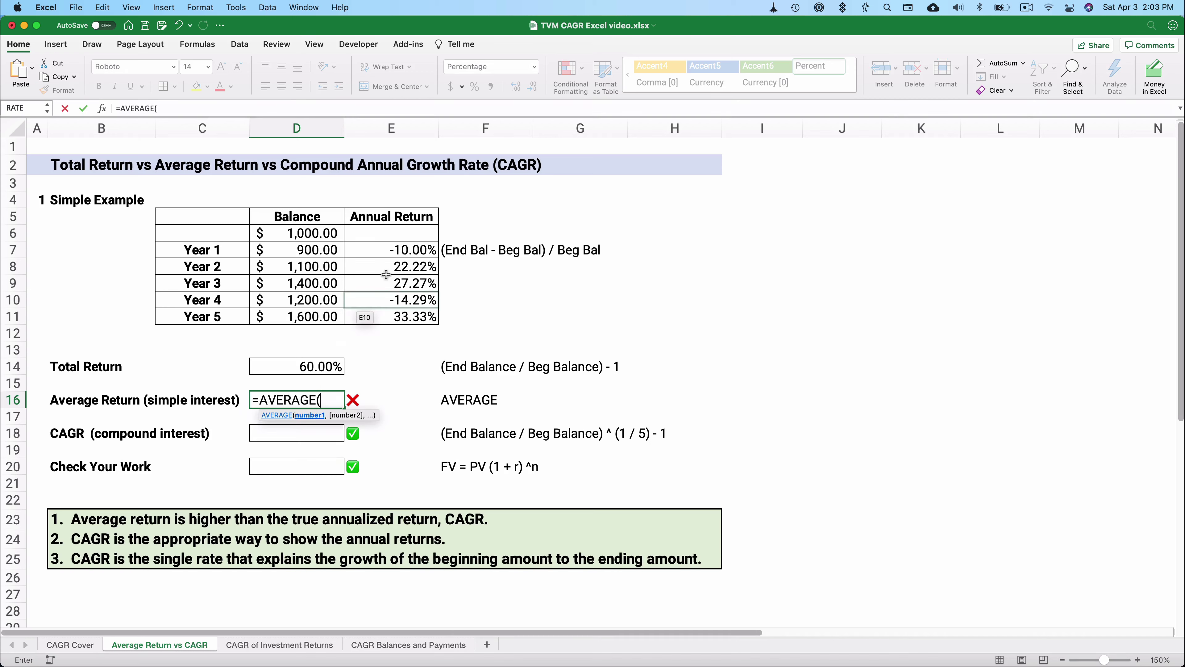
pyautogui.moveTo(391, 252); pyautogui.dragTo(392, 319)
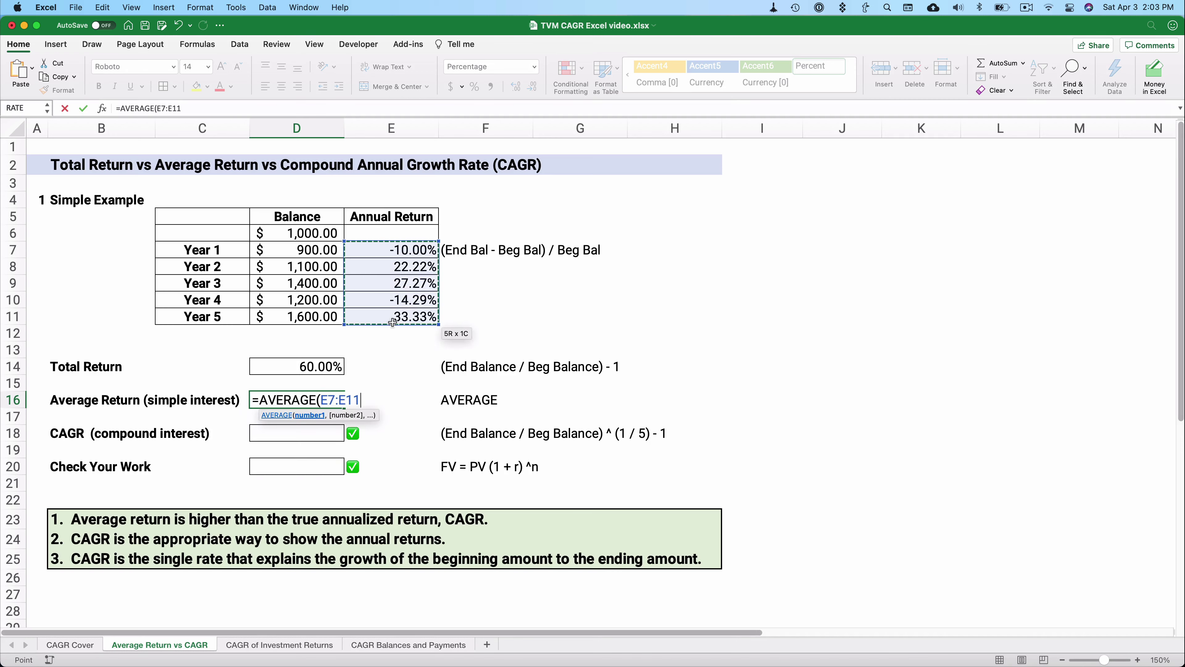
pyautogui.write(')')
pyautogui.press('Return')
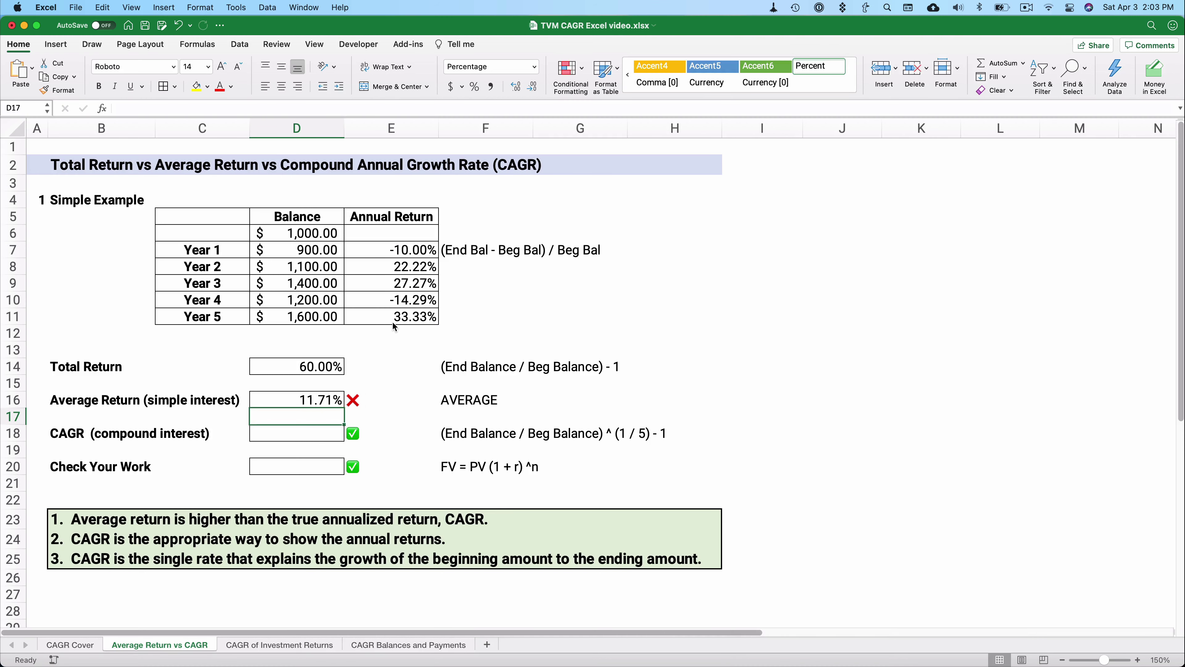
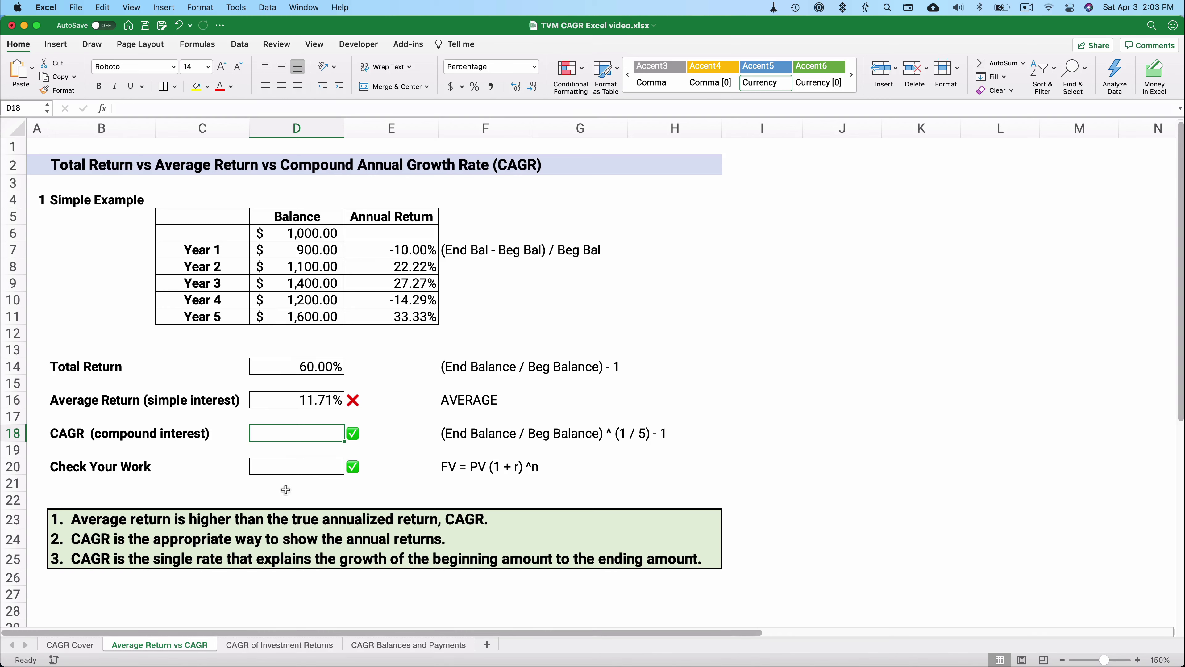
# Calculate the CAGR (compound interest) in D18 with the formula =(D11/D6)^(1/5)-1
pyautogui.click(303, 233)
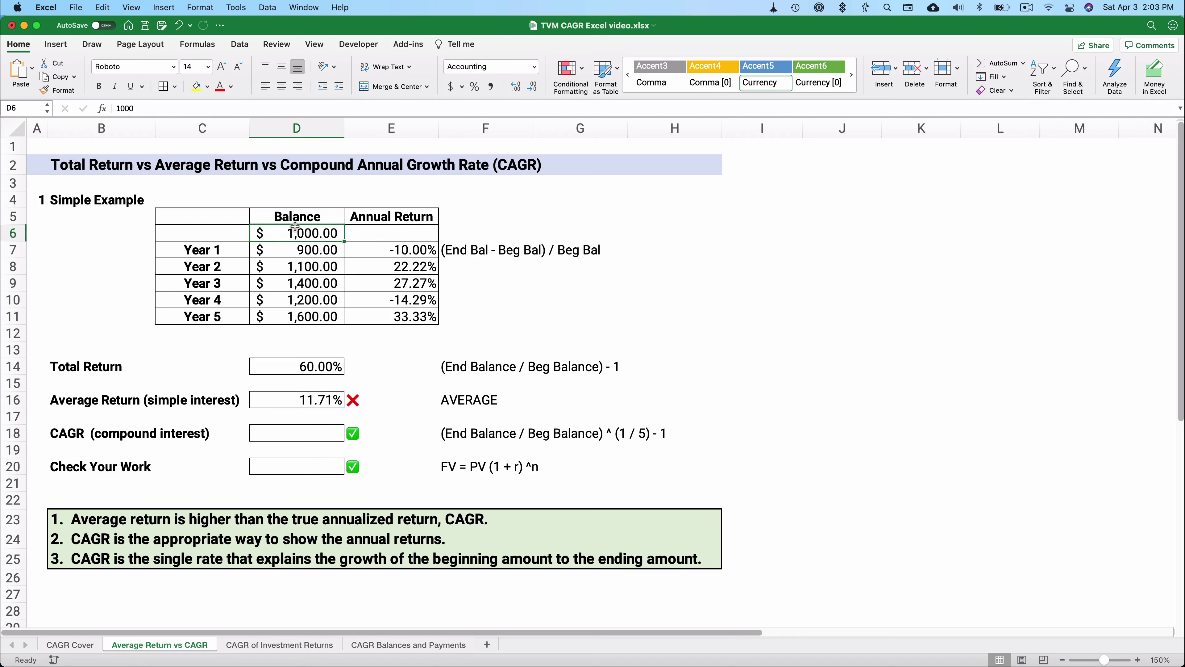
pyautogui.moveTo(295, 231); pyautogui.dragTo(299, 316)
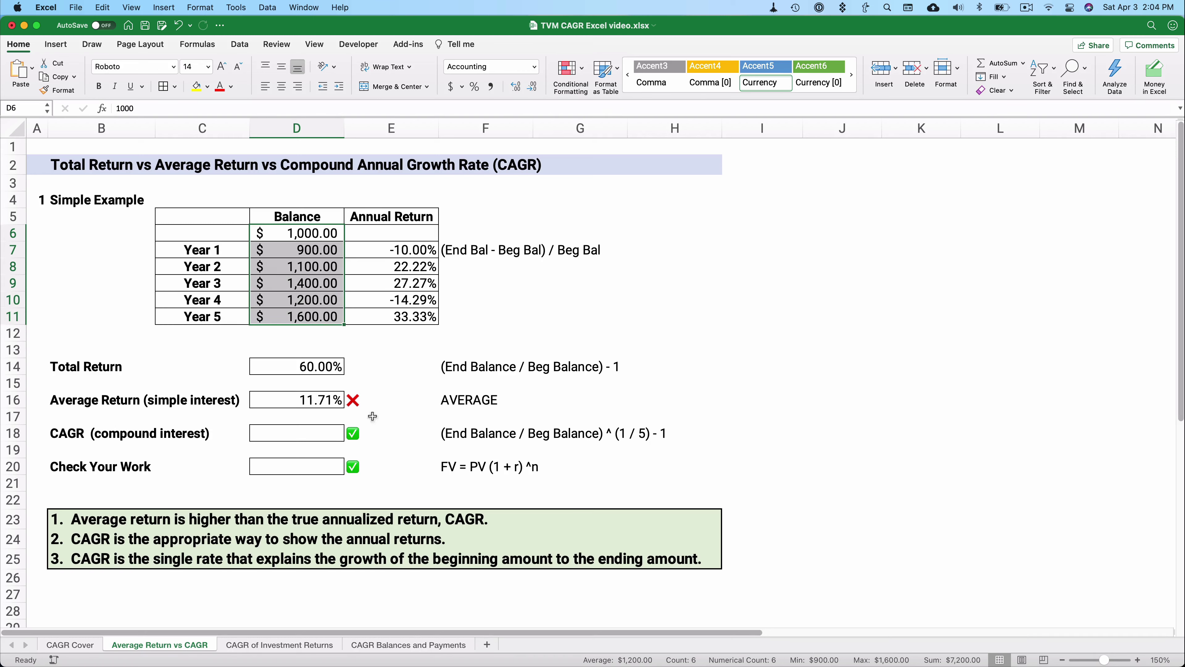
pyautogui.click(322, 429)
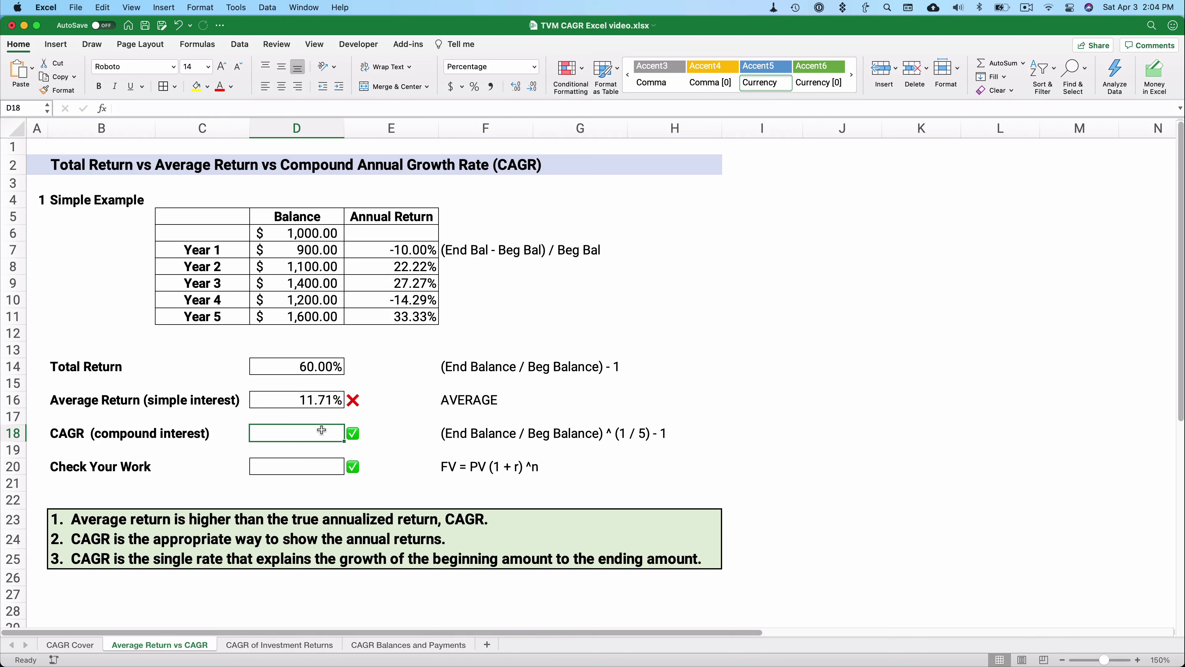
pyautogui.write('=(')
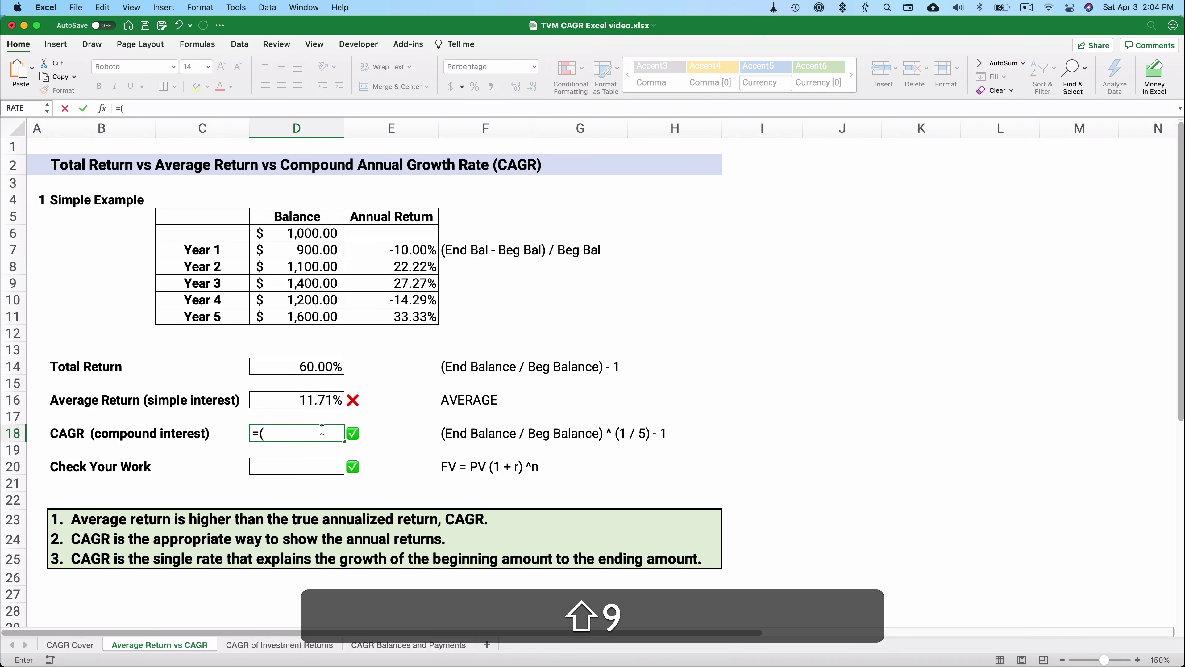
pyautogui.click(307, 318)
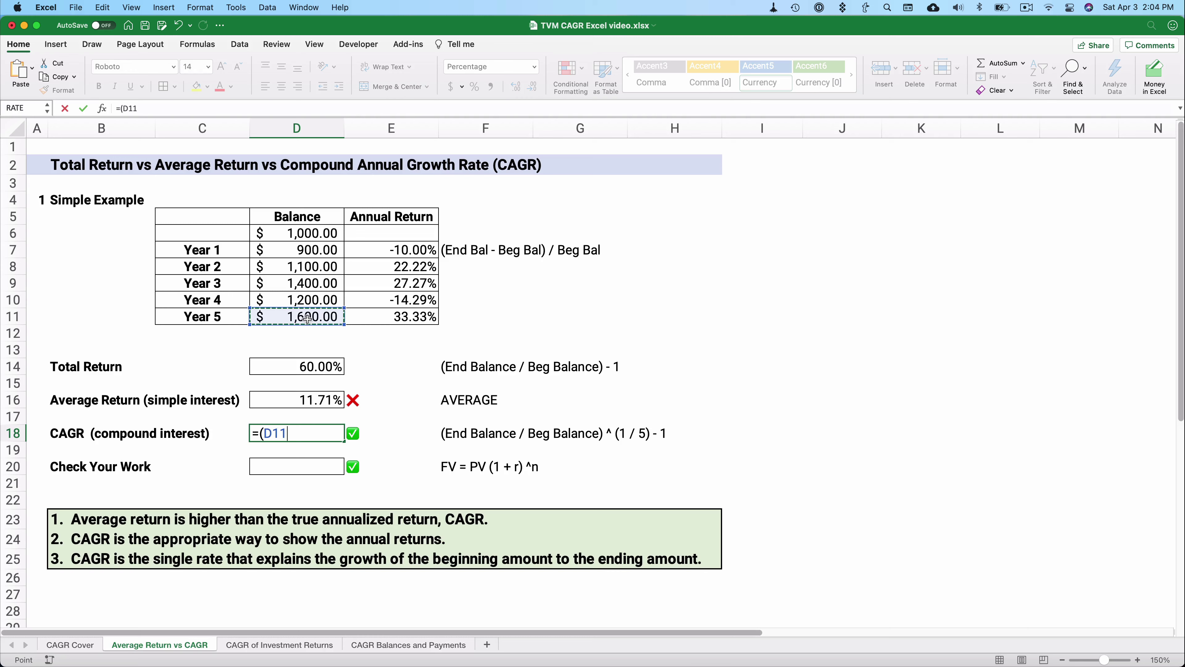
pyautogui.write('/')
pyautogui.click(282, 234)
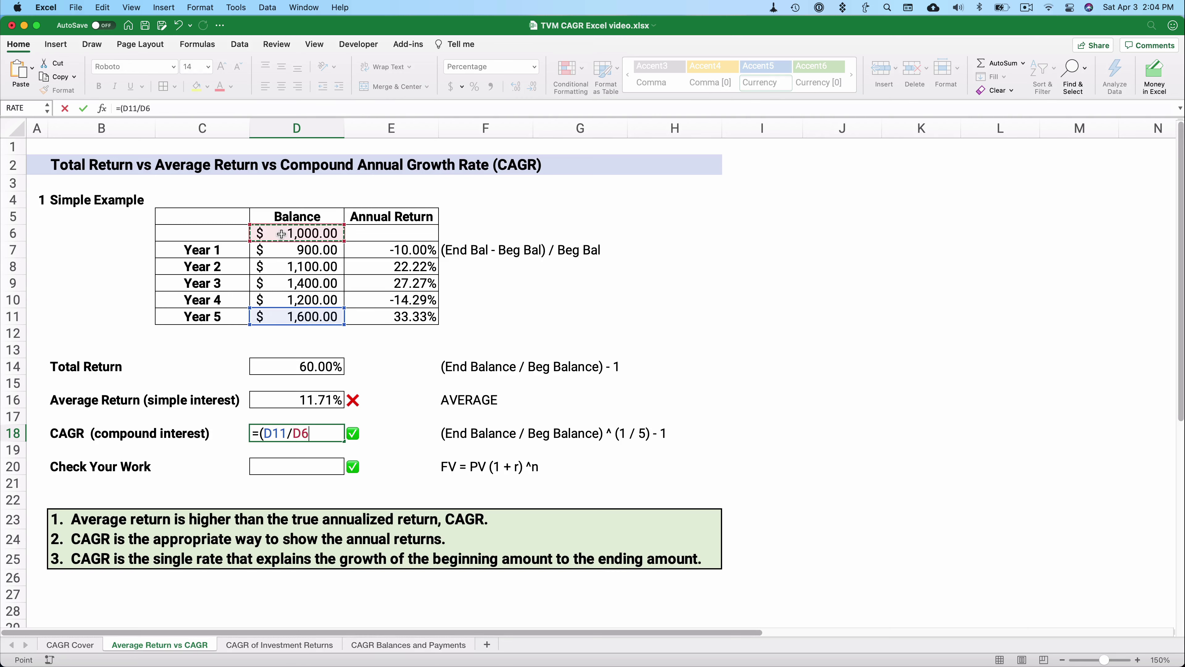
pyautogui.write(')')
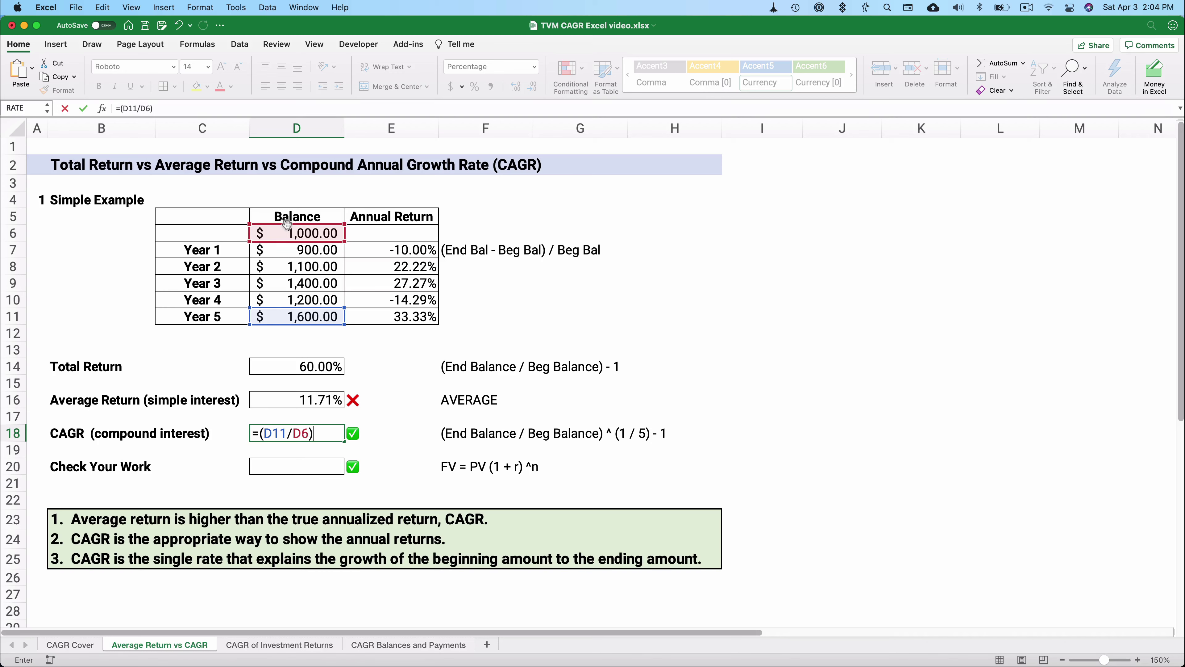
pyautogui.write('^')
pyautogui.write('(')
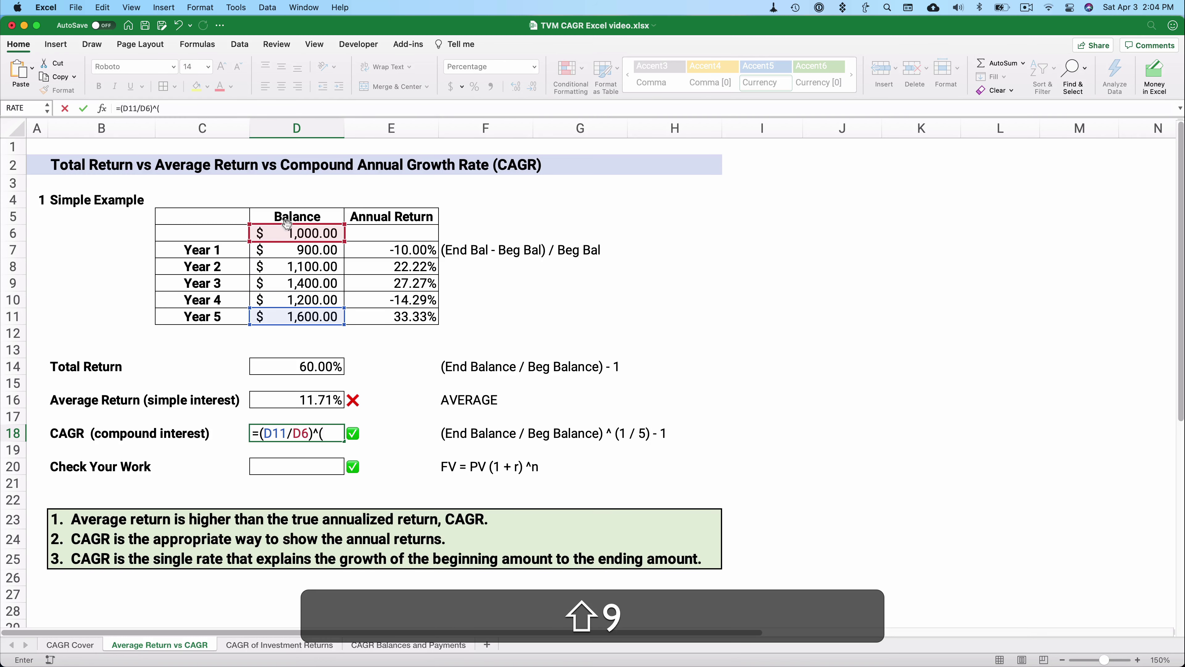
pyautogui.write('1/5')
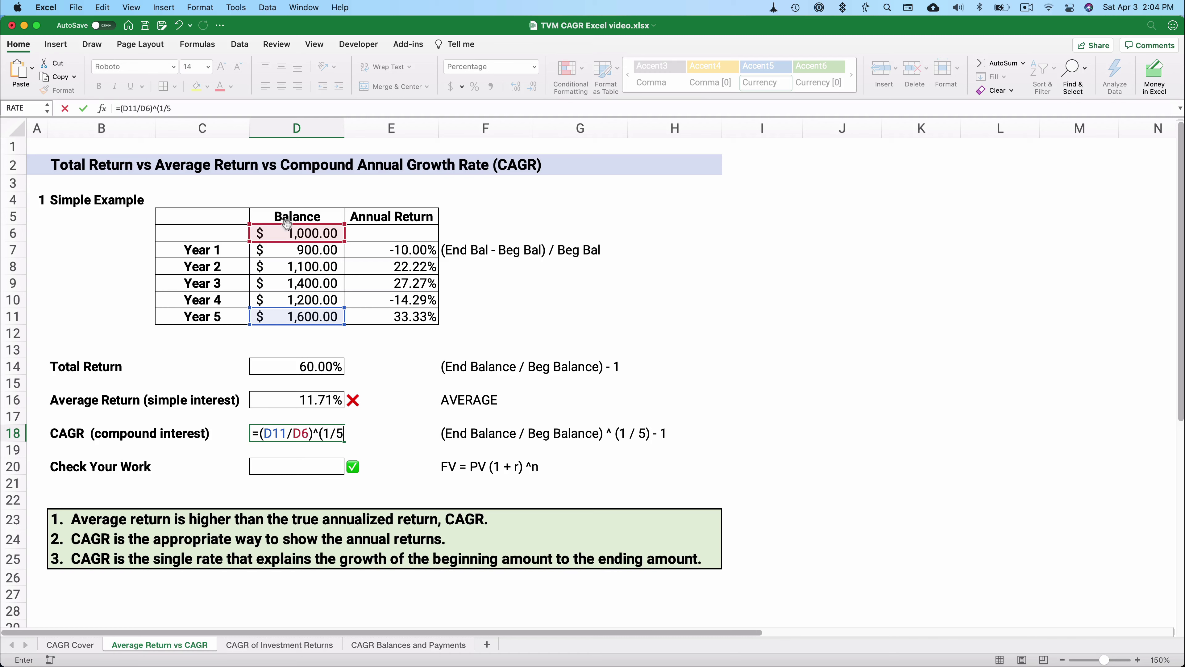
pyautogui.write(')')
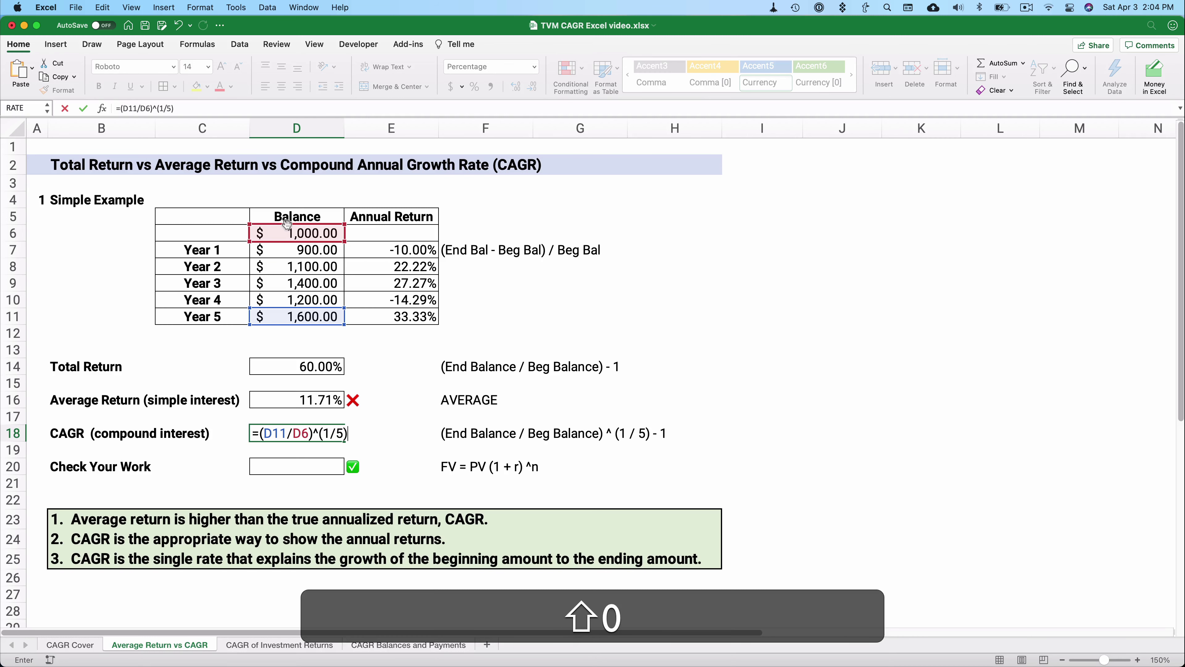
pyautogui.write('-1')
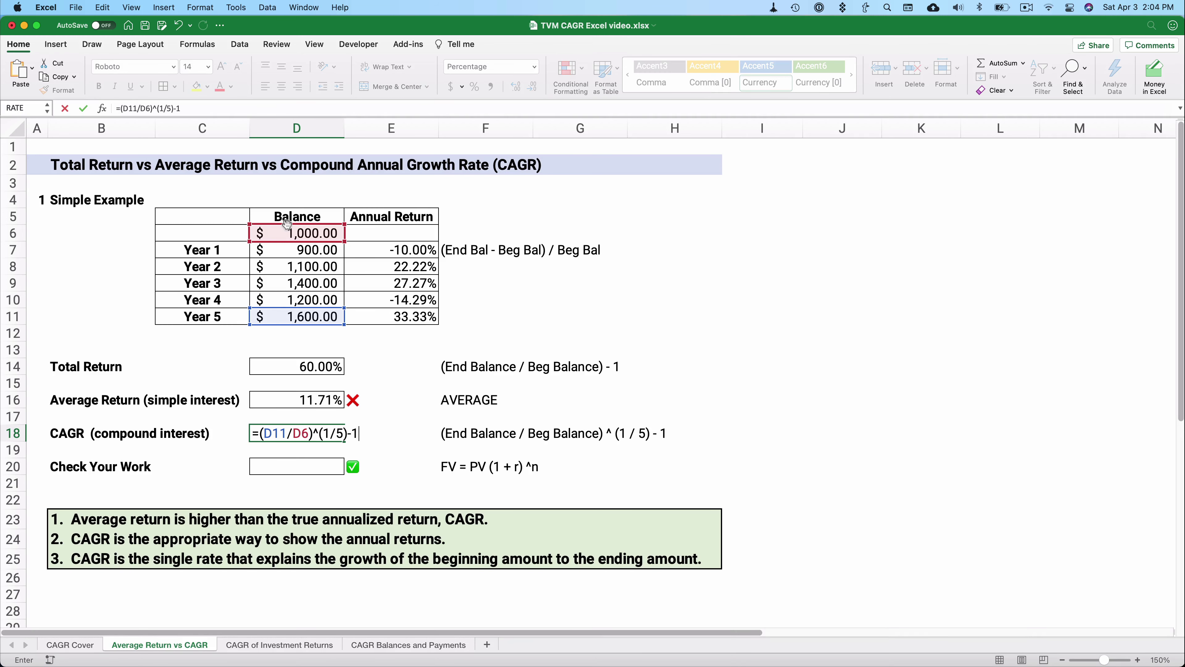
pyautogui.press('Return')
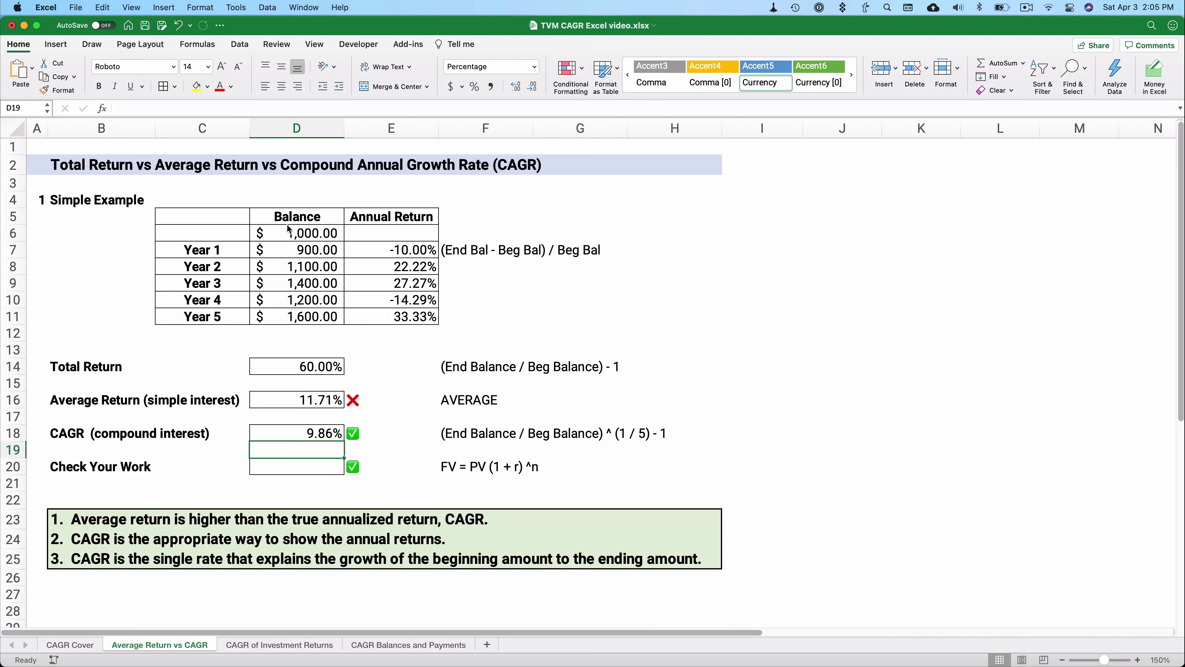
# Check the CAGR in D20 by compounding the beginning balance with the formula =D6*(1+D18)^5
pyautogui.click(316, 463)
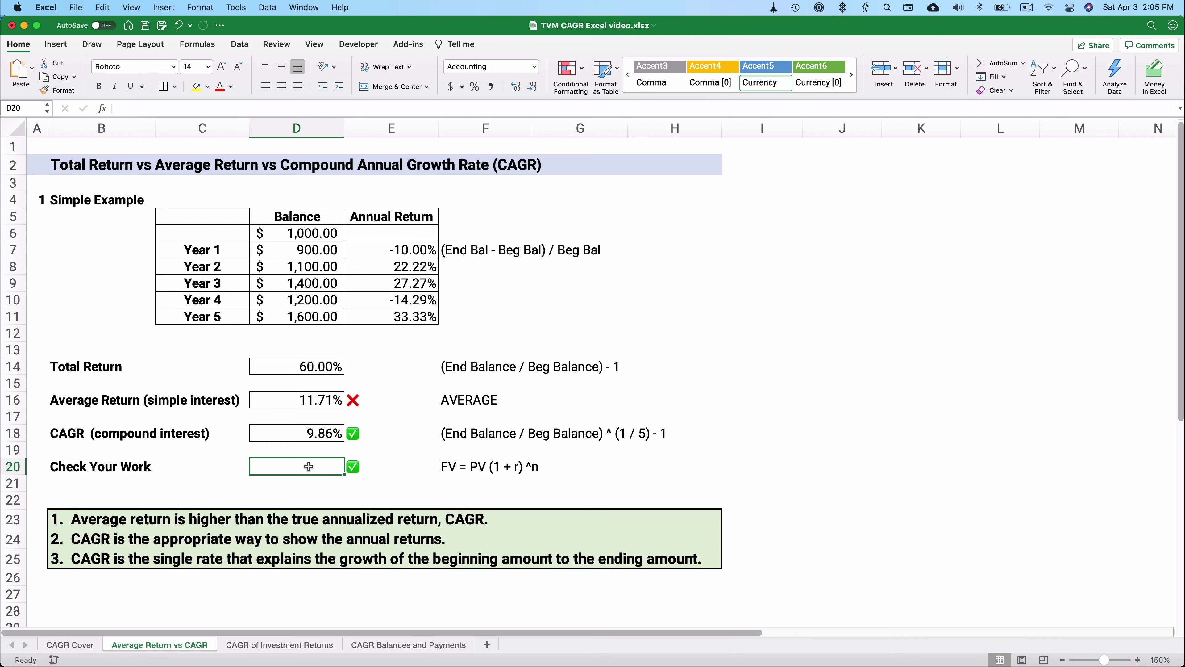
pyautogui.write('=')
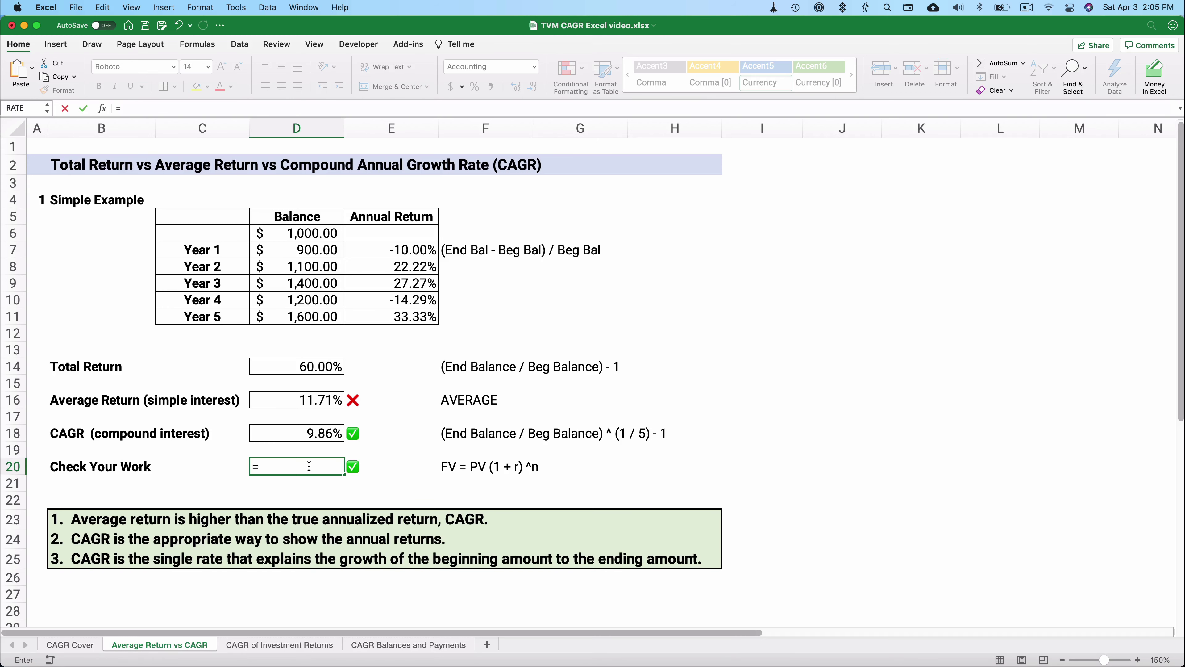
pyautogui.click(312, 233)
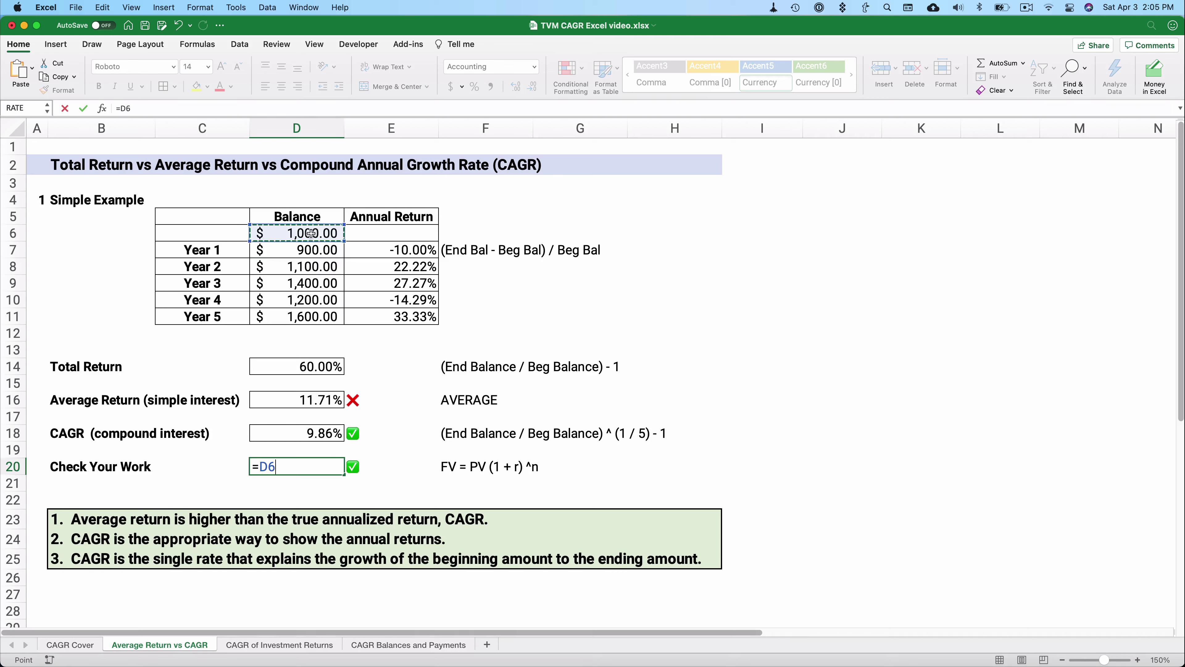
pyautogui.write('*')
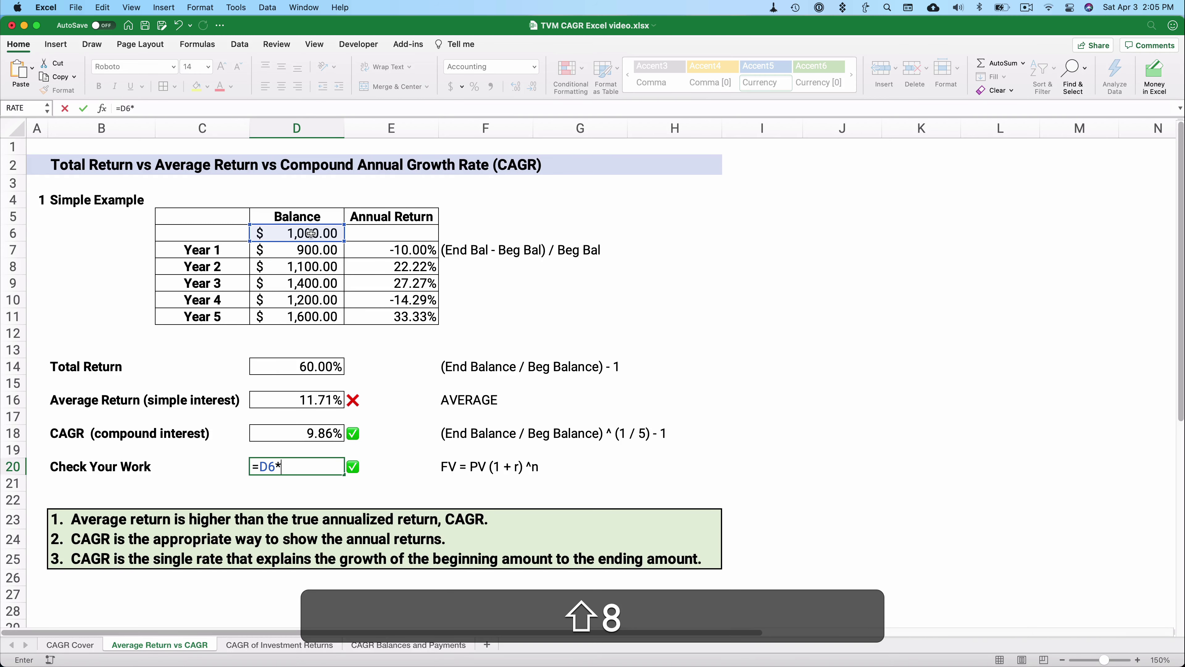
pyautogui.write('(1+')
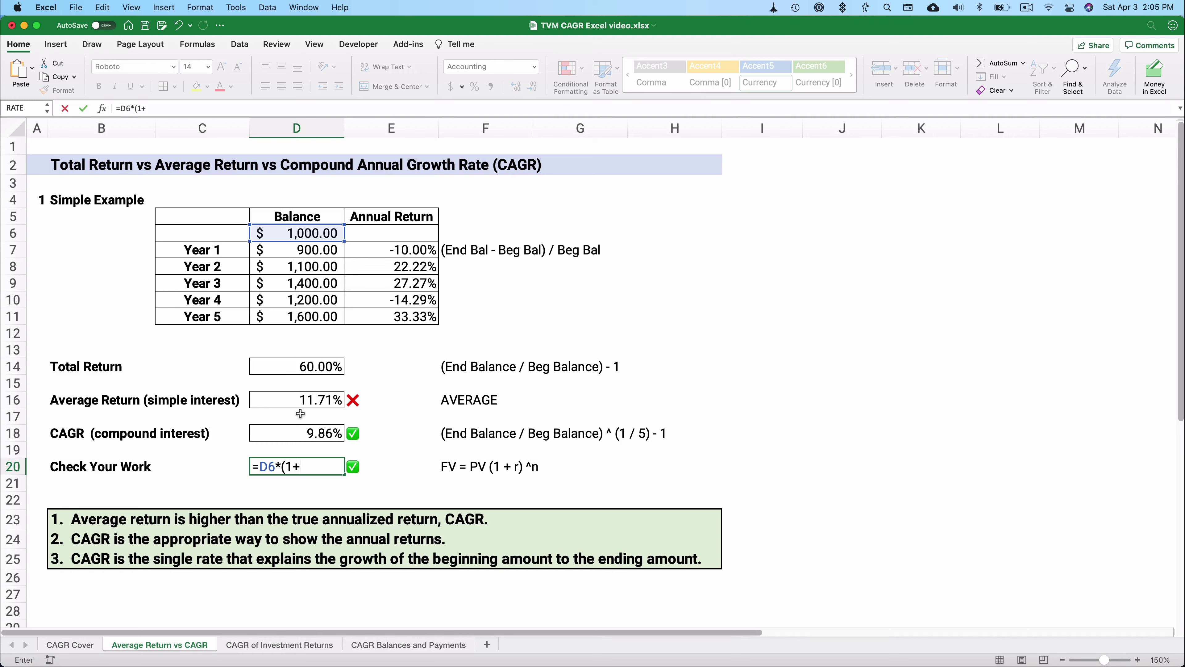
pyautogui.click(302, 439)
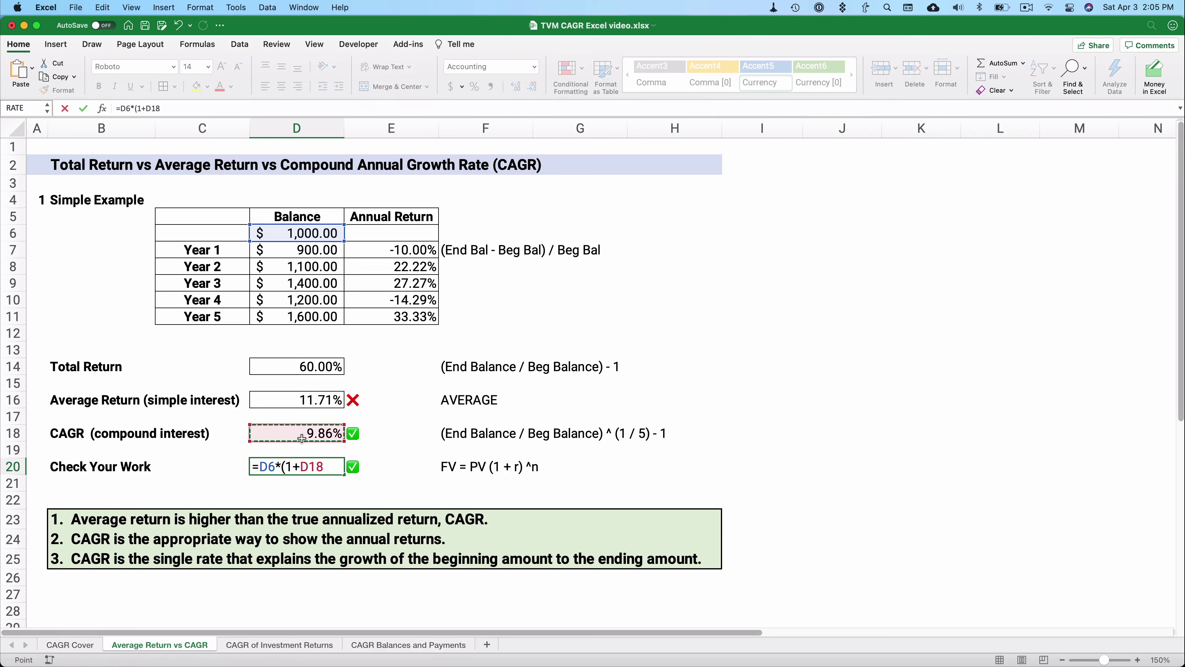
pyautogui.write(')')
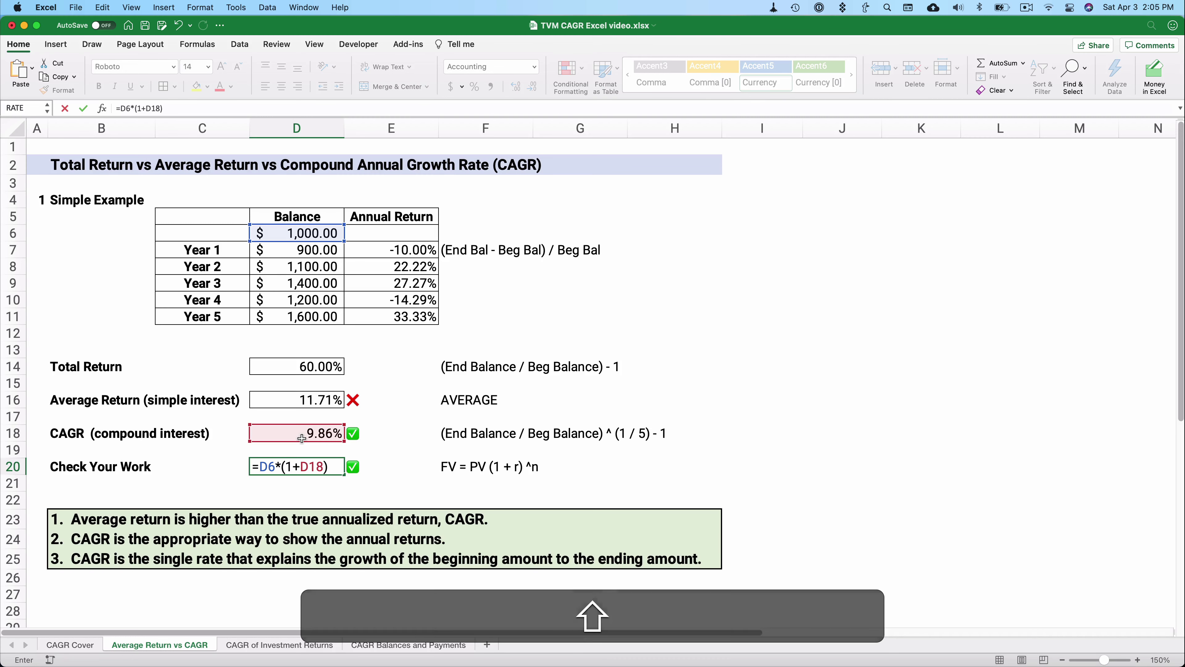
pyautogui.write('^')
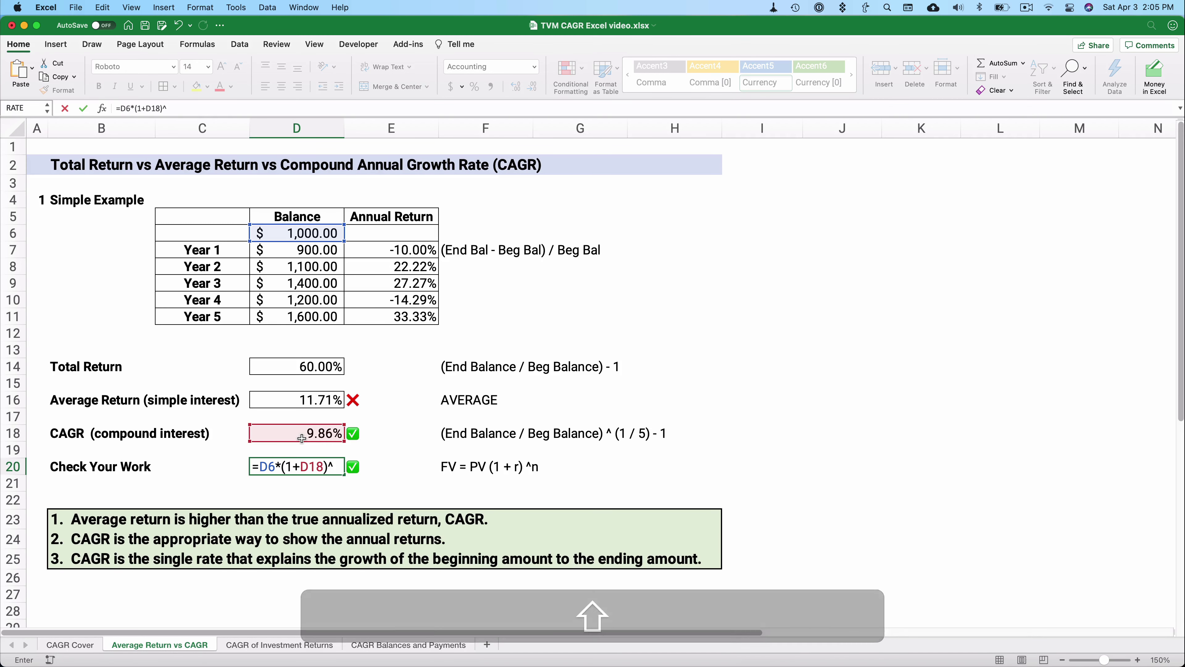
pyautogui.write('5')
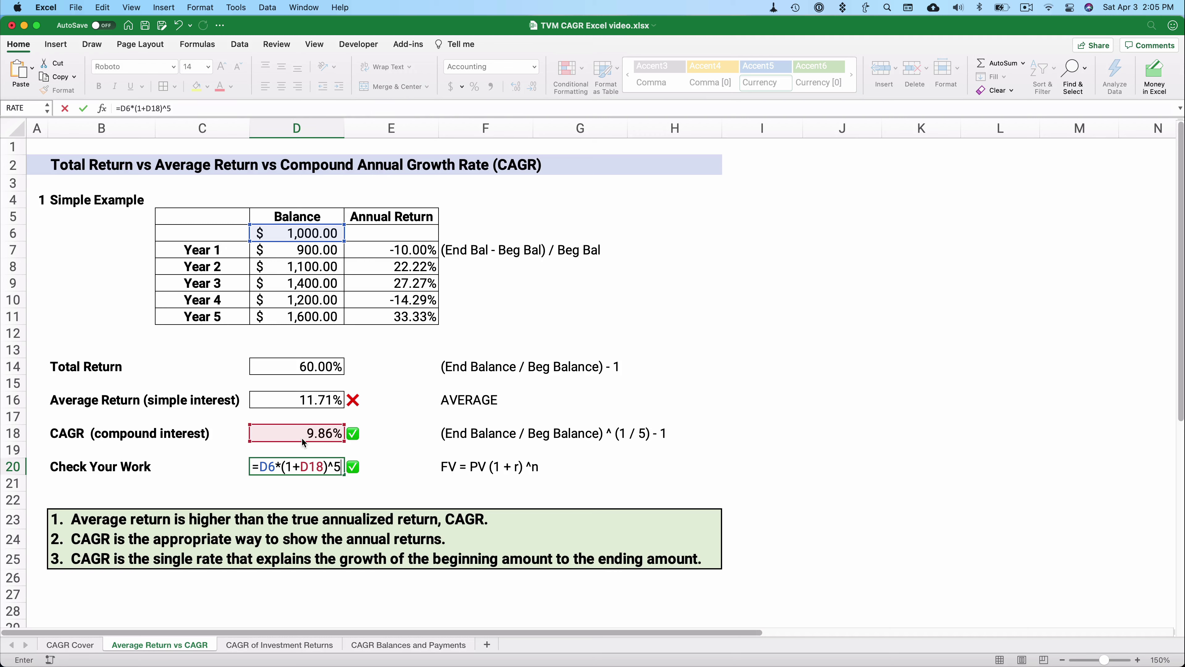
pyautogui.press('Return')
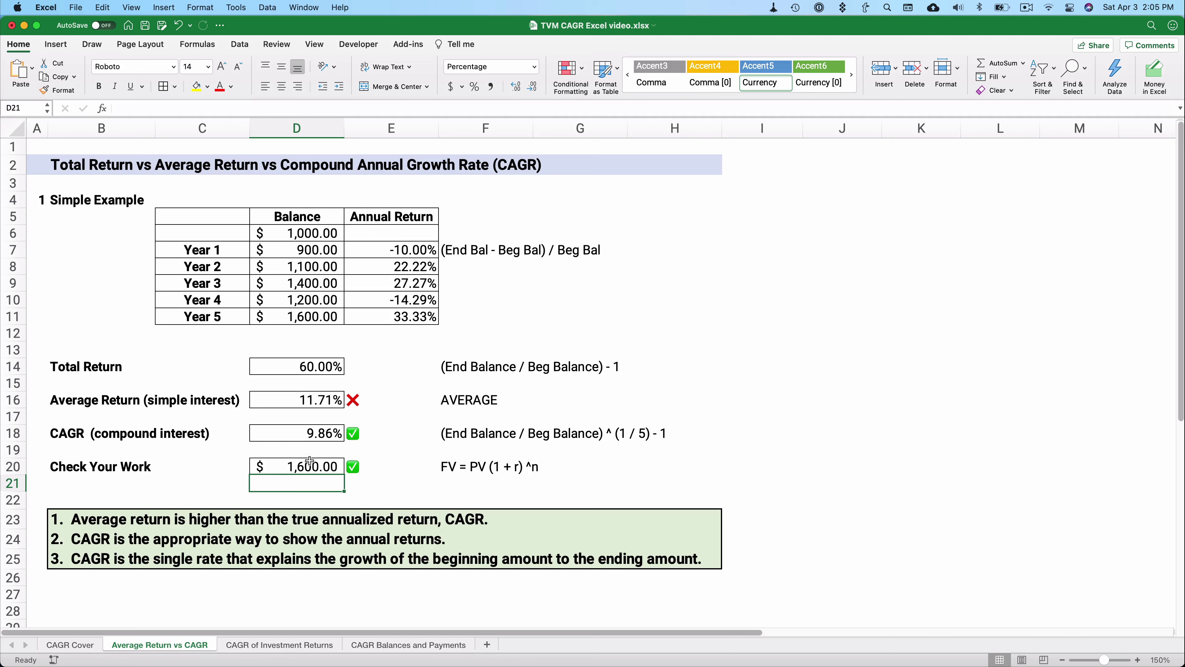
# Clear the Year 1 to Year 4 balances and annual returns in D7:E10 to test the CAGR's dependence on them, and undo the deletion
pyautogui.click(314, 438)
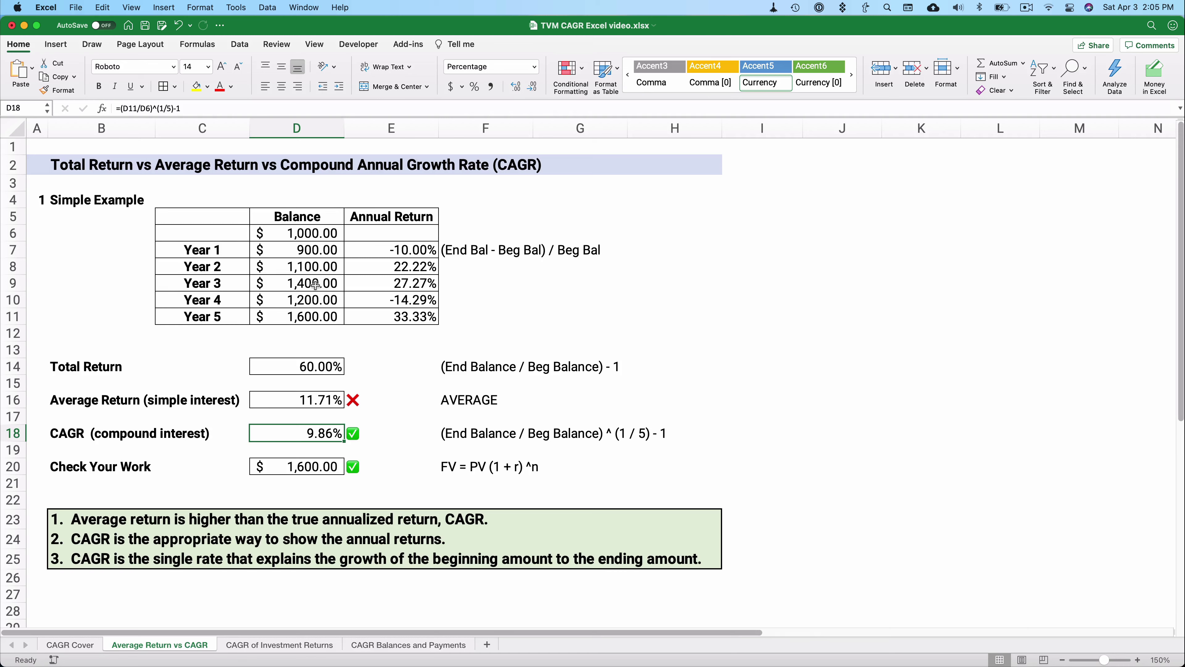
pyautogui.moveTo(291, 249); pyautogui.dragTo(381, 296)
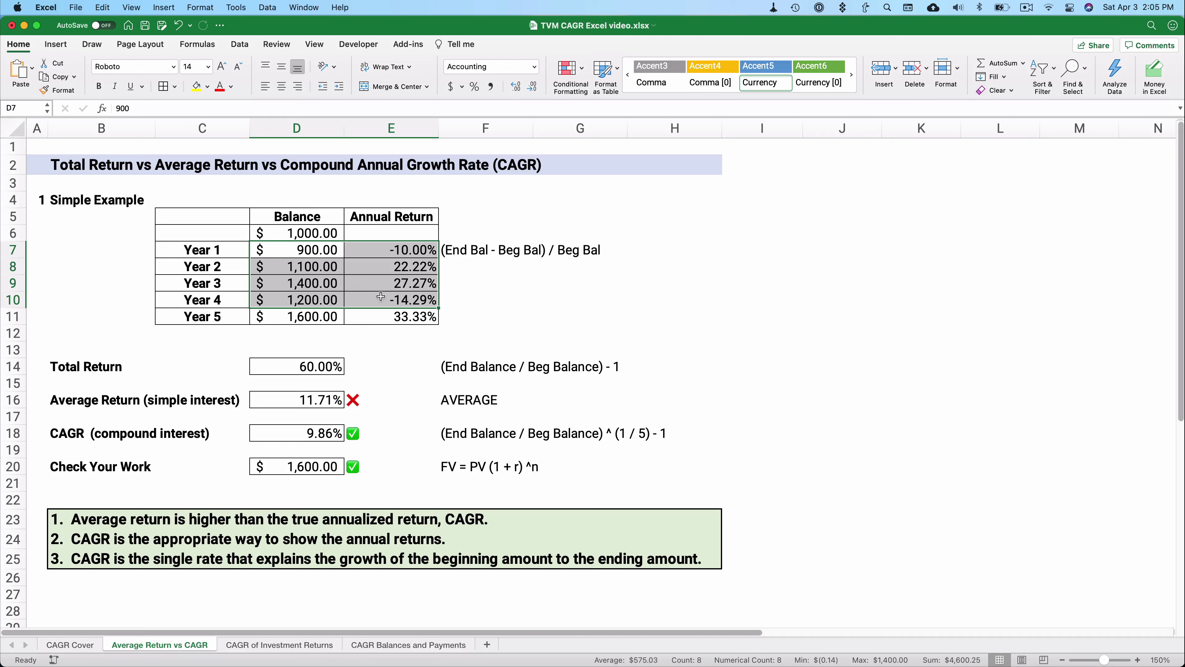
pyautogui.press('Delete')
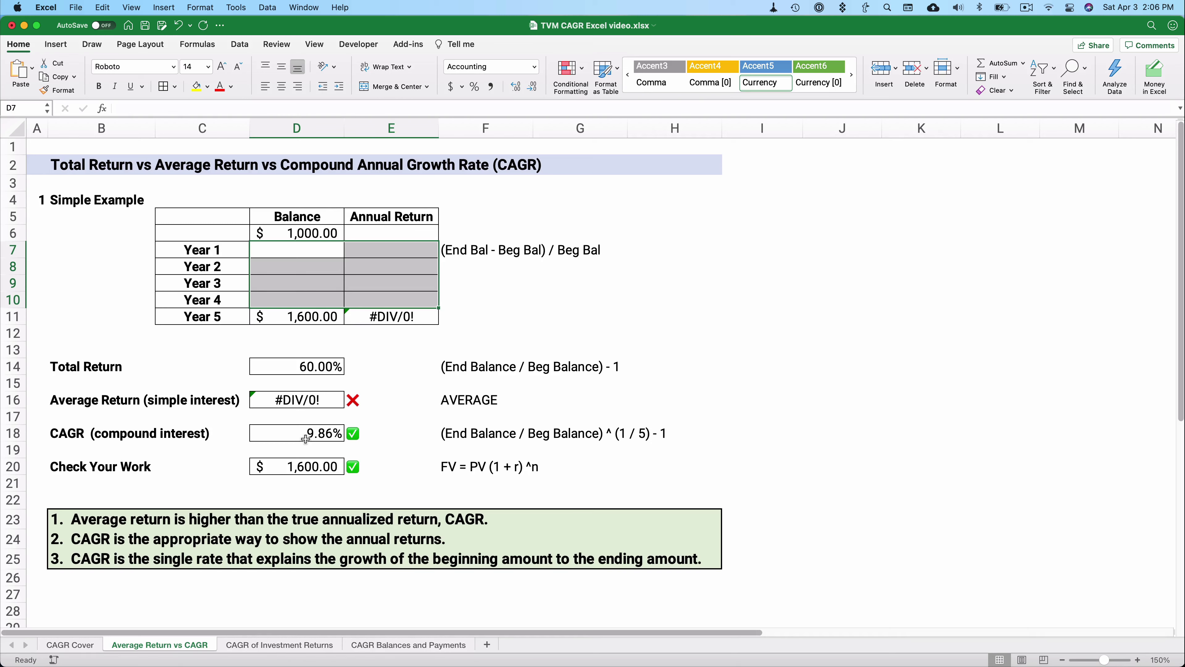
pyautogui.press('super+z')
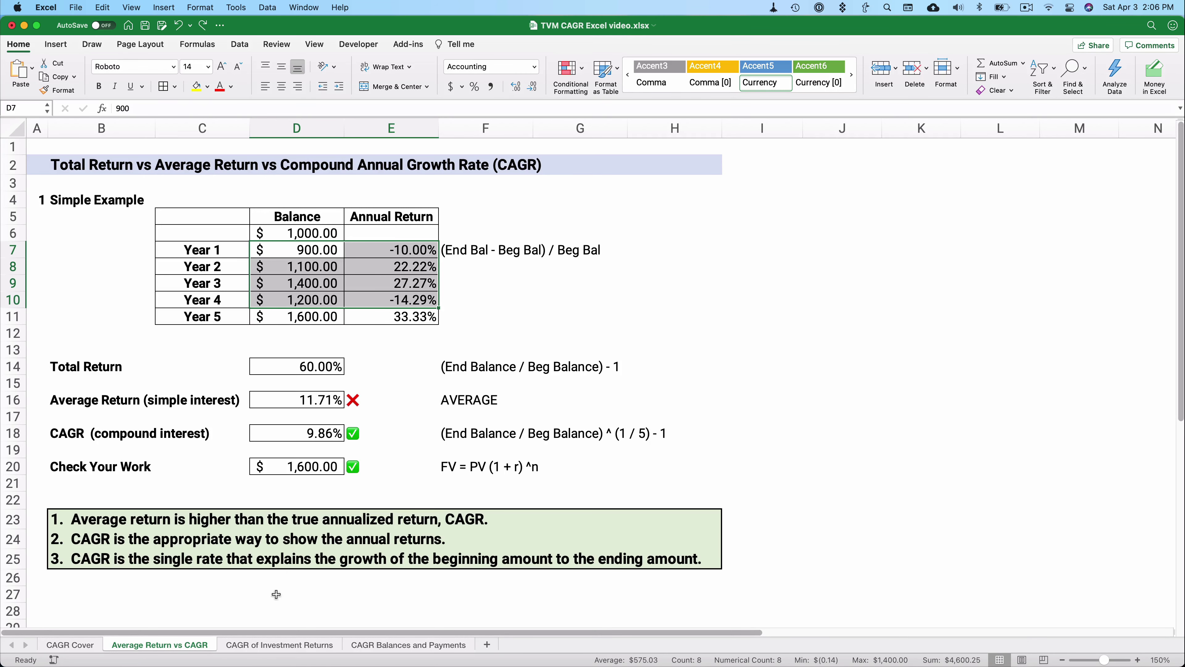
# On the CAGR of Investment Returns sheet, calculate the 2011 balance in D7 with =D6*(1+C7) and fill it down through 2020 in D16
pyautogui.click(270, 647)
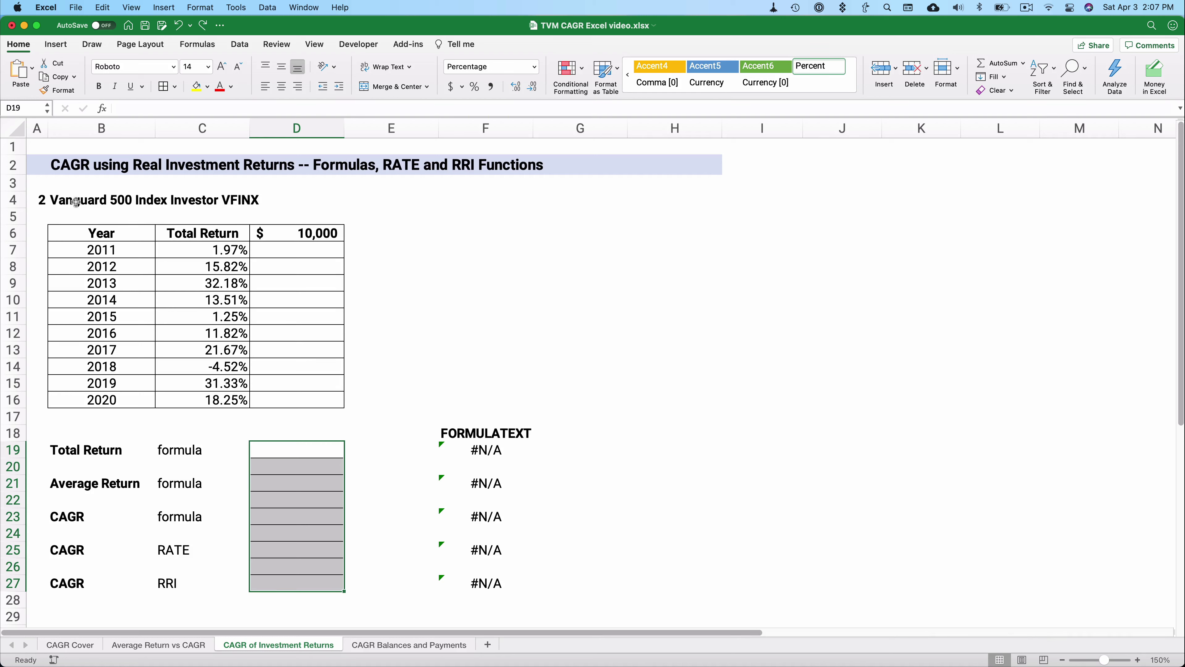
pyautogui.click(295, 250)
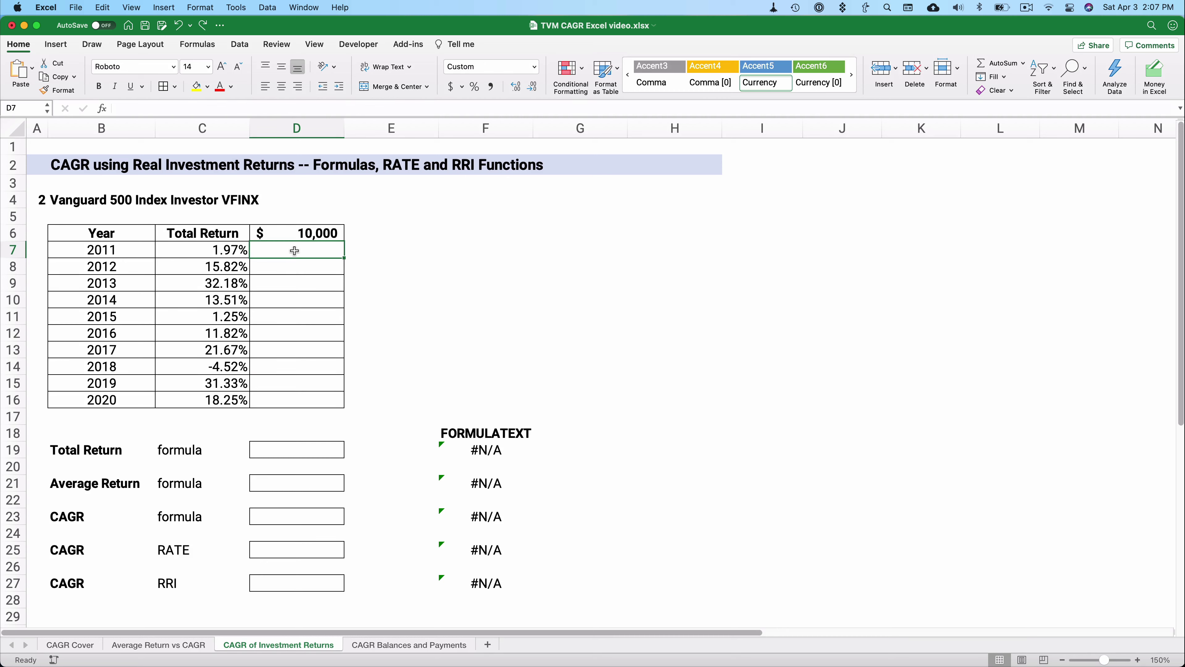
pyautogui.write('=')
pyautogui.press('Up')
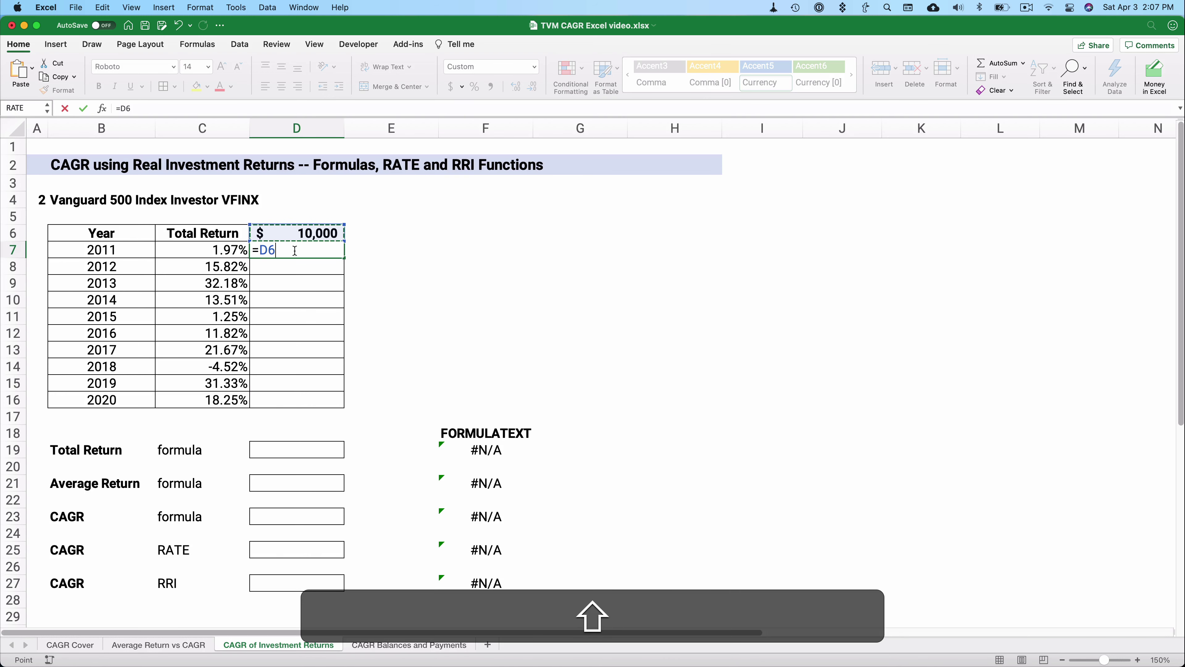
pyautogui.write('*(1+')
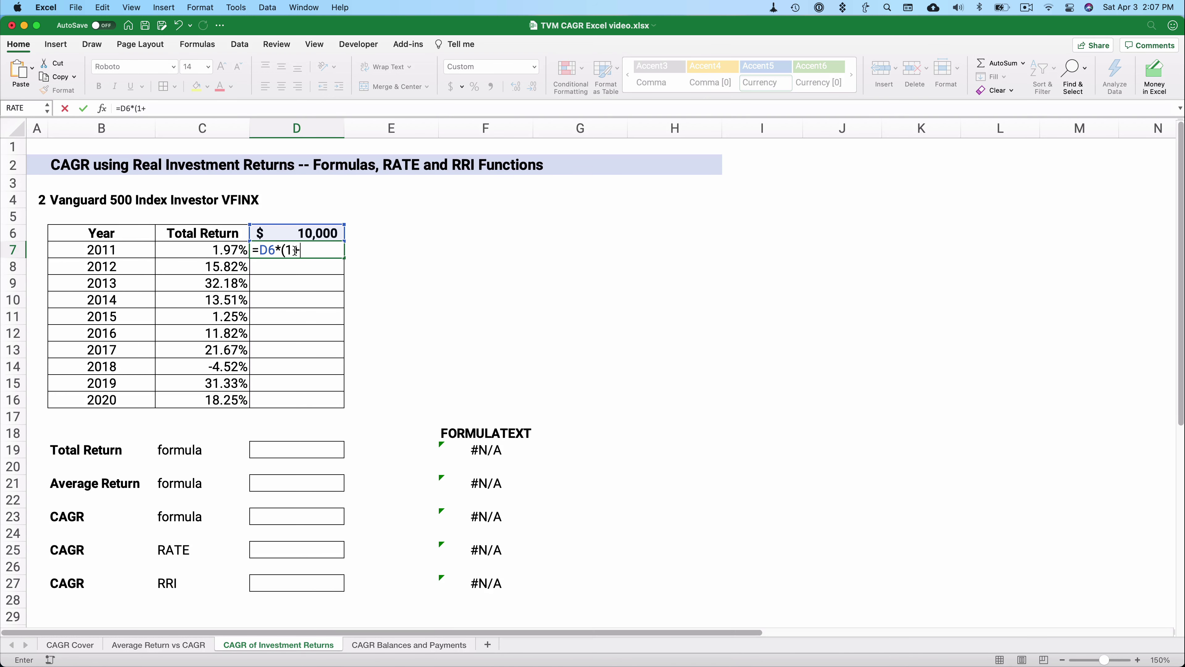
pyautogui.write('C7)')
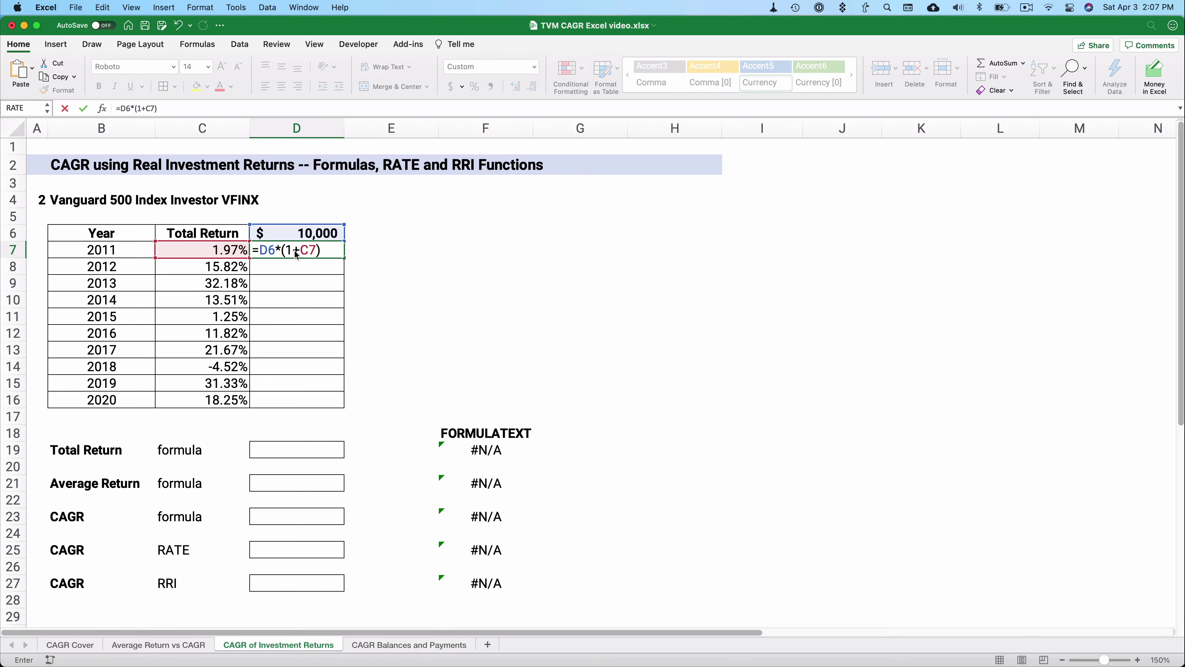
pyautogui.press('Return')
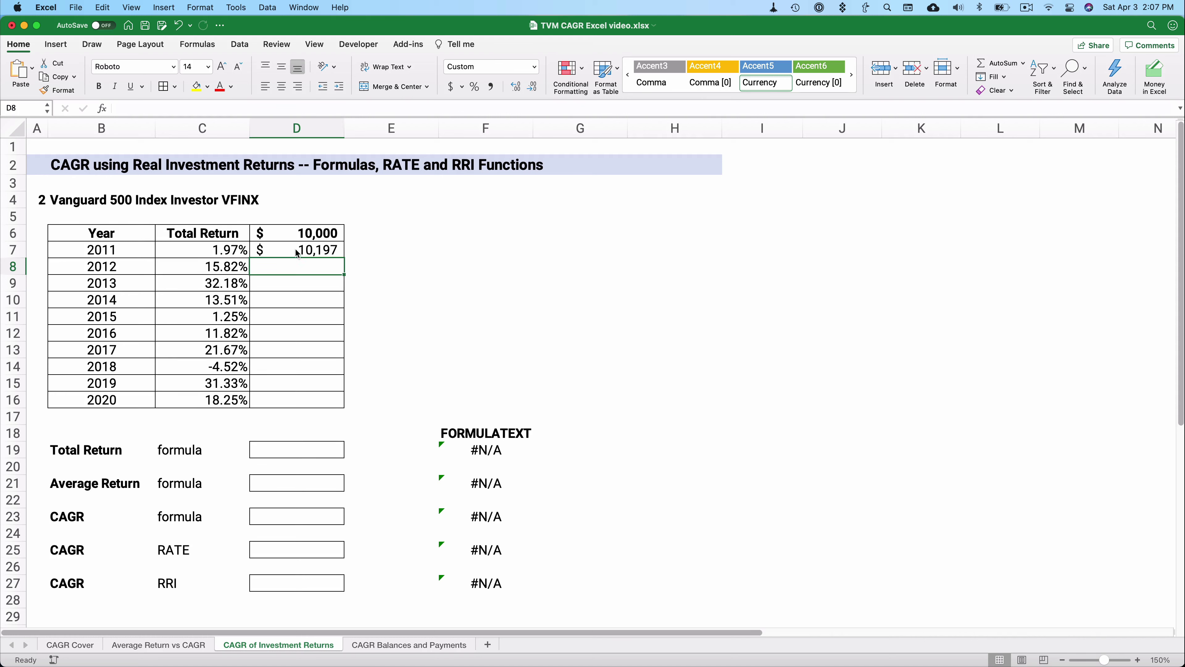
pyautogui.click(298, 253)
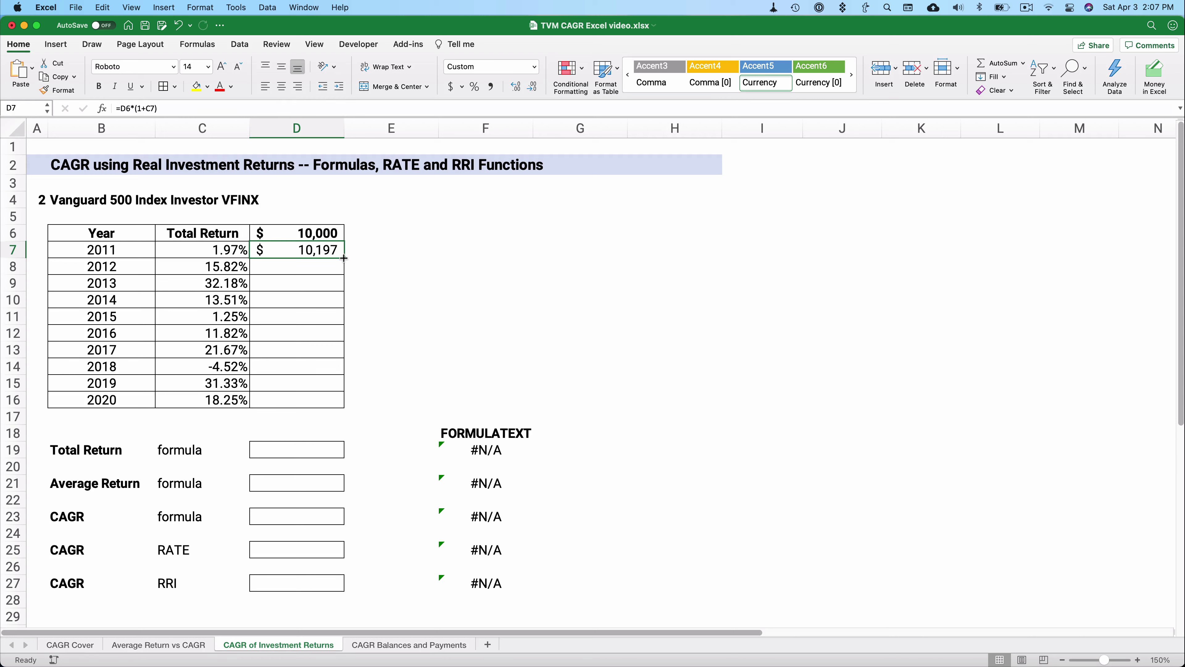
pyautogui.moveTo(344, 260); pyautogui.dragTo(320, 404)
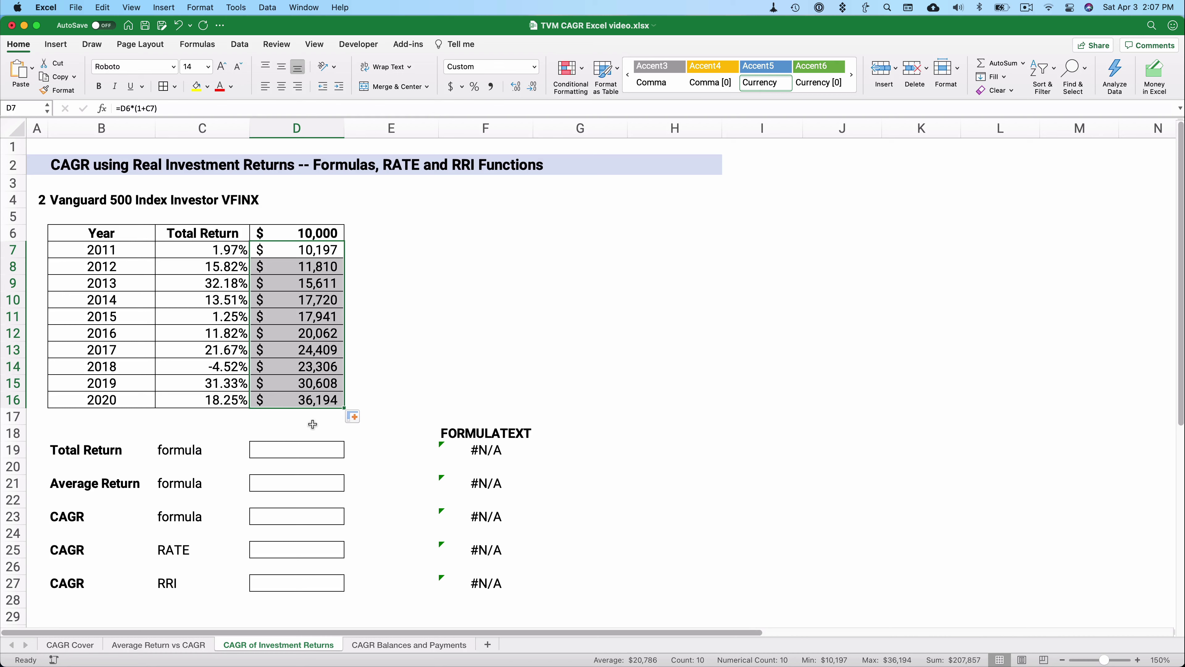
# Calculate the total return in D19 with the formula =(D16/D6)-1
pyautogui.click(291, 447)
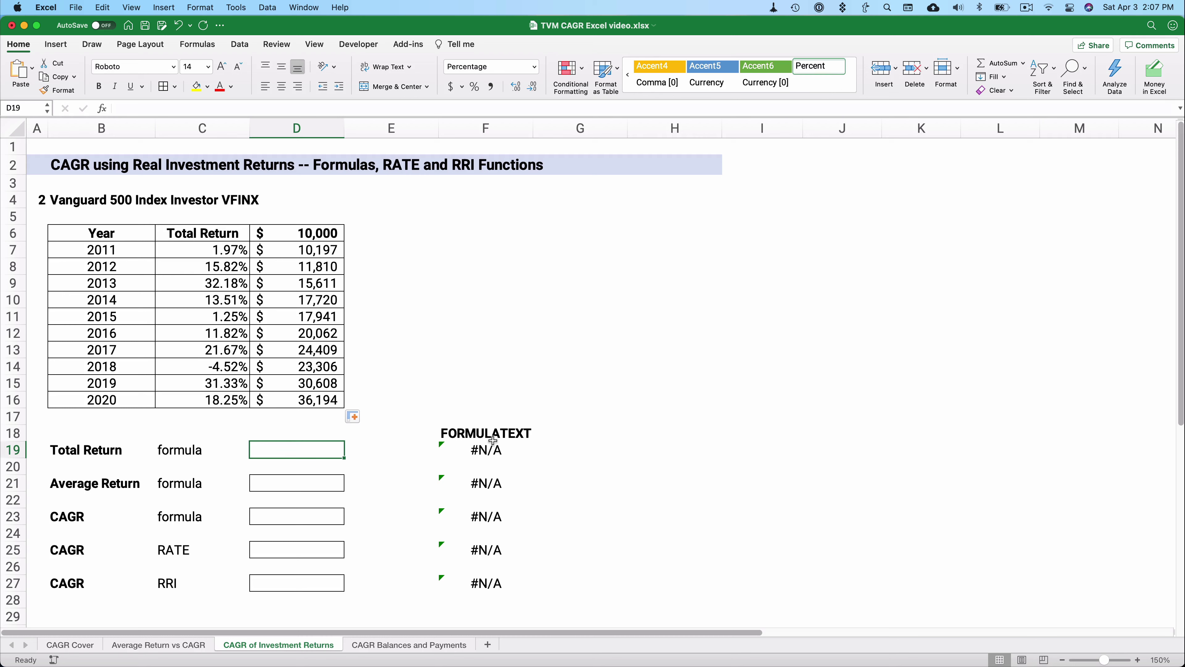
pyautogui.click(484, 451)
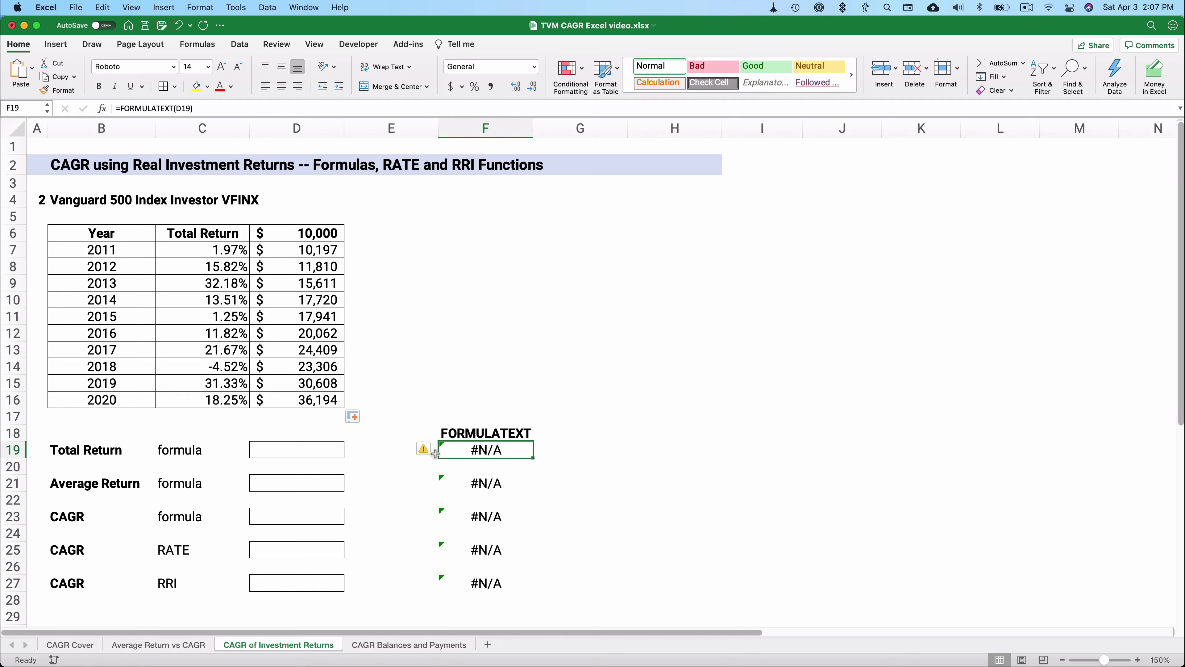
pyautogui.click(327, 449)
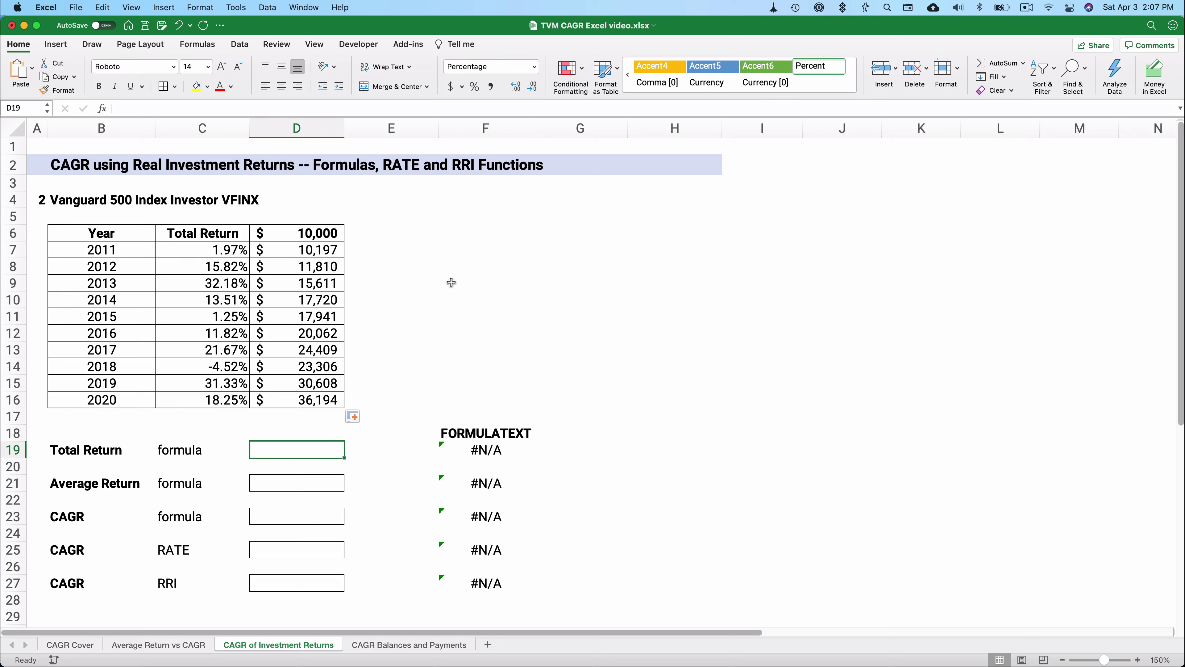
pyautogui.write('=')
pyautogui.press('shift')
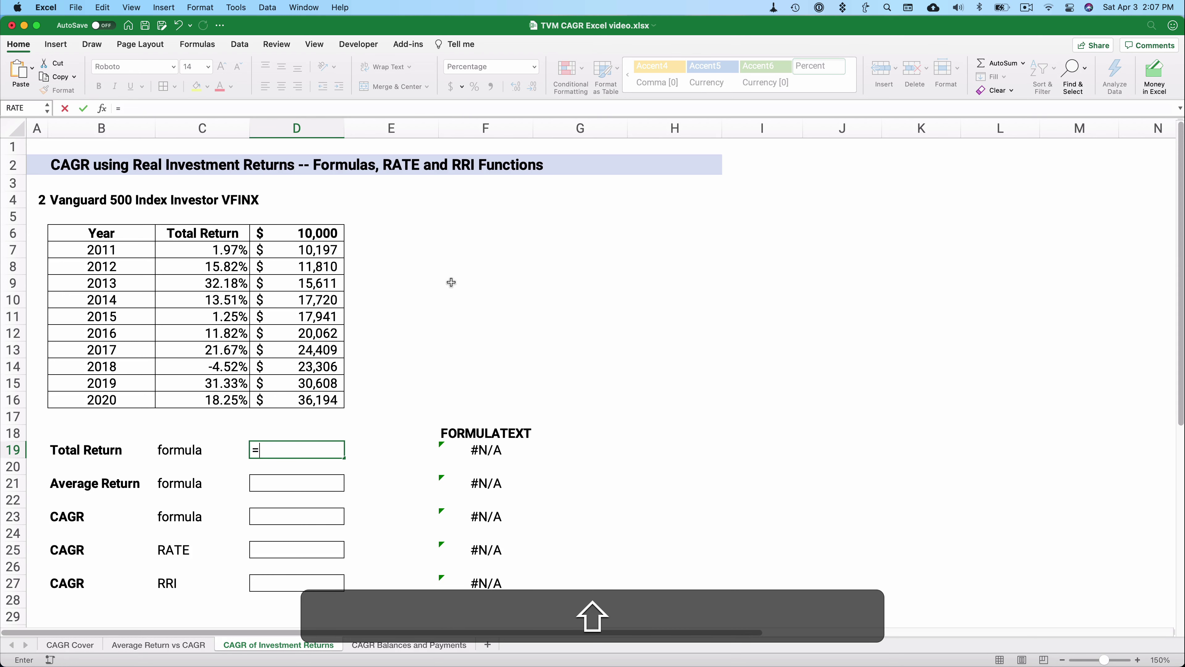
pyautogui.write('(')
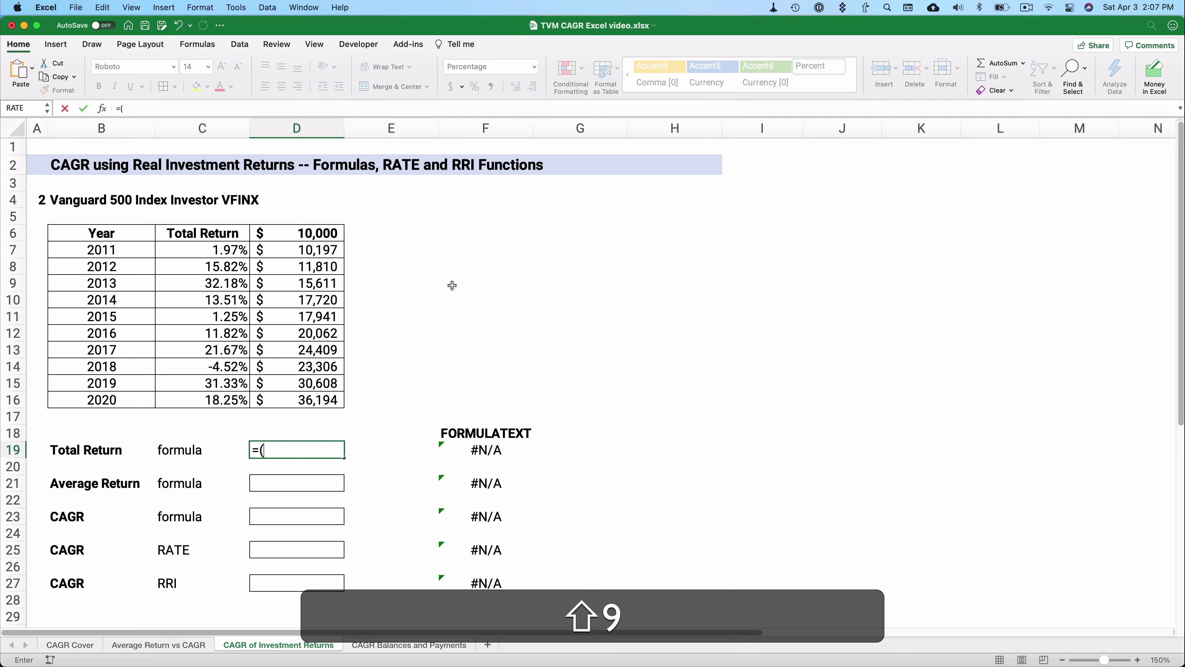
pyautogui.click(293, 403)
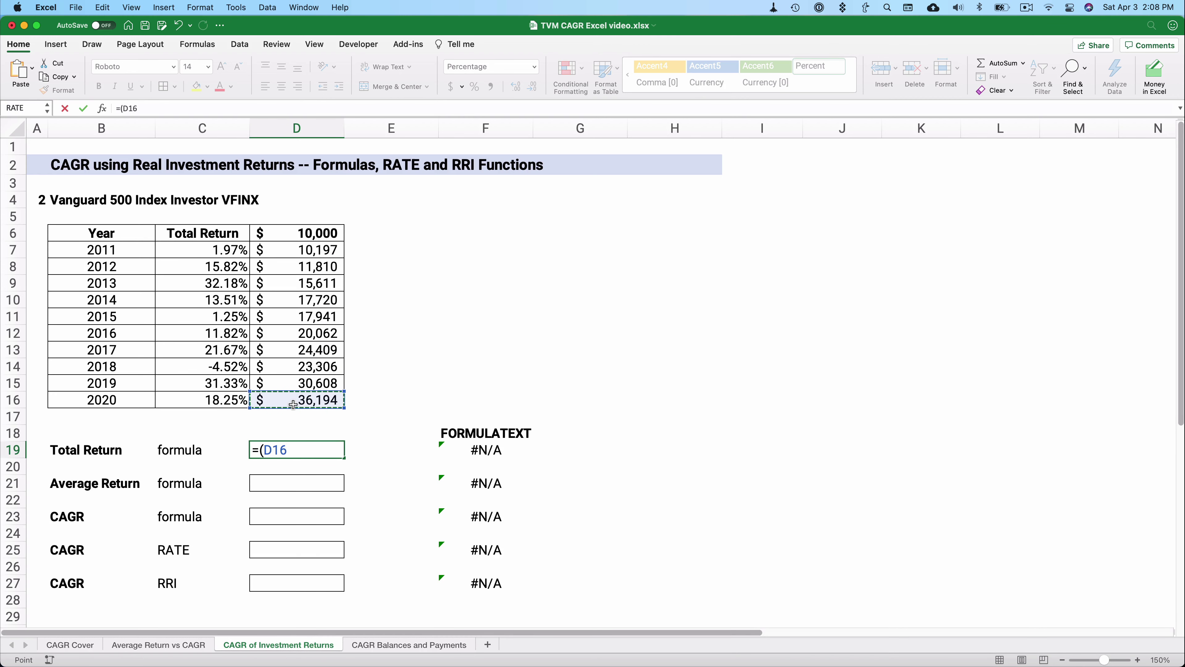
pyautogui.write('/')
pyautogui.click(314, 233)
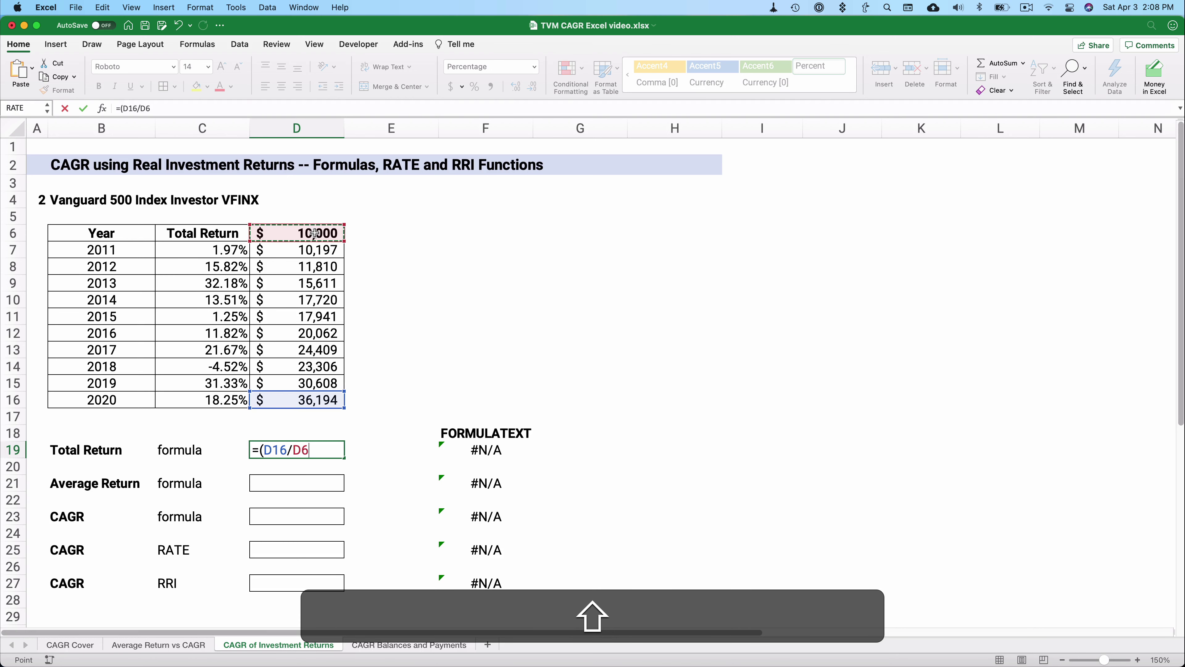
pyautogui.write(')-1')
pyautogui.press('Return')
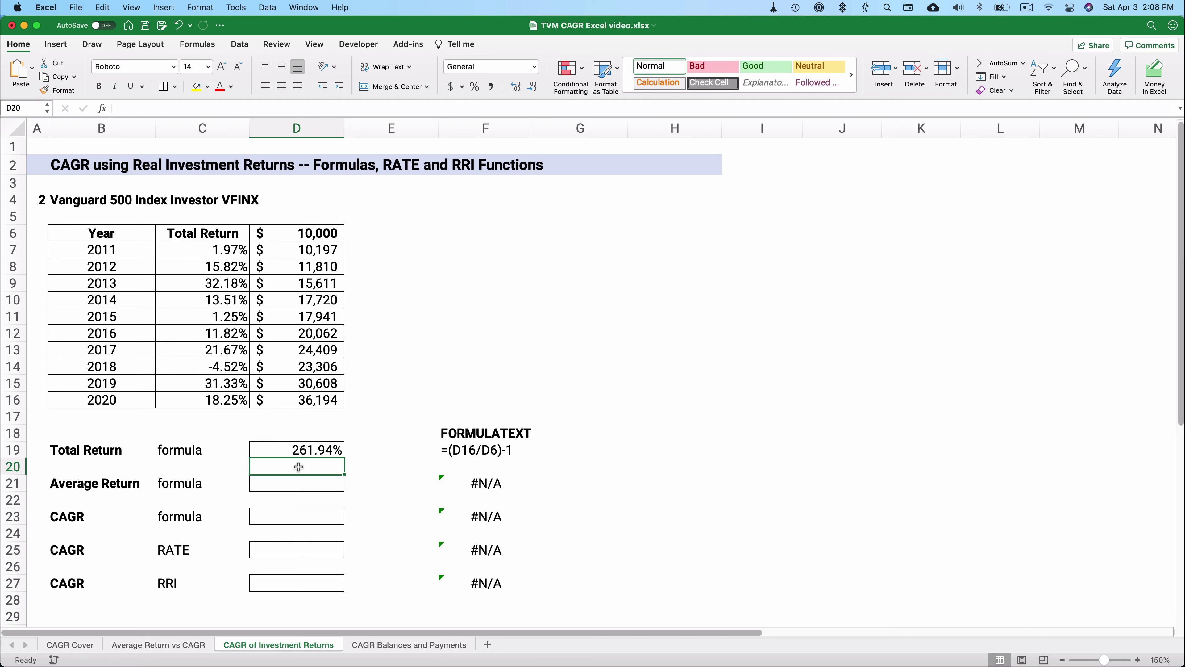
pyautogui.click(229, 464)
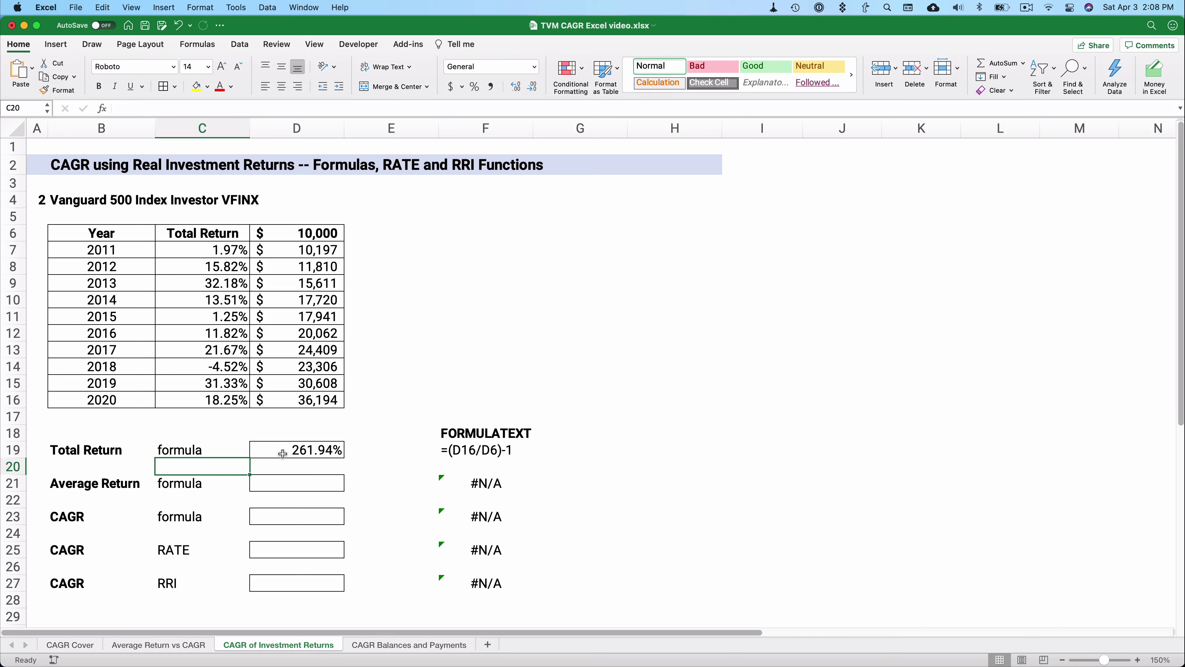
# Calculate the average return in D21 from the 2011 to 2020 returns with =AVERAGE(C7:C16)
pyautogui.click(283, 484)
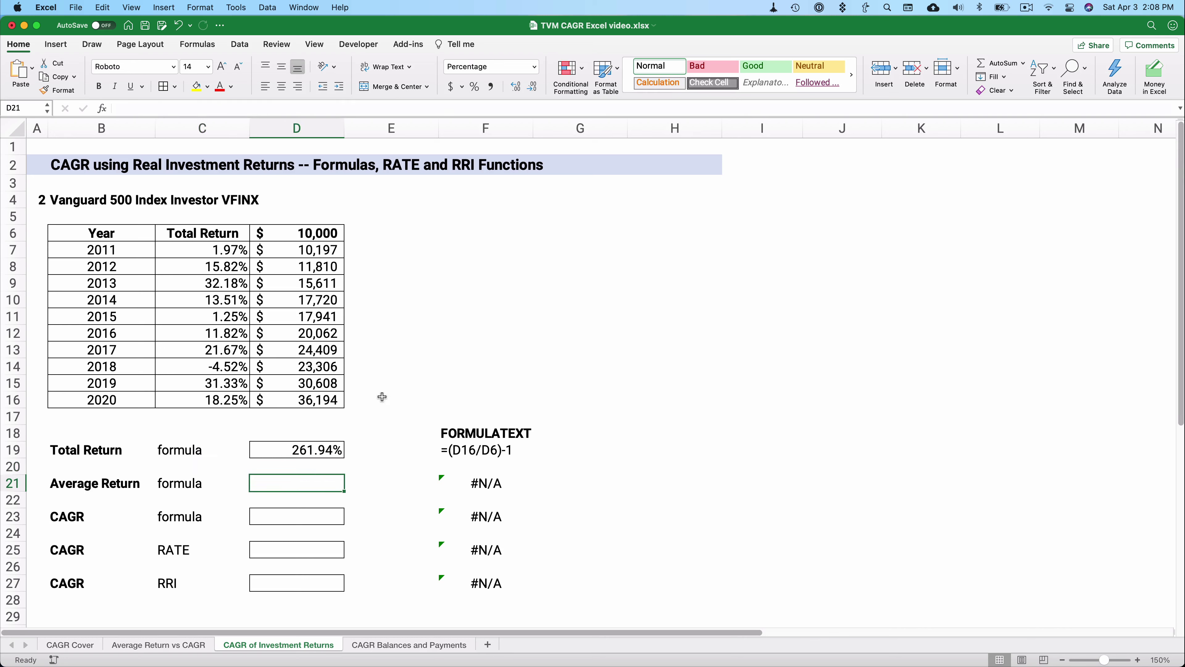
pyautogui.write('=aver')
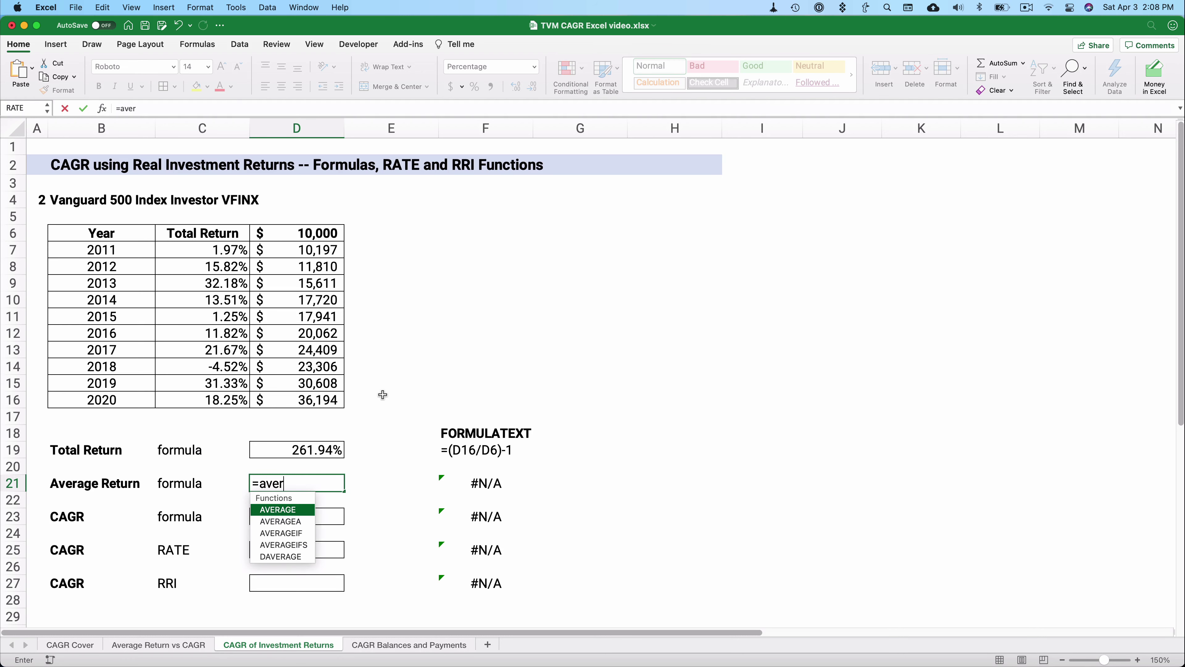
pyautogui.press('Tab')
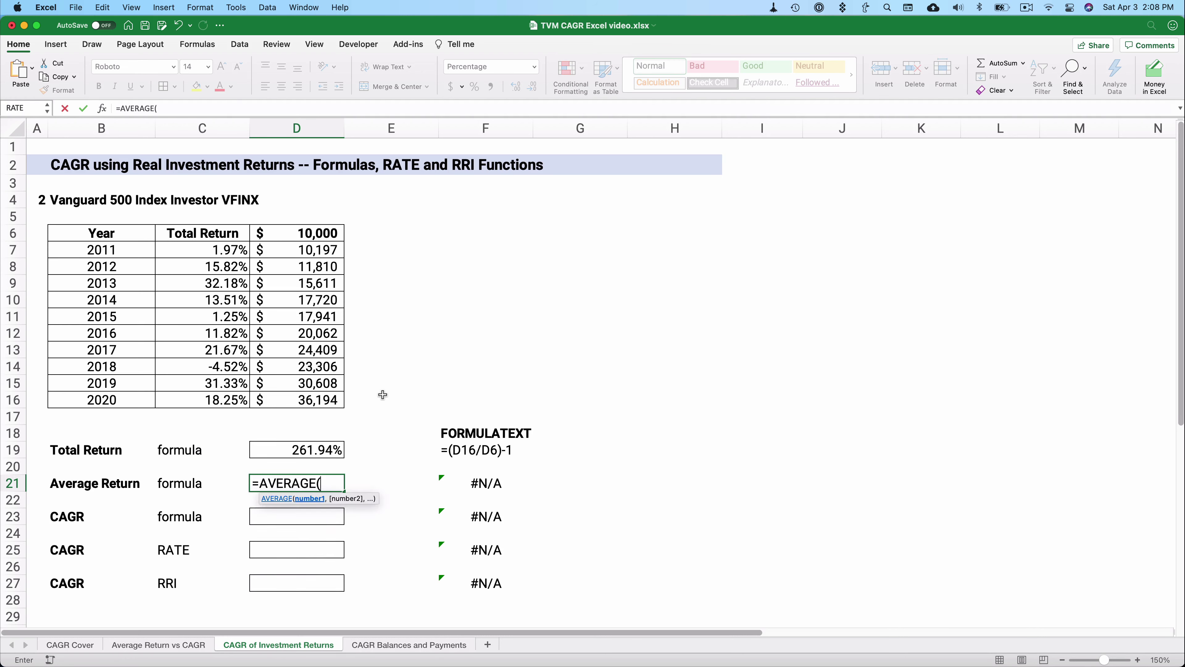
pyautogui.click(214, 249)
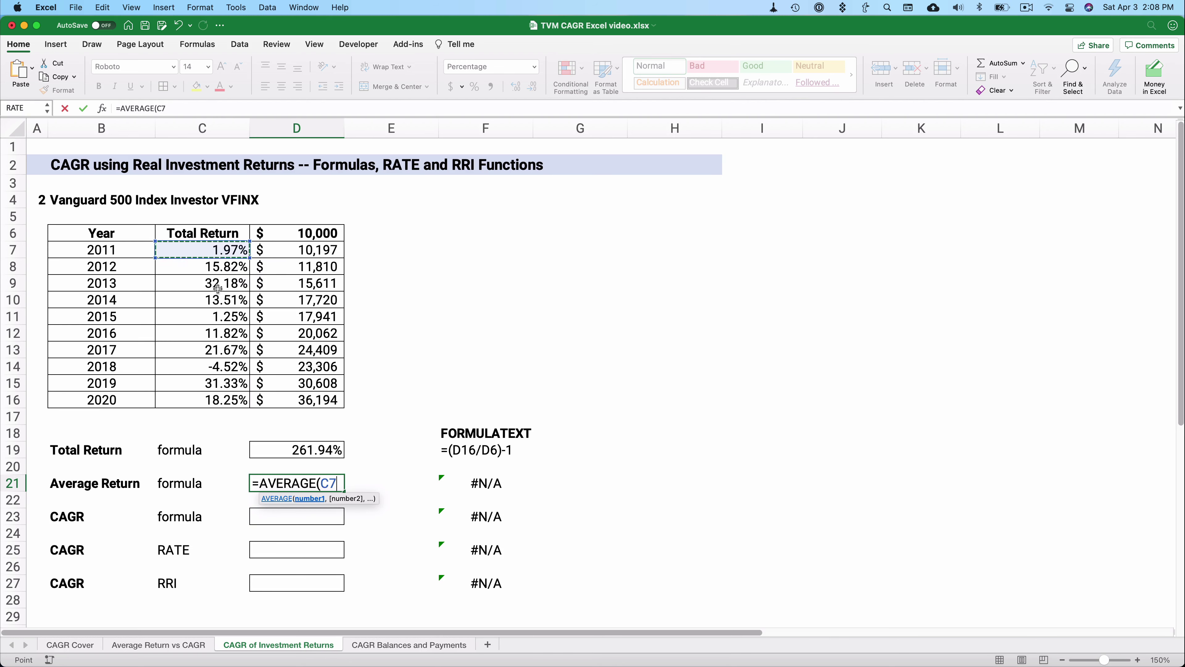
pyautogui.moveTo(218, 288); pyautogui.dragTo(214, 397)
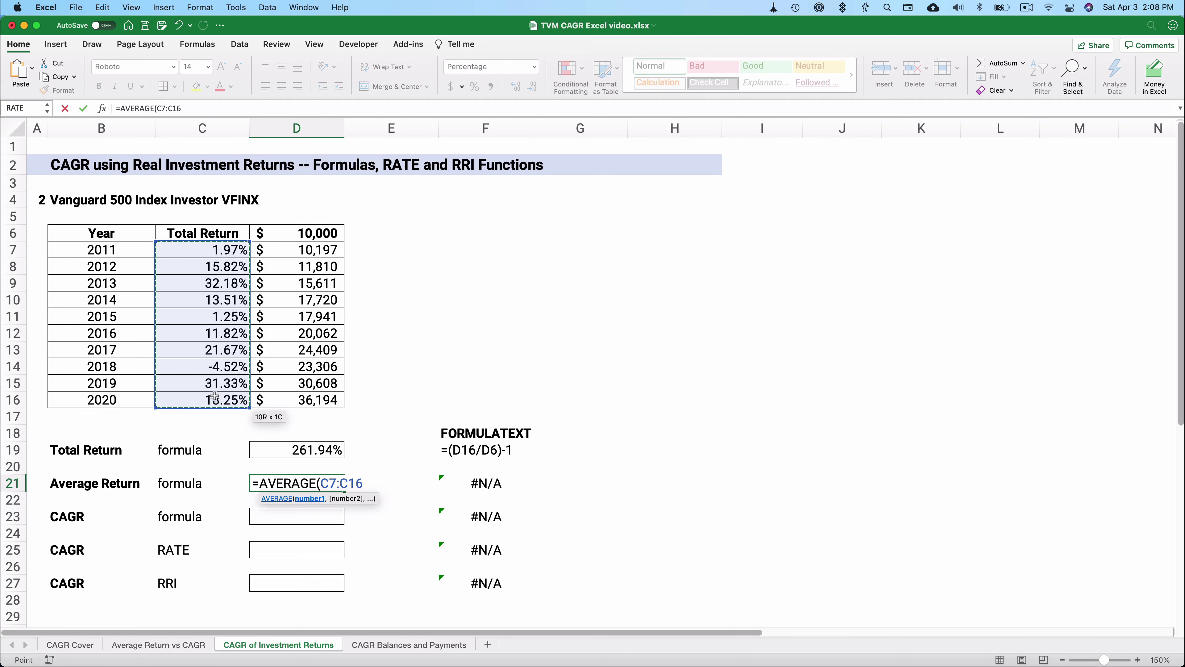
pyautogui.write(')')
pyautogui.hotkey('ctrl', 'Return')
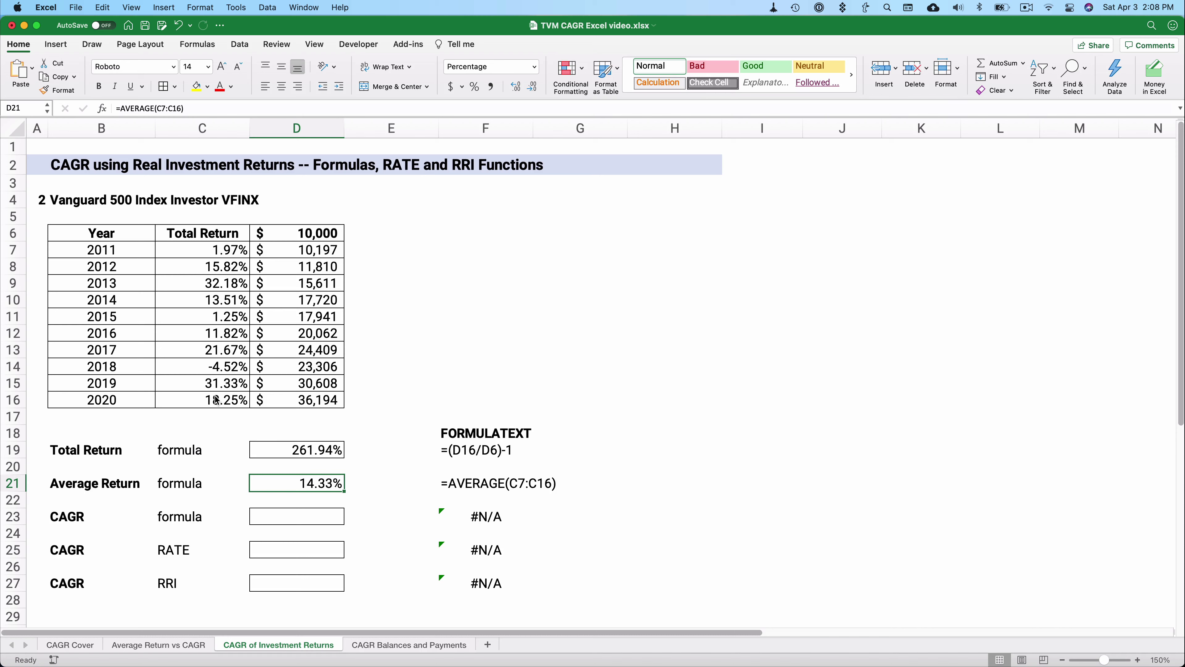
# Calculate the ten-year CAGR in D23 with the formula =(D16/D6)^(1/10)-1
pyautogui.click(266, 514)
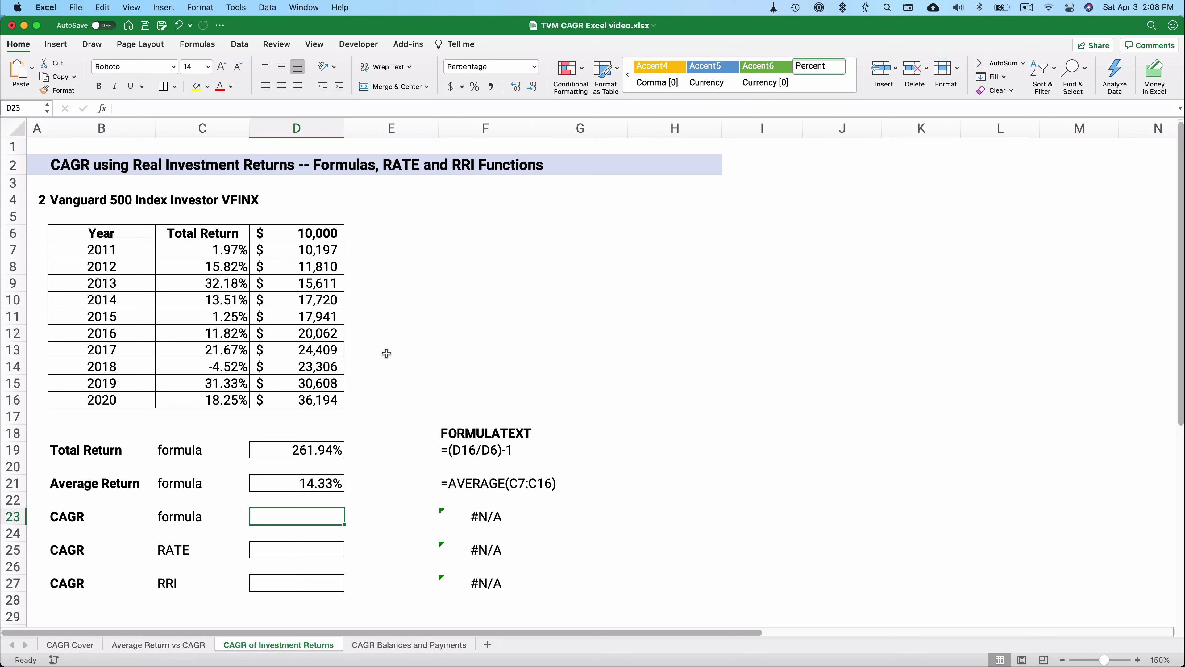
pyautogui.write('=(')
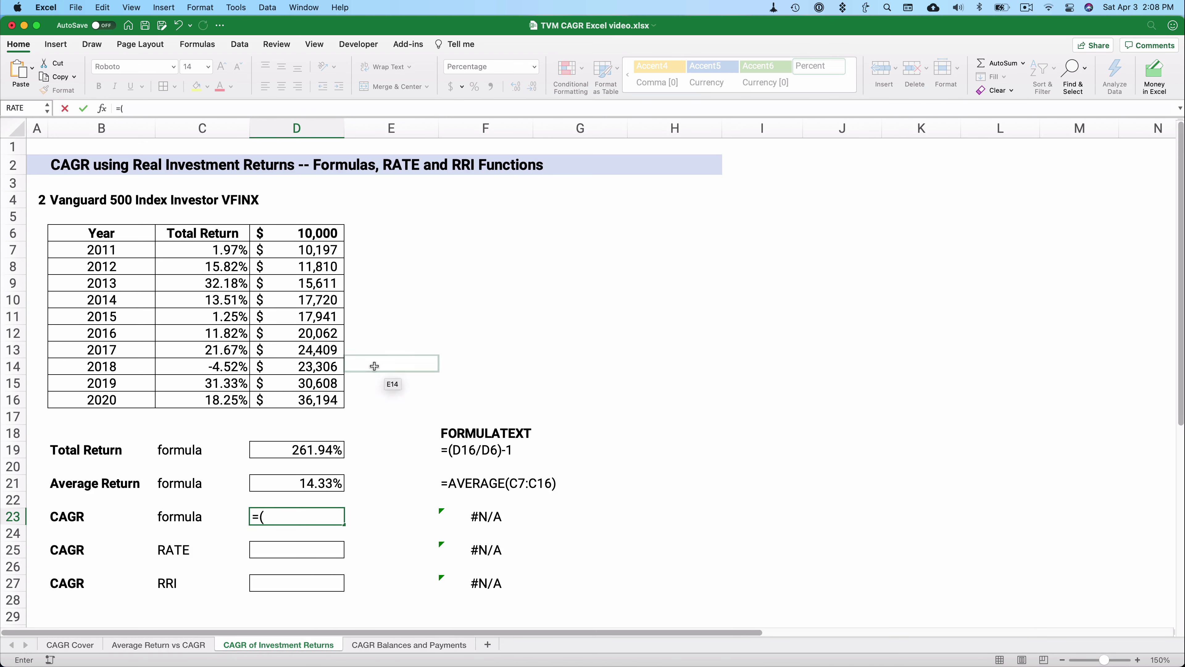
pyautogui.click(316, 401)
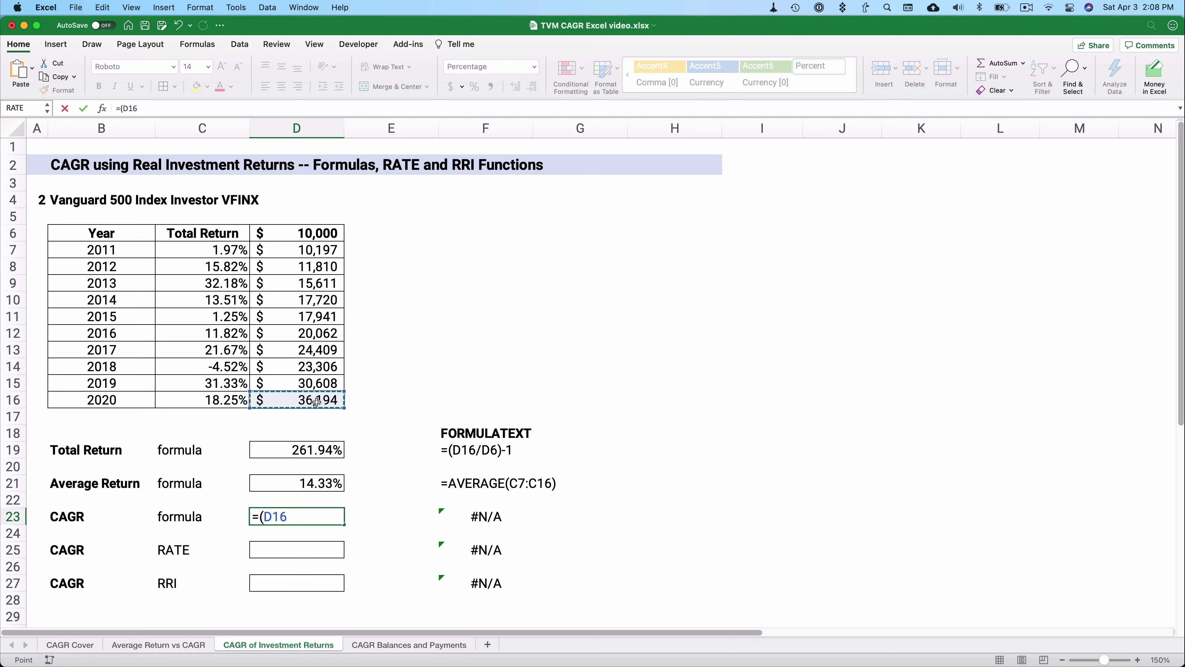
pyautogui.write('/')
pyautogui.click(311, 233)
pyautogui.write(')')
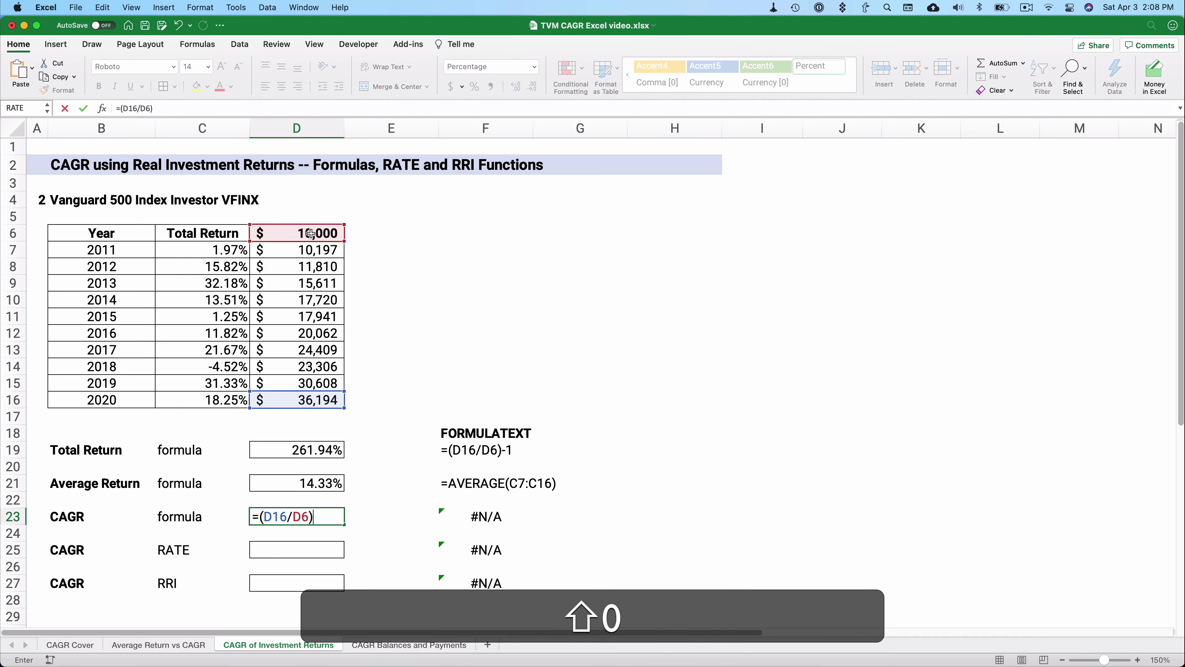
pyautogui.write('^(1/10')
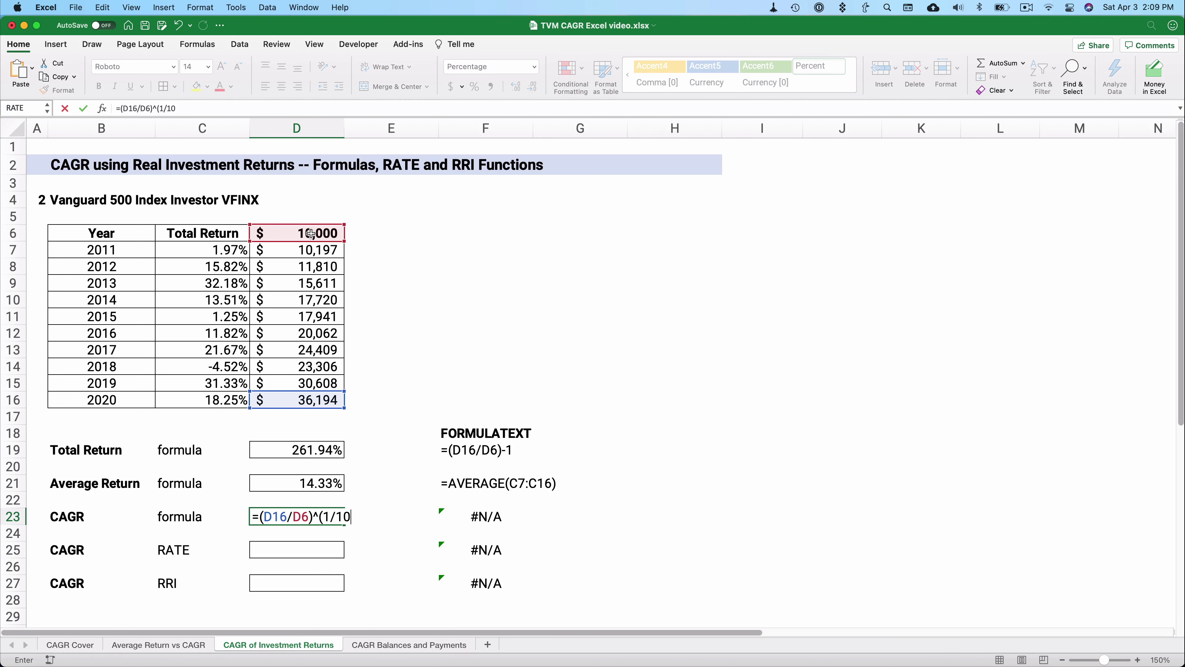
pyautogui.write(')-1')
pyautogui.press('Return')
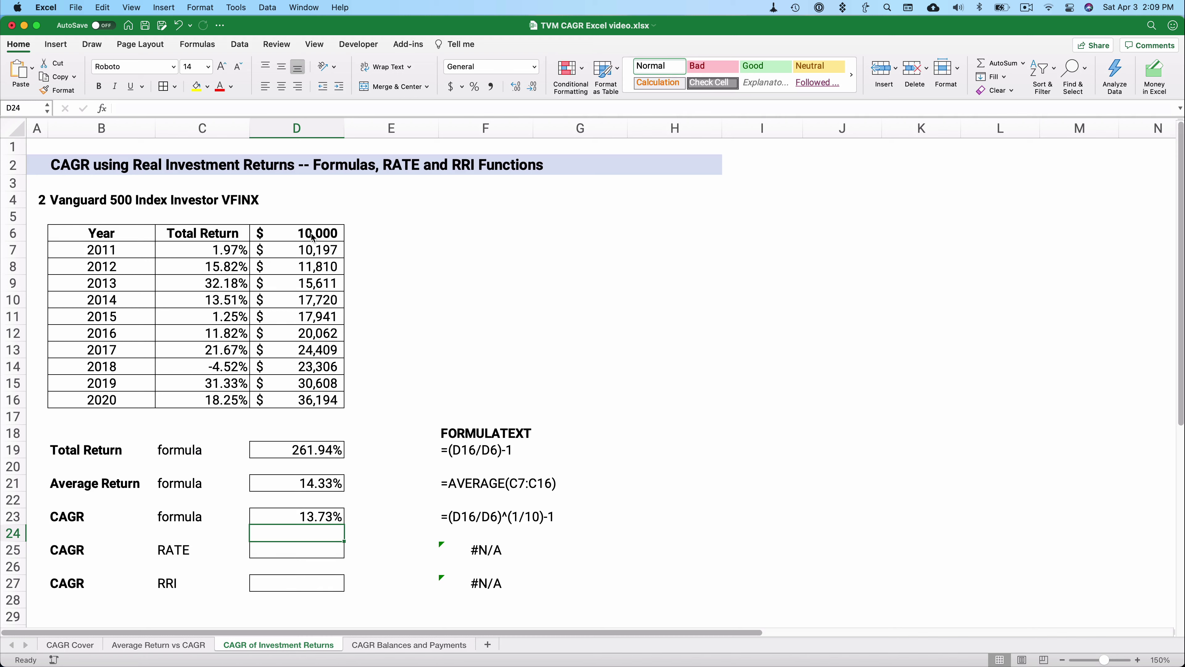
# Insert the RATE function for the CAGR in D25 using the Formula Builder, with Nper 10 and Pmt 0
pyautogui.click(306, 551)
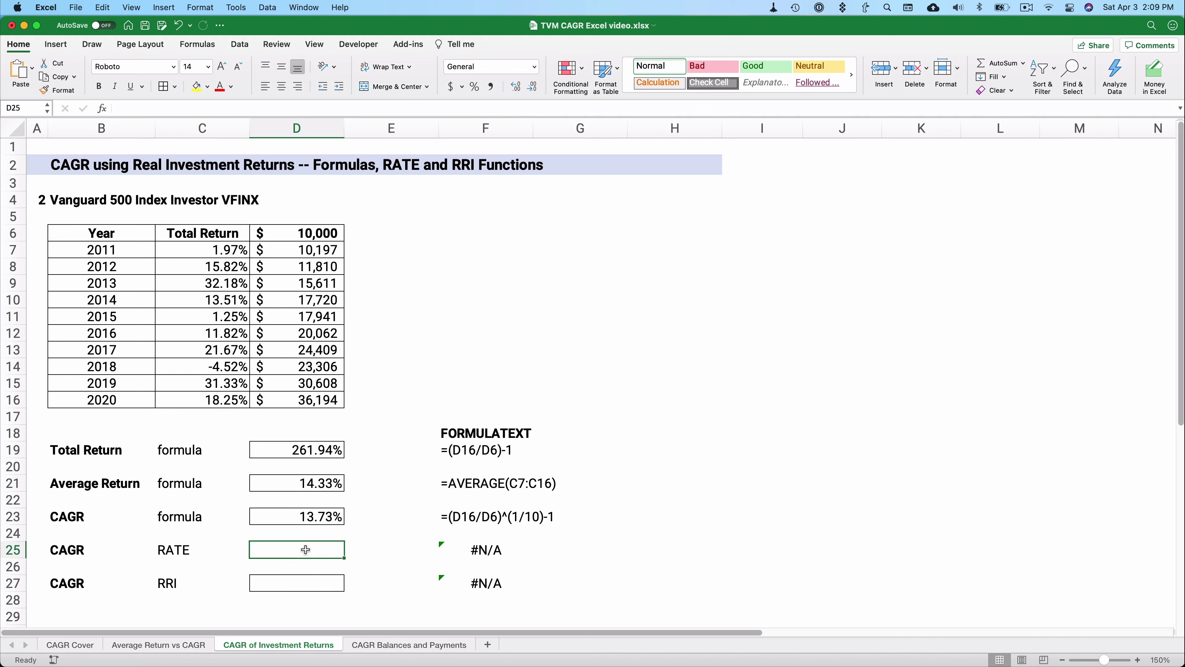
pyautogui.click(201, 544)
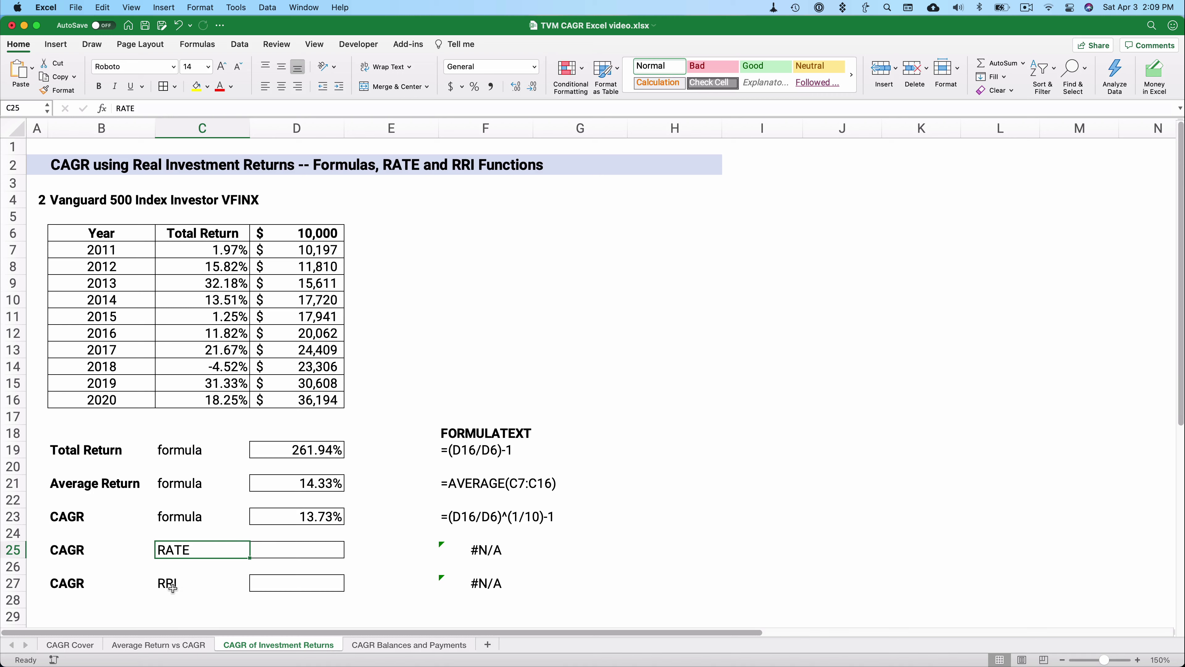
pyautogui.click(271, 553)
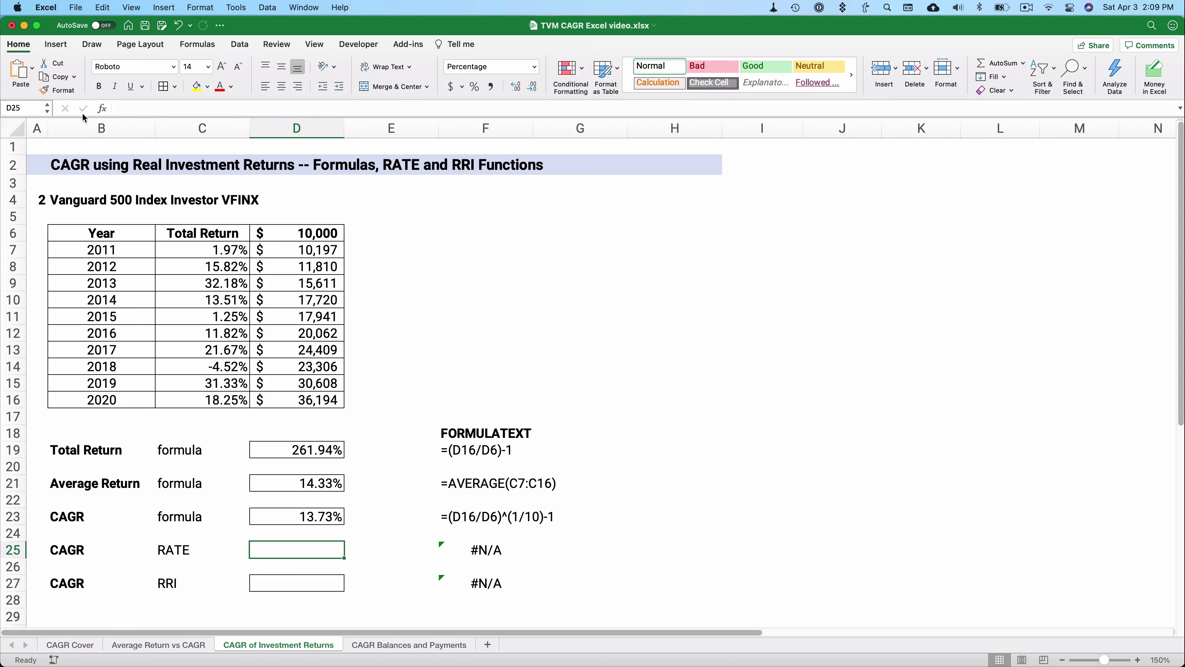
pyautogui.click(102, 109)
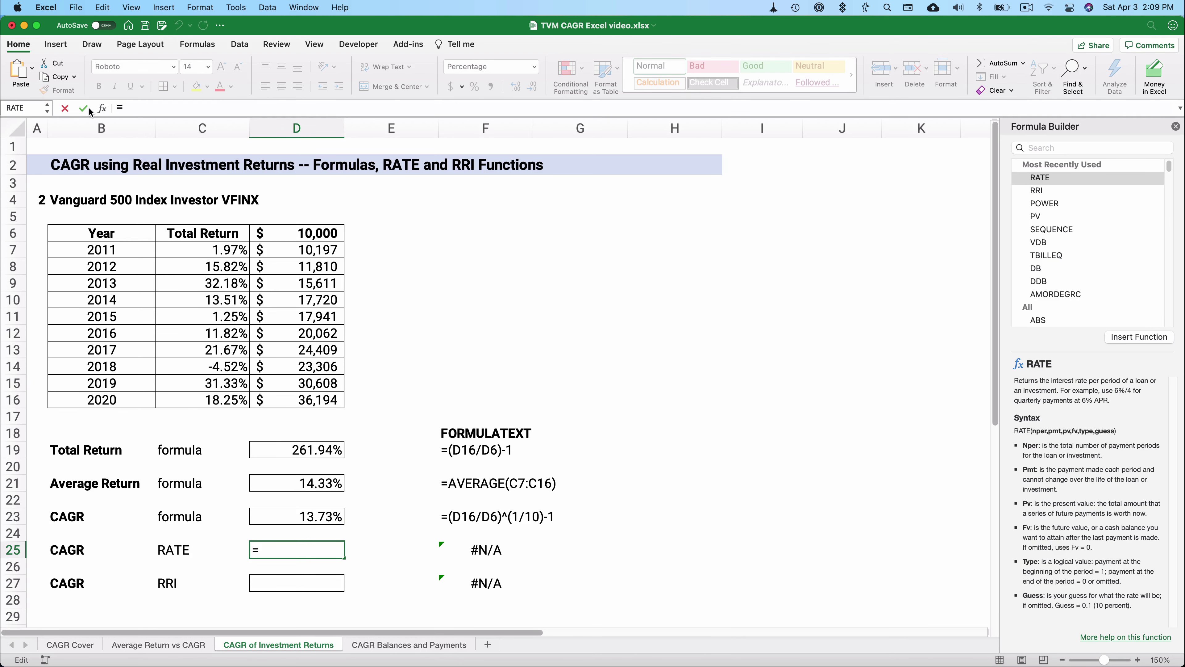
pyautogui.click(1045, 179)
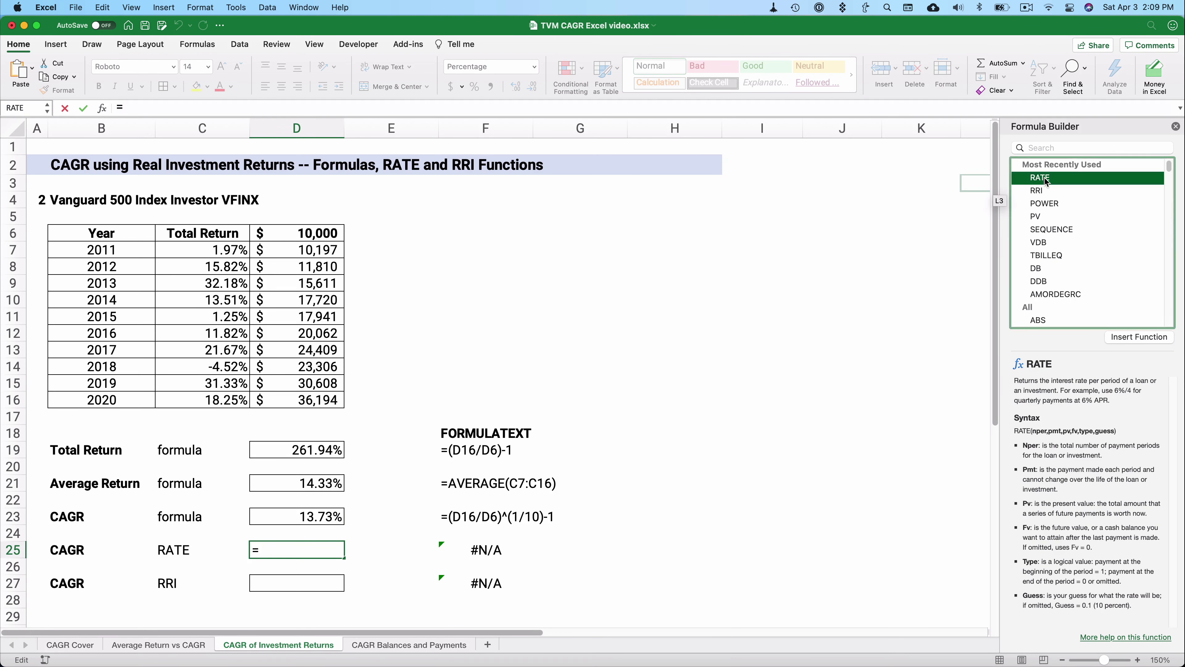
pyautogui.doubleClick(1044, 177)
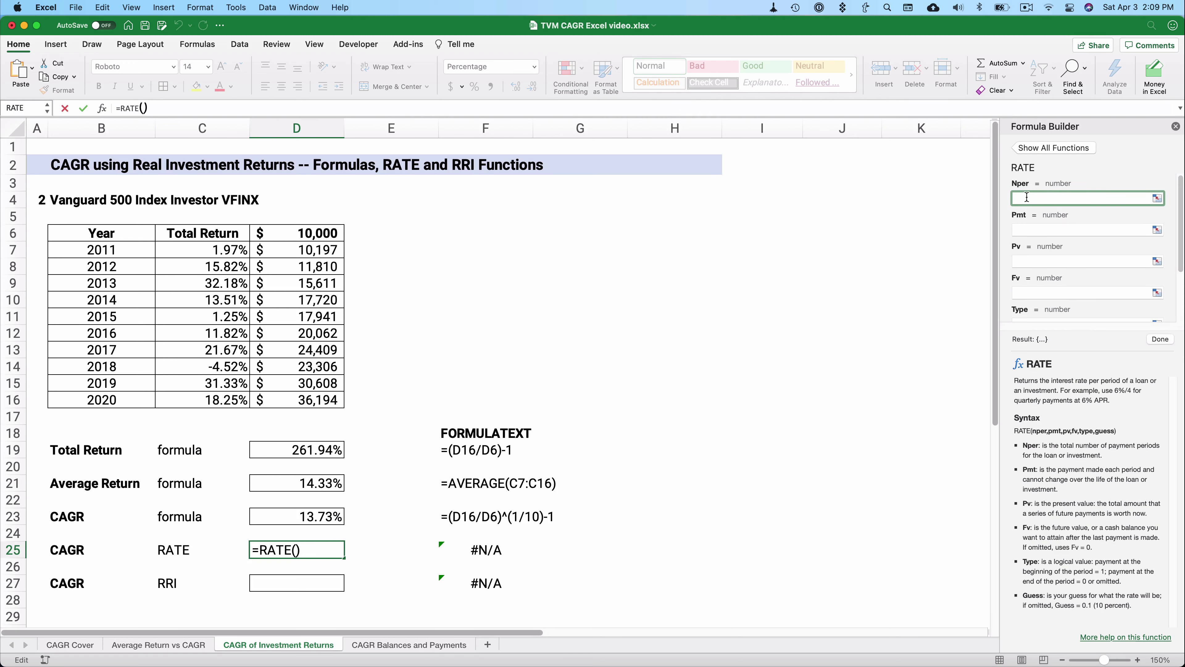
pyautogui.write('10')
pyautogui.click(1029, 229)
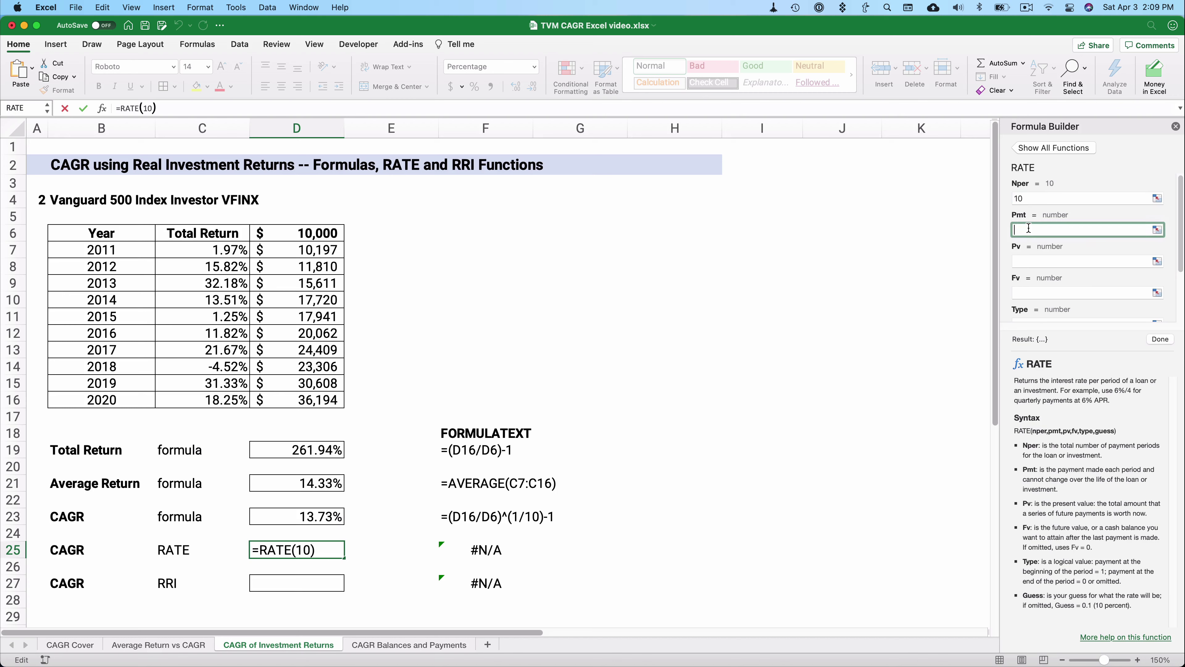
pyautogui.write('0')
# Complete the RATE function in D25 with Pv -D6, Fv D16 and Type 0
pyautogui.click(1031, 262)
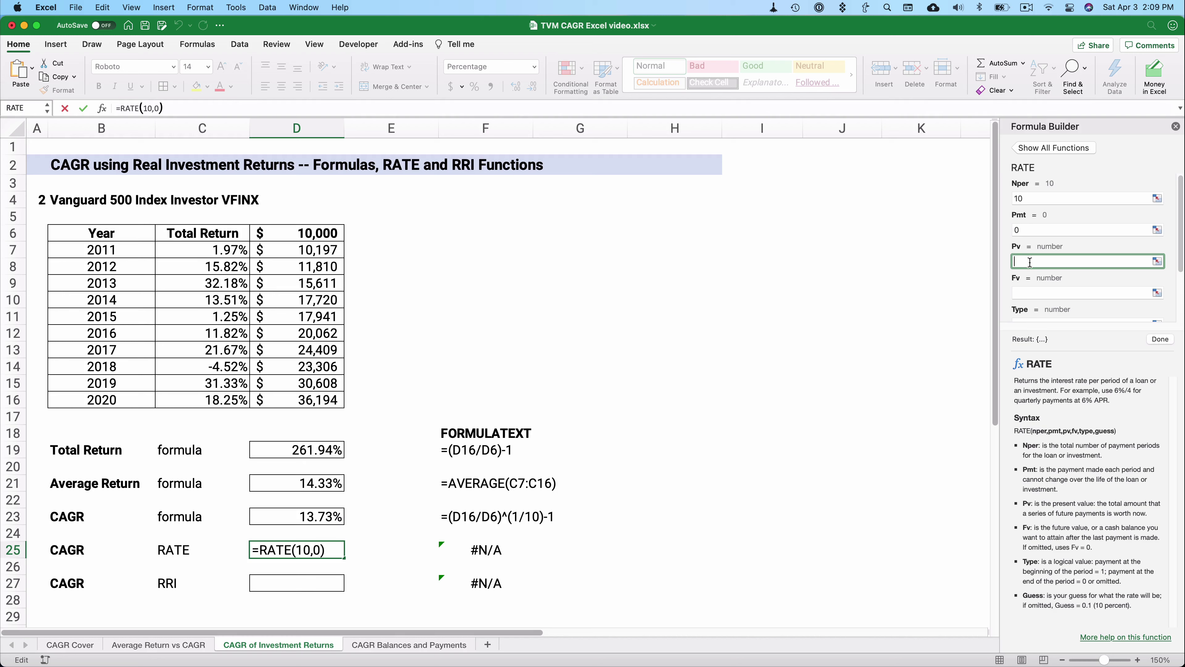
pyautogui.write('-')
pyautogui.click(325, 232)
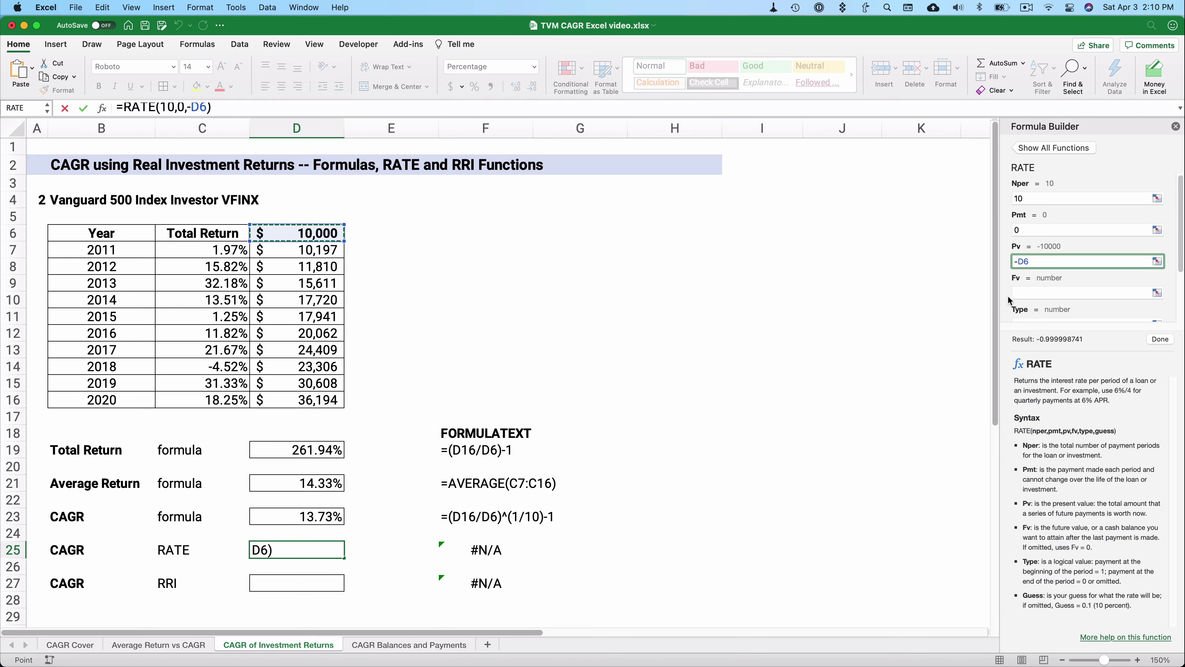
pyautogui.click(1019, 292)
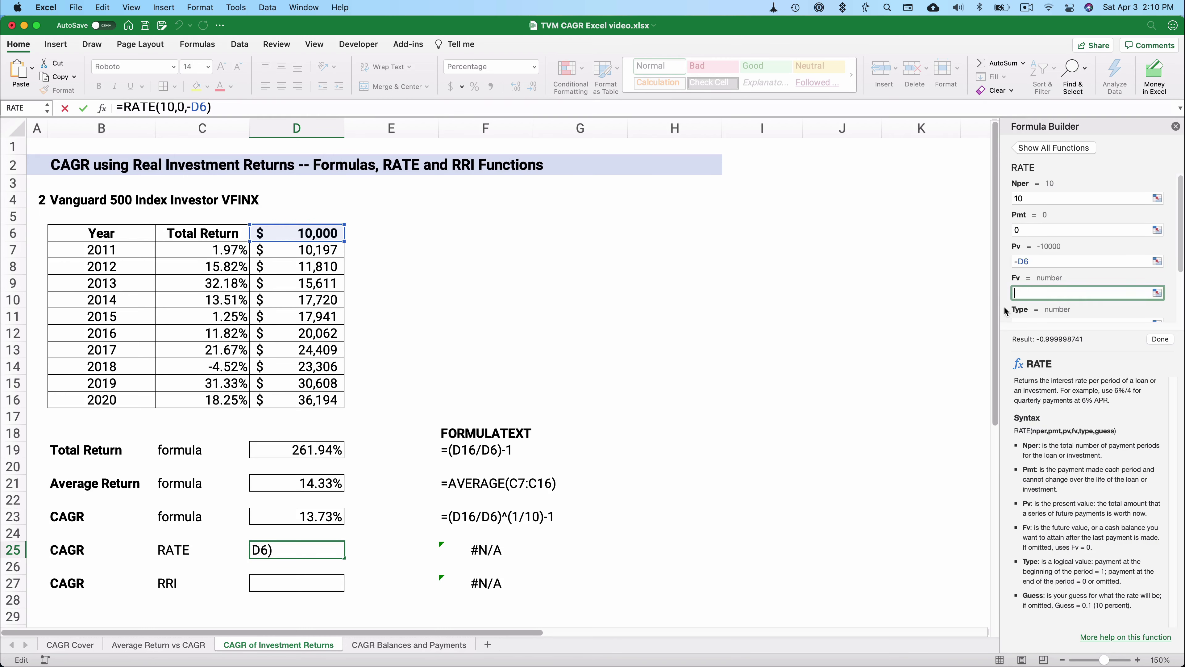
pyautogui.click(309, 402)
pyautogui.scroll(-3, 1049, 285)
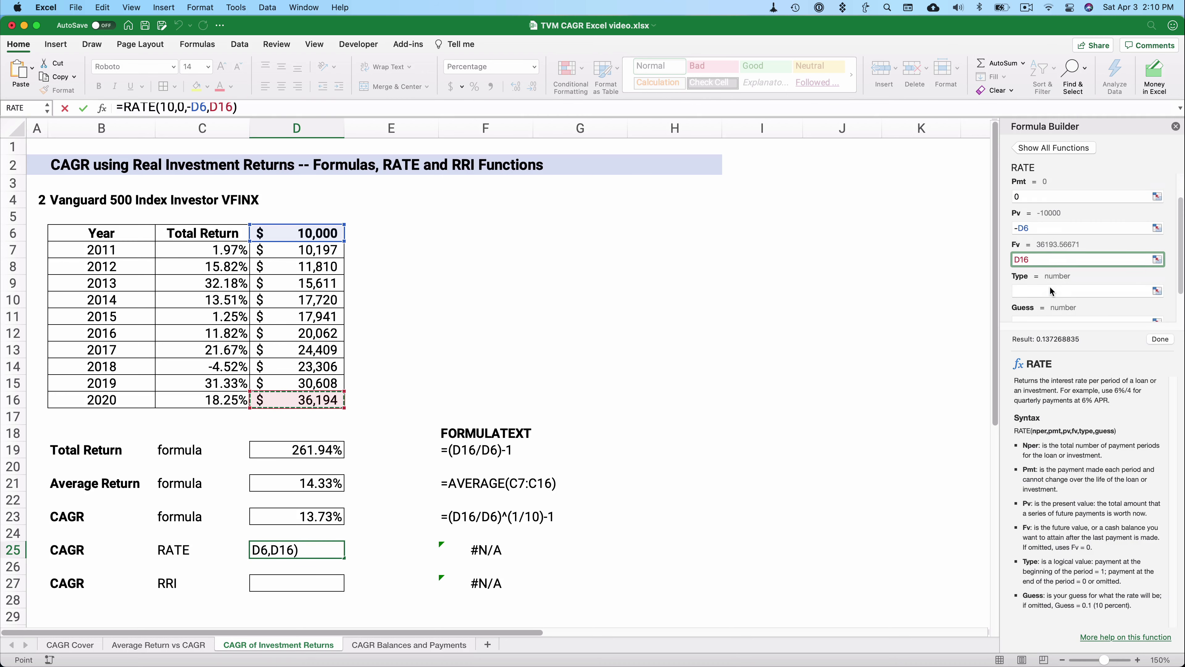
pyautogui.click(1025, 257)
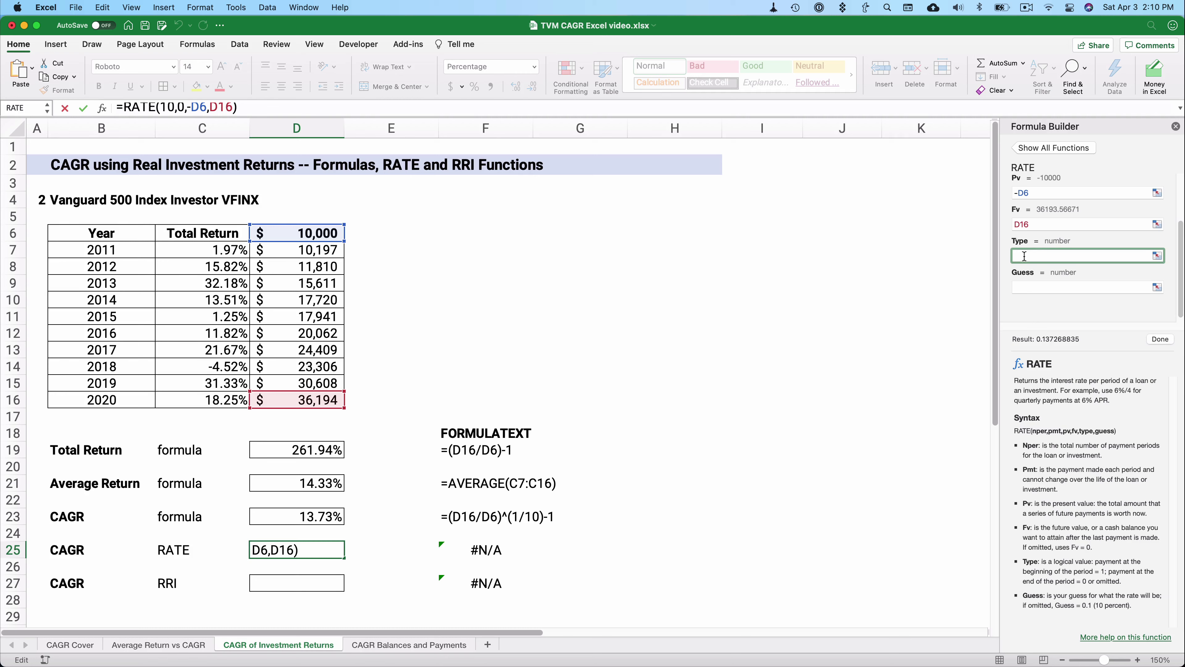
pyautogui.write('0')
pyautogui.click(1158, 340)
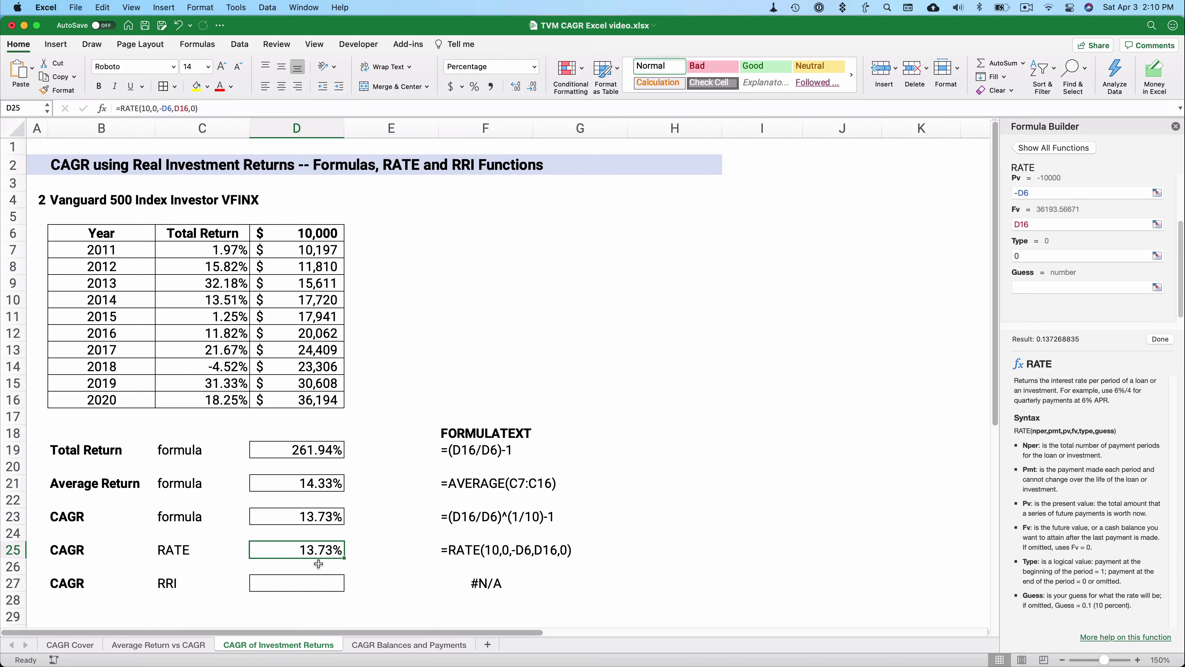
# Calculate the ten-year CAGR in D27 with the formula =RRI(10,D6,D16)
pyautogui.click(281, 582)
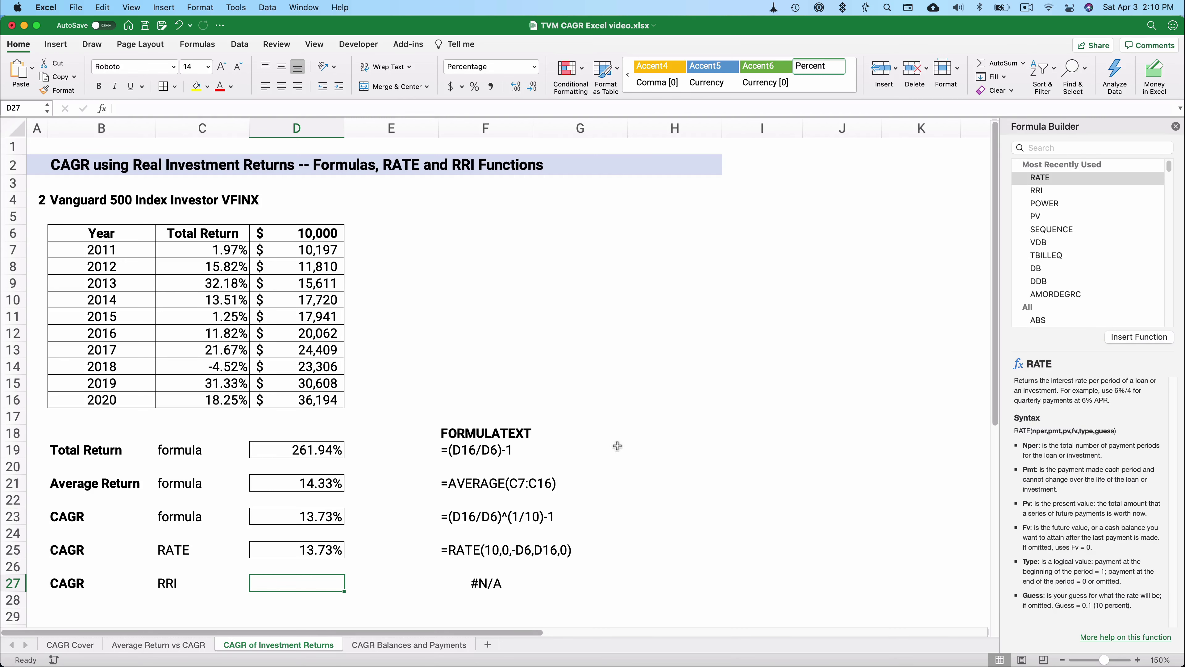
pyautogui.write('=rr')
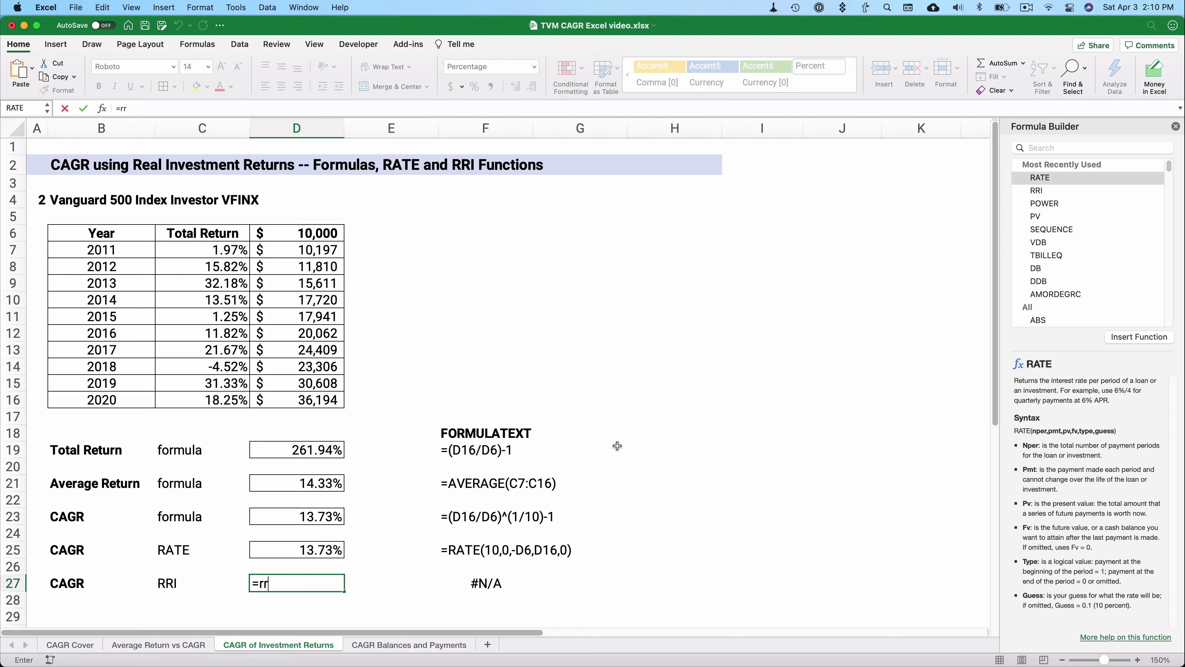
pyautogui.write('i(')
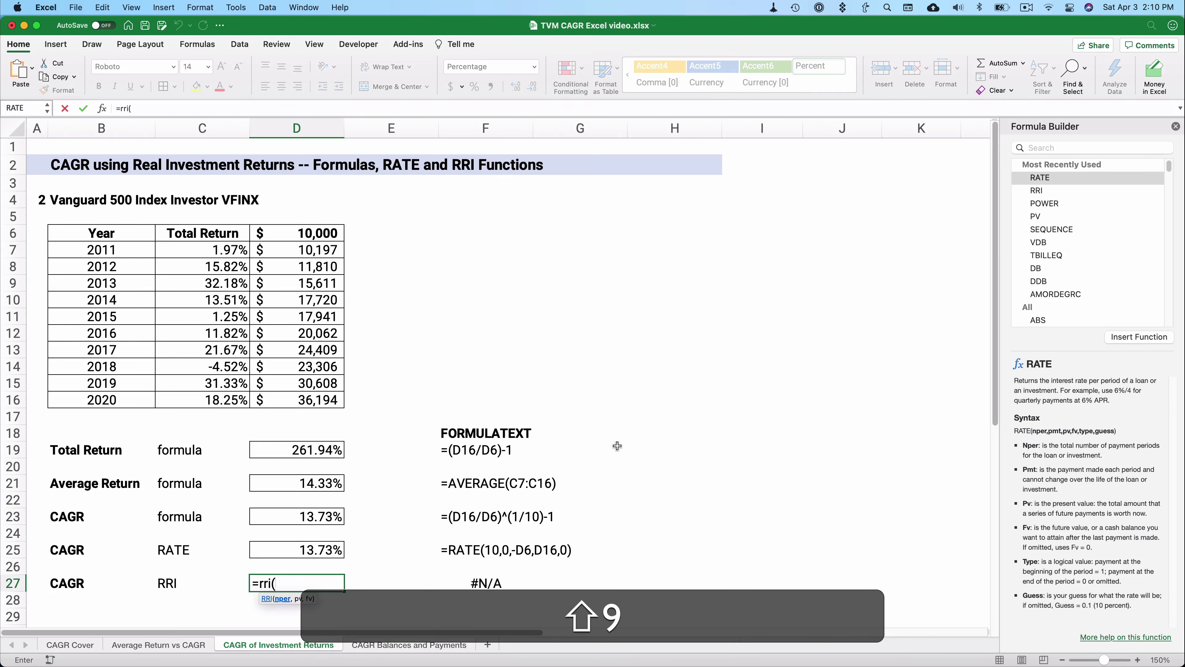
pyautogui.write('1')
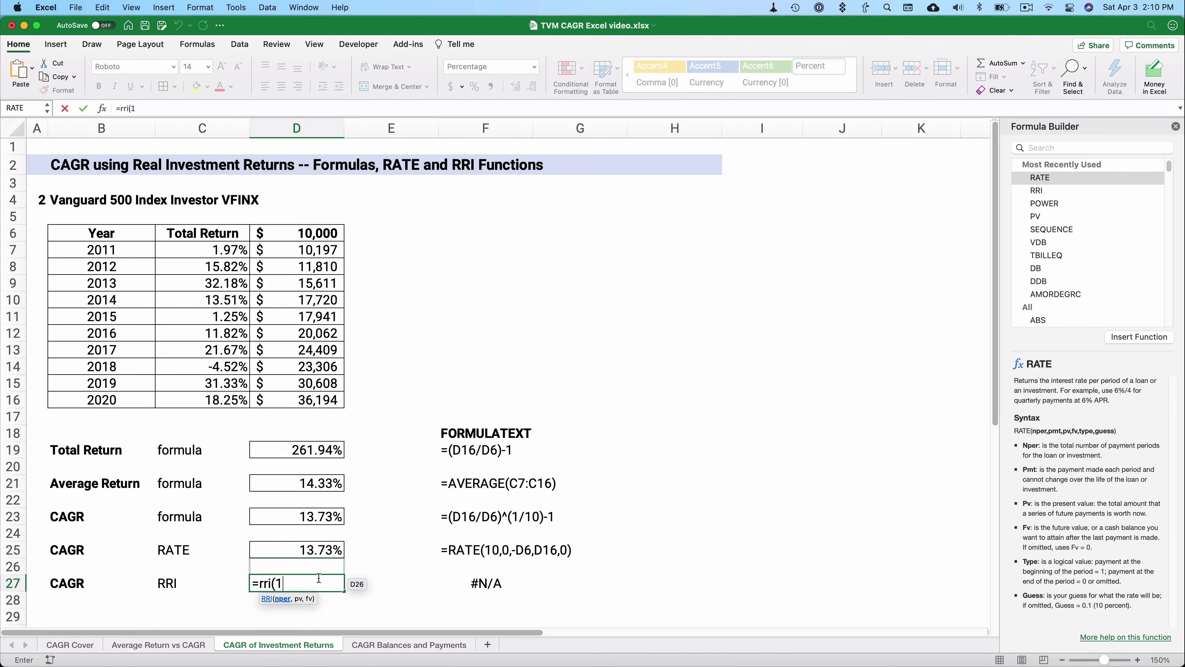
pyautogui.write('0,')
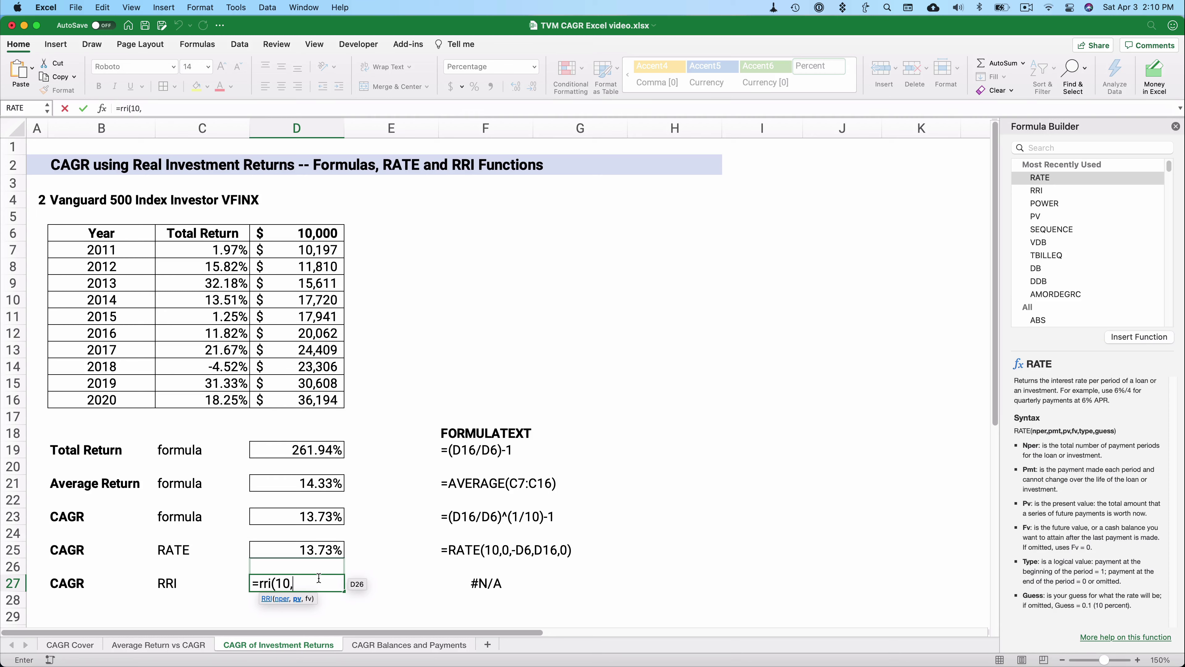
pyautogui.click(309, 235)
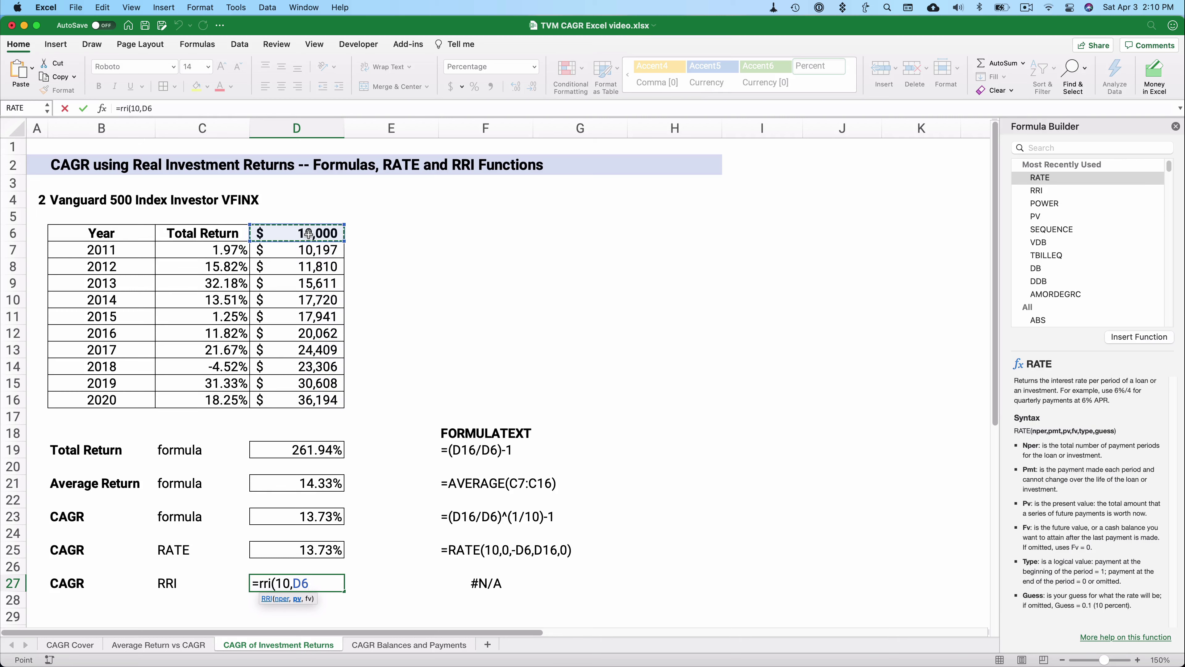
pyautogui.write(',')
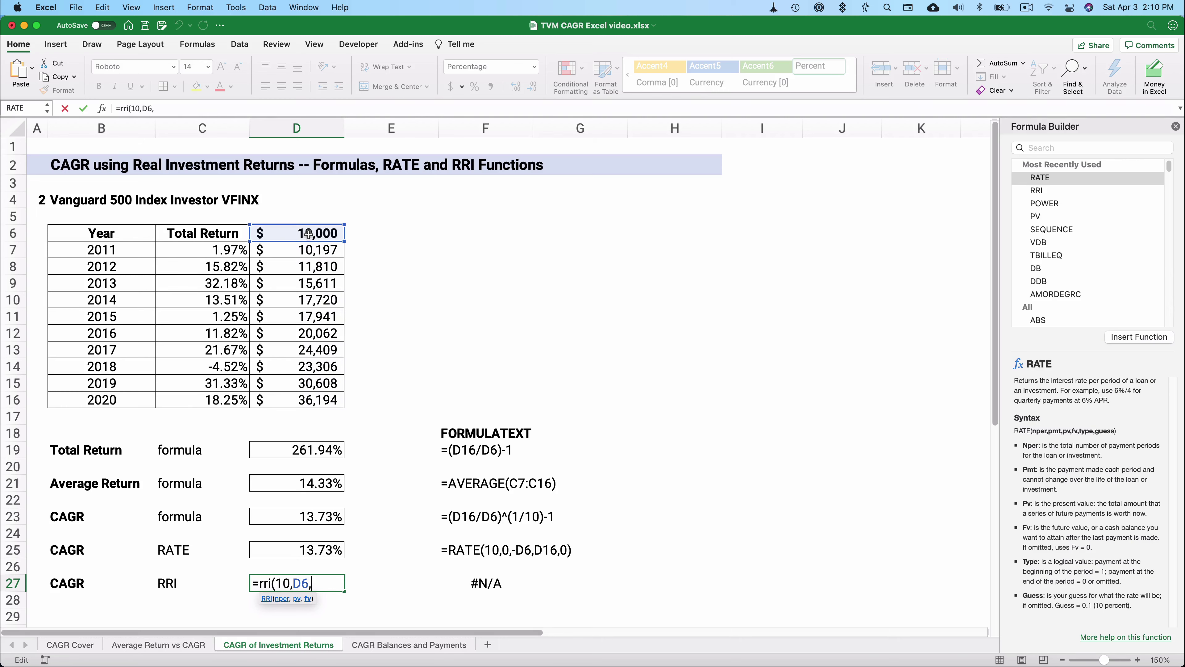
pyautogui.click(316, 401)
pyautogui.write(')')
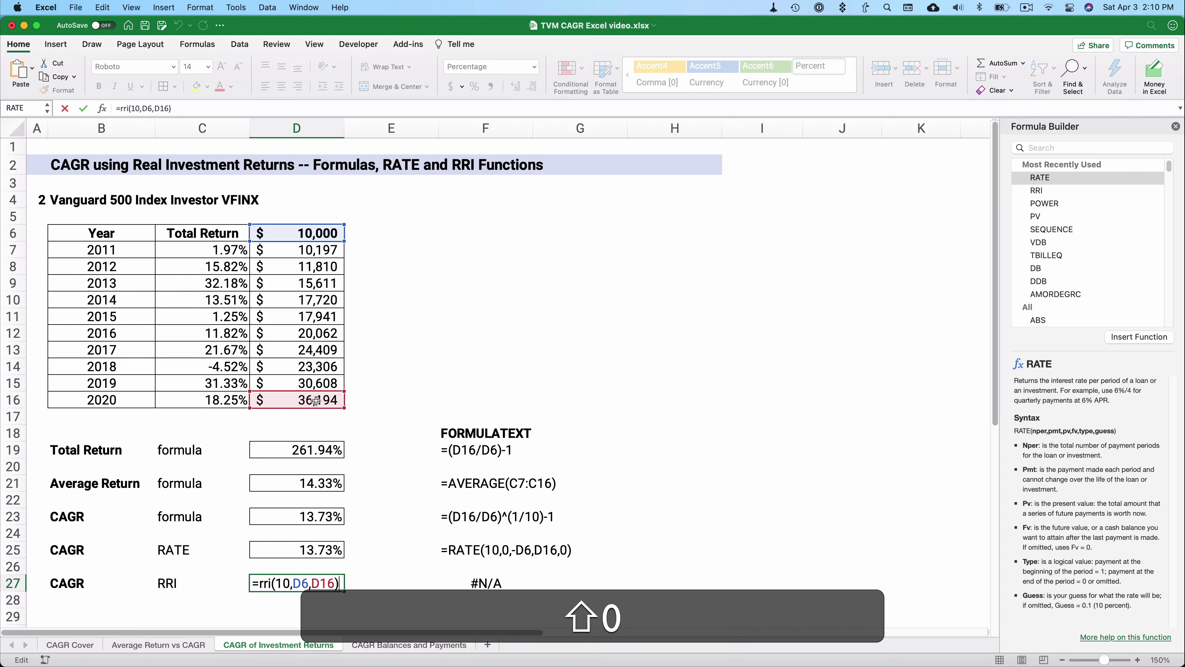
pyautogui.press('Return')
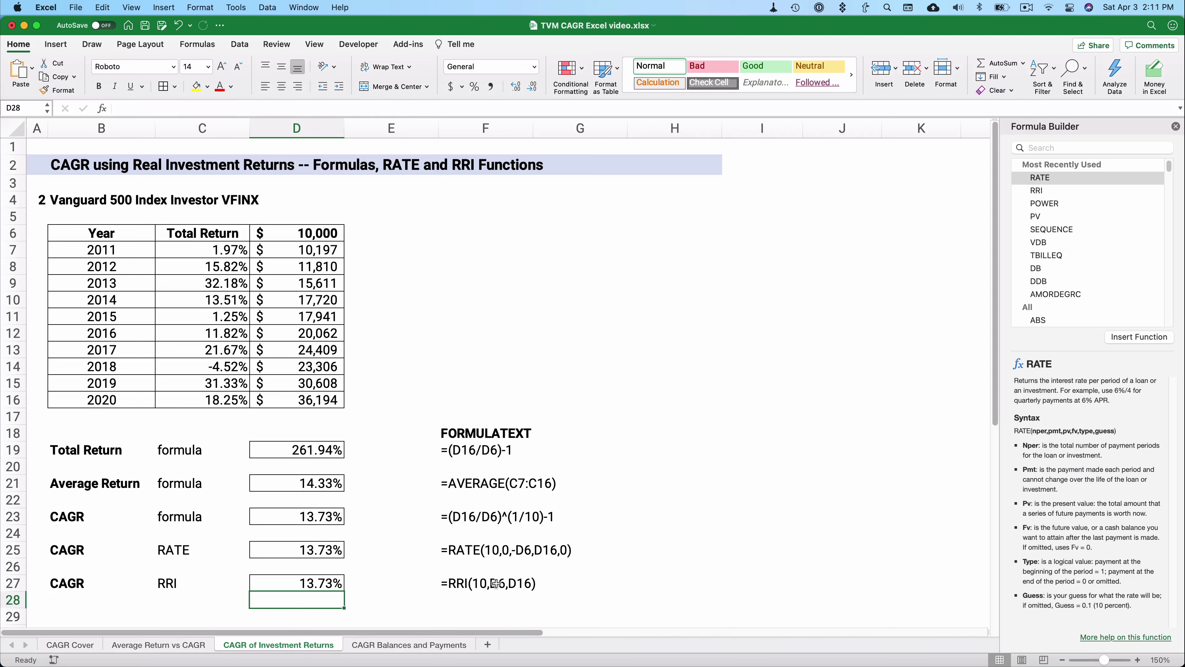
# On the CAGR Balances and Payments sheet, set problem 3's Periods to 8 and Present Value to -100000
pyautogui.click(387, 645)
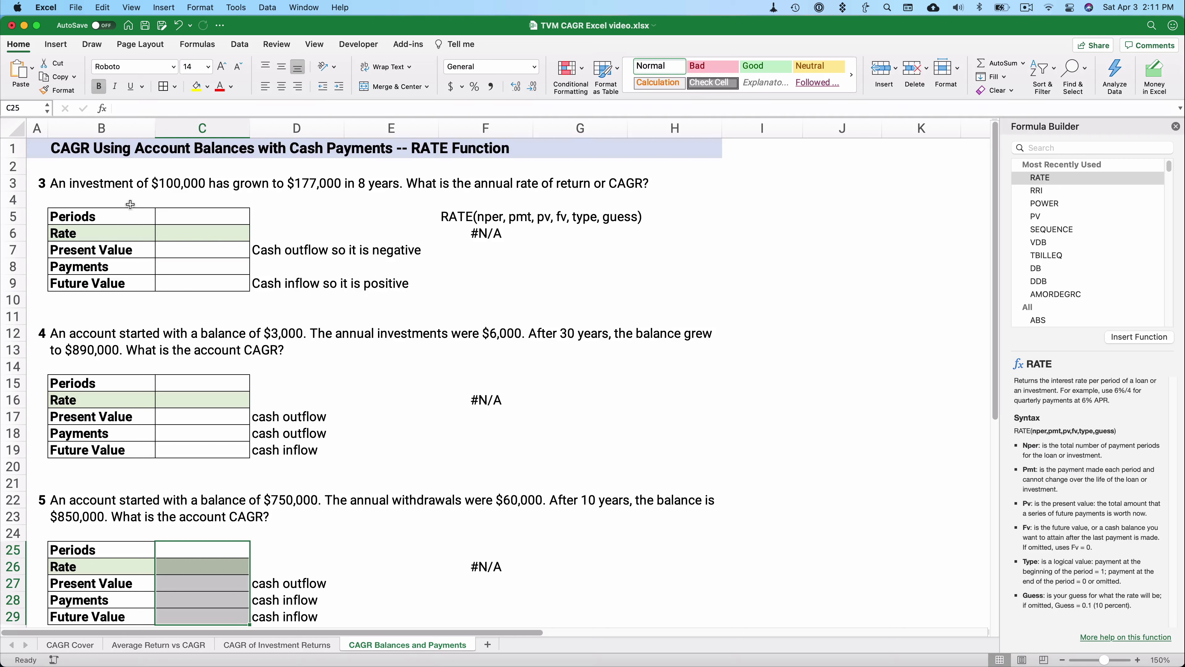
pyautogui.click(205, 216)
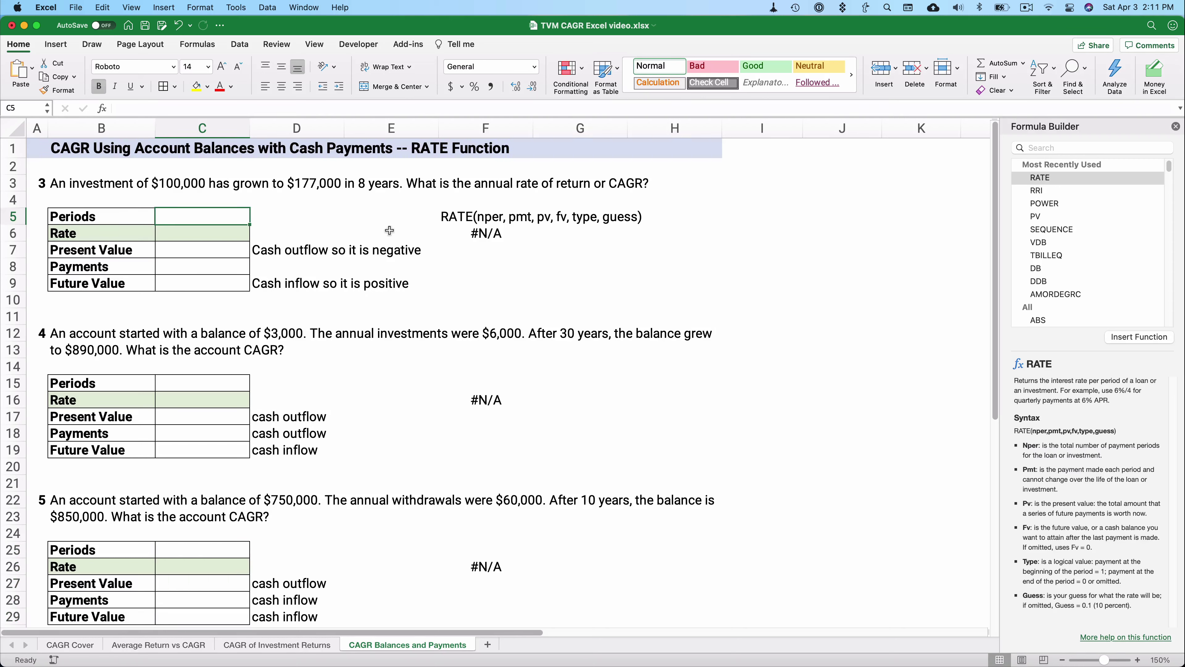
pyautogui.write('8')
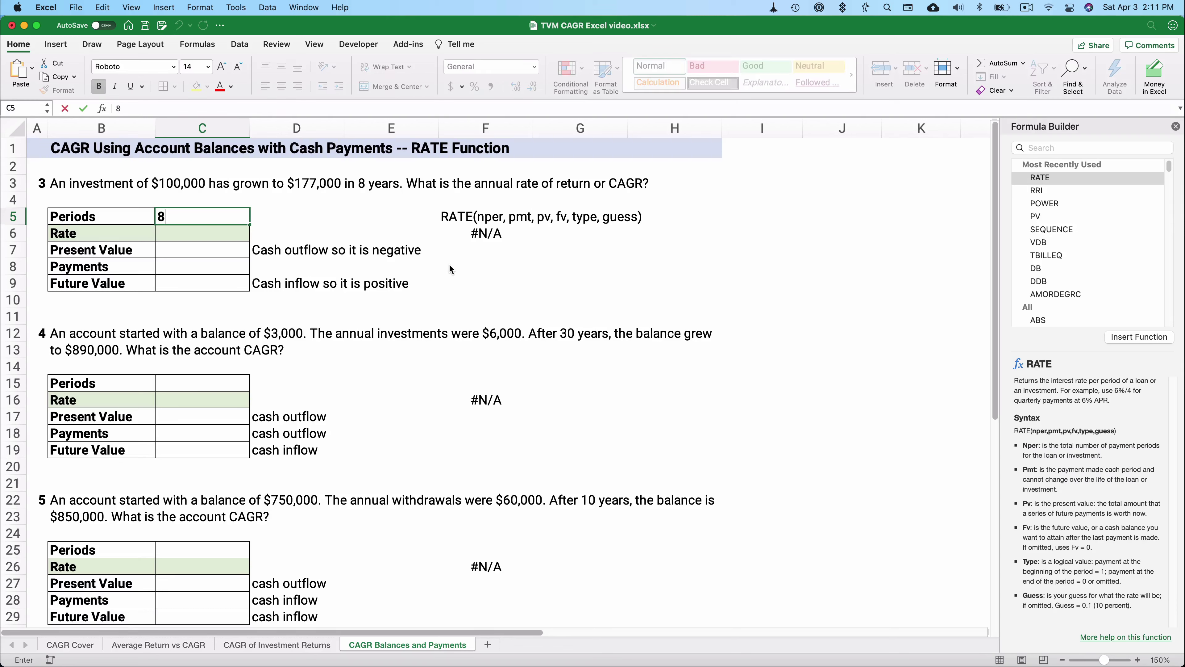
pyautogui.press('Return')
pyautogui.press('Return')
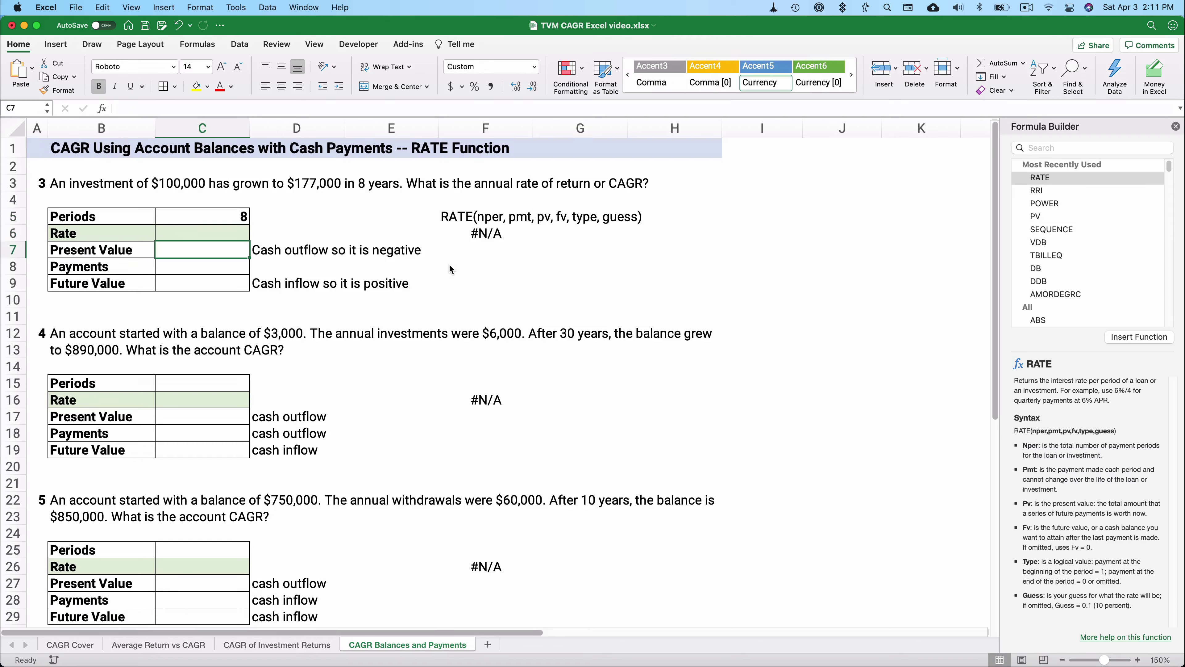
pyautogui.write('-100000')
pyautogui.press('Return')
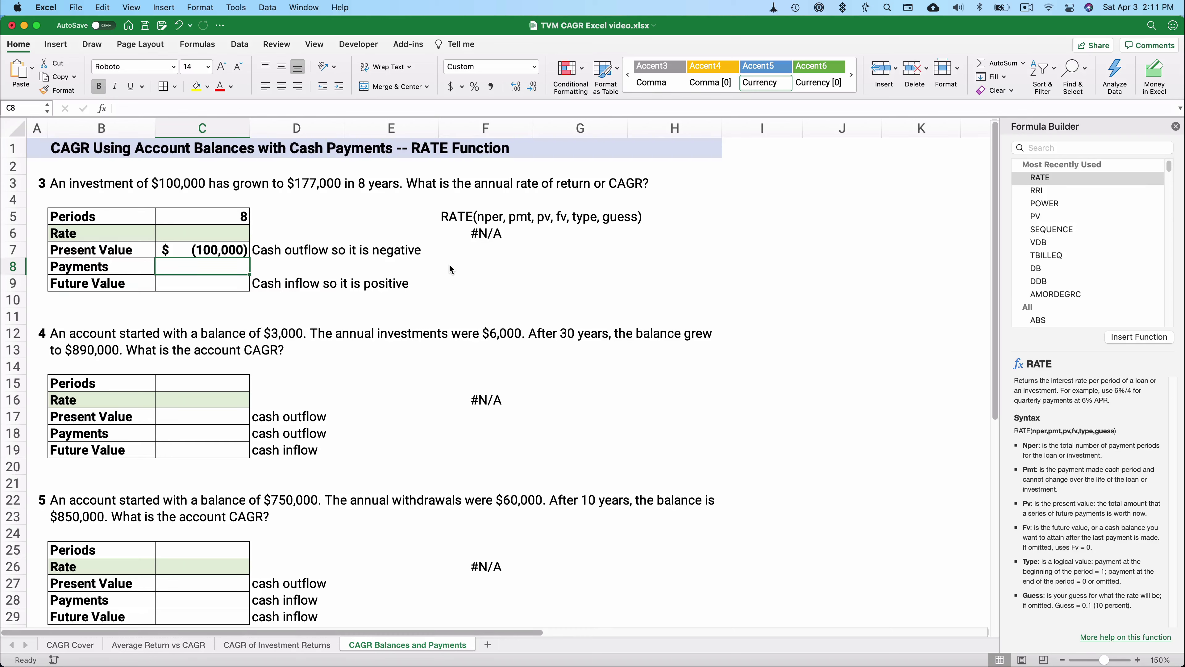
# Set problem 3's Future Value in C9 to 177000 and its Payments in C8 to 0
pyautogui.press('Down')
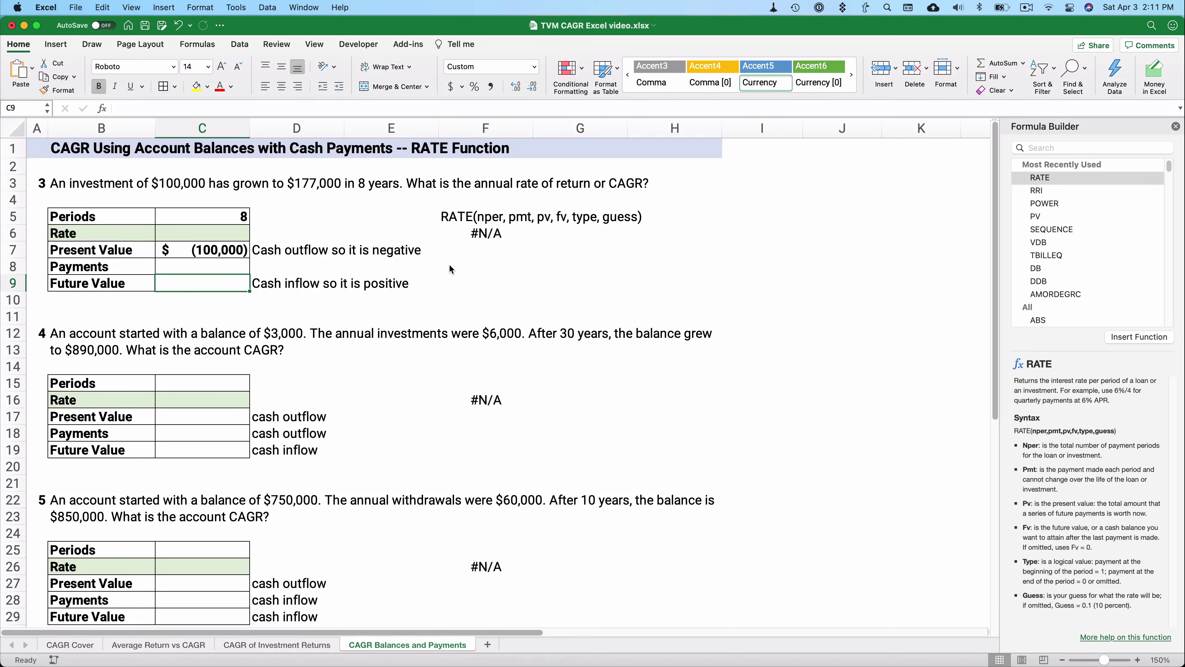
pyautogui.write('177000')
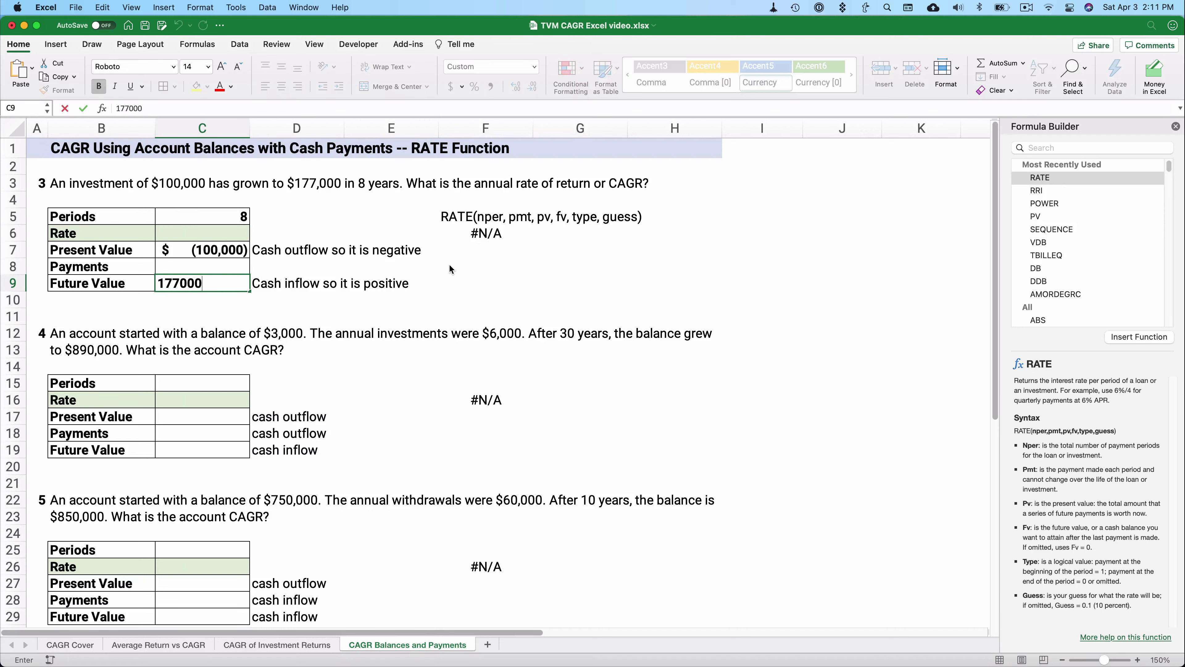
pyautogui.press('Up')
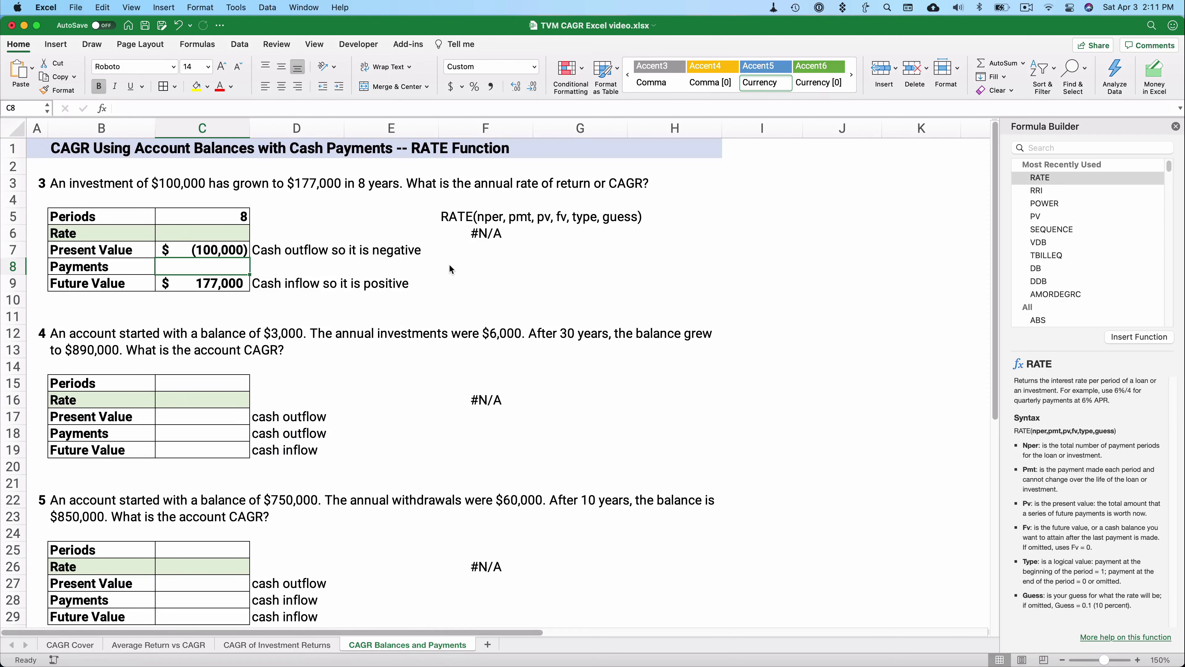
pyautogui.write('0')
pyautogui.press('Return')
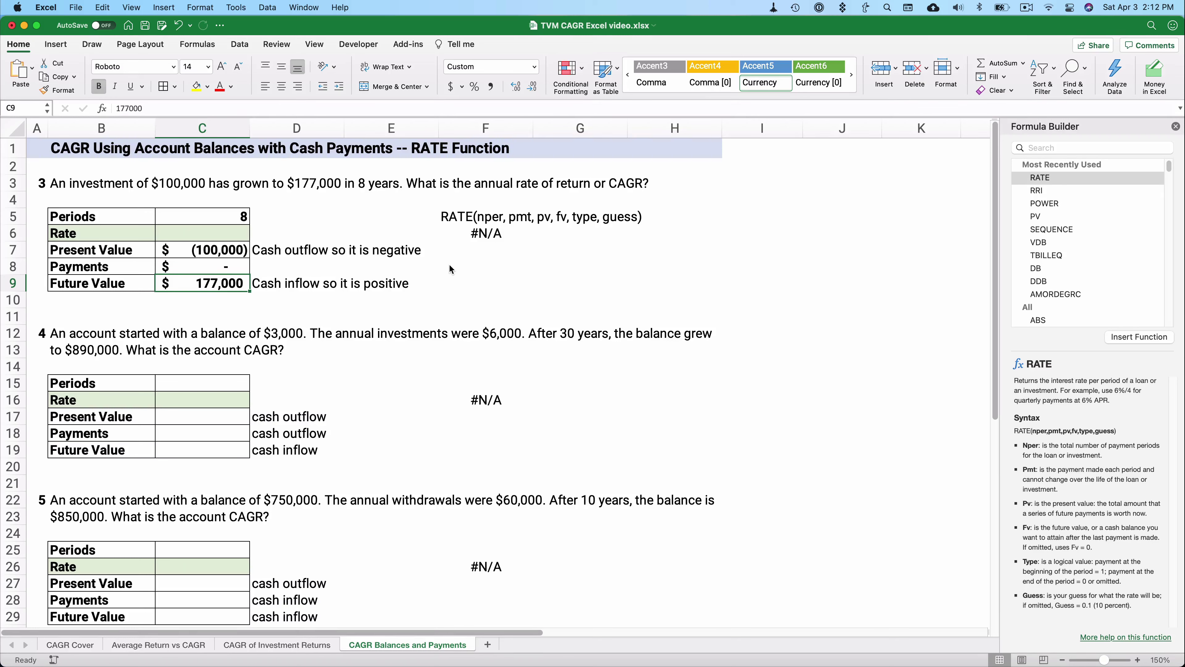
# Insert the RATE function in C6 using the Formula Builder, with Nper C5, Pmt C8 and Pv C7
pyautogui.click(215, 231)
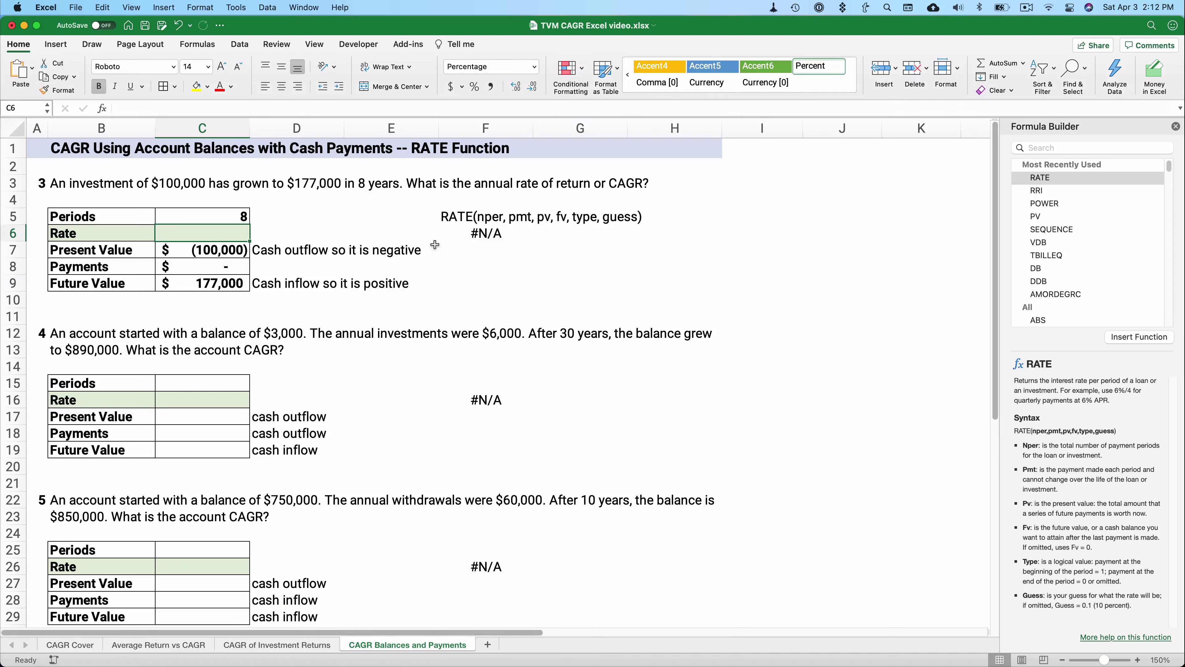
pyautogui.doubleClick(1044, 177)
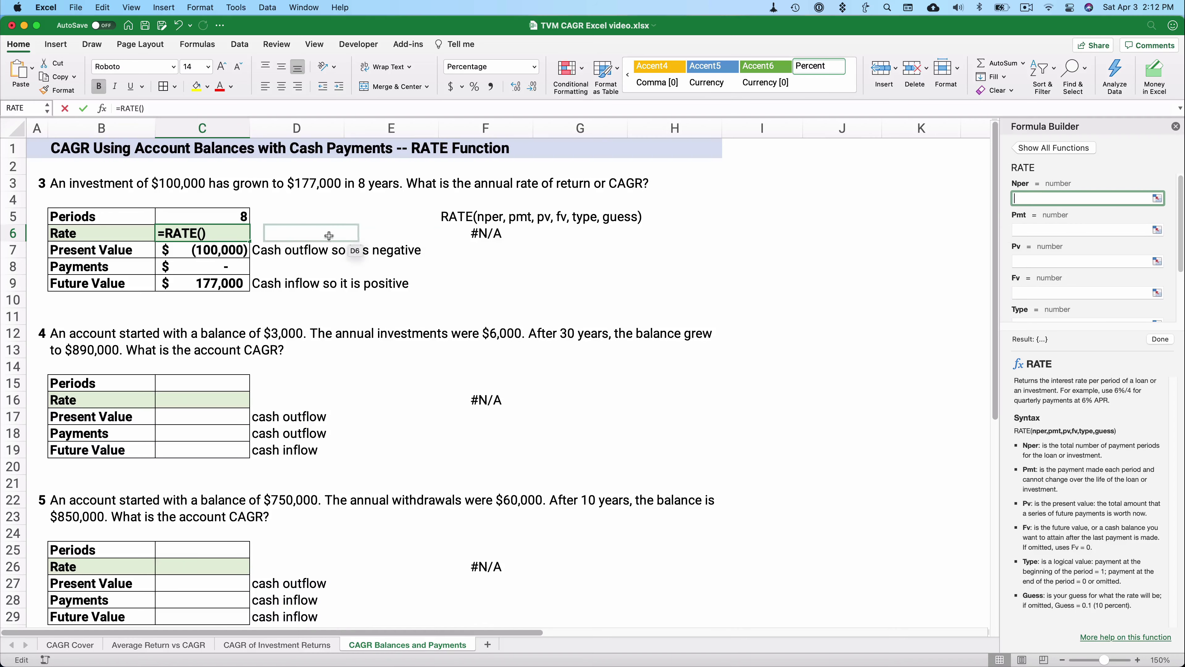
pyautogui.click(232, 217)
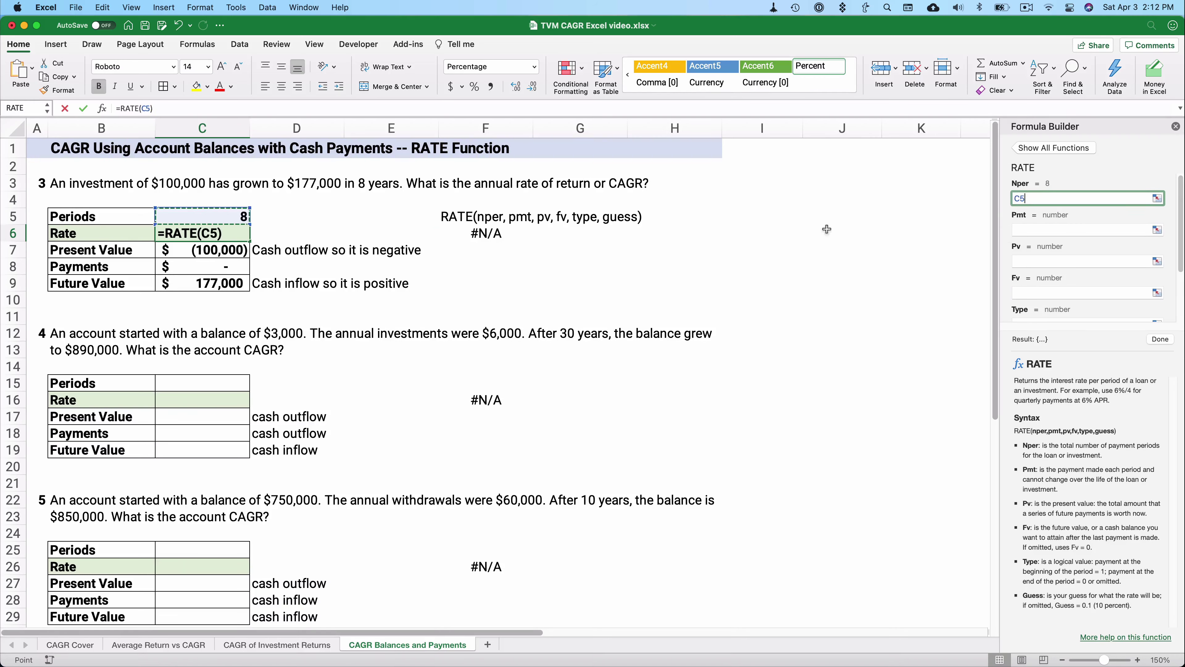
pyautogui.click(1039, 229)
pyautogui.click(245, 268)
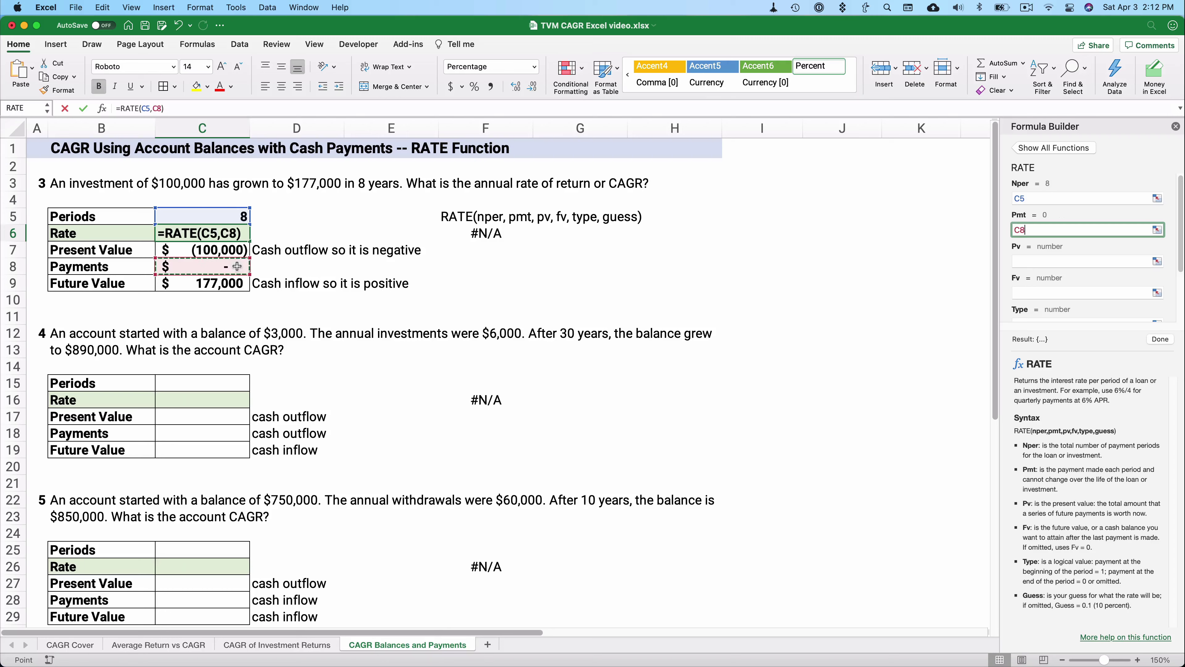
pyautogui.click(1023, 260)
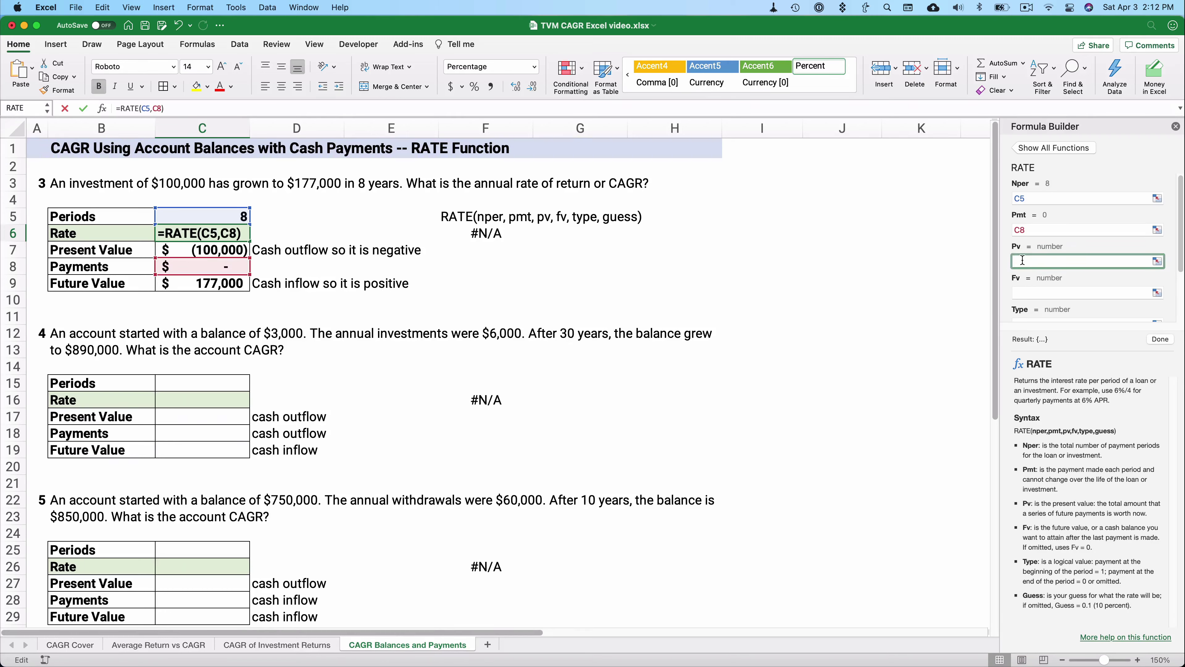
pyautogui.write('-')
pyautogui.press('BackSpace')
pyautogui.click(213, 253)
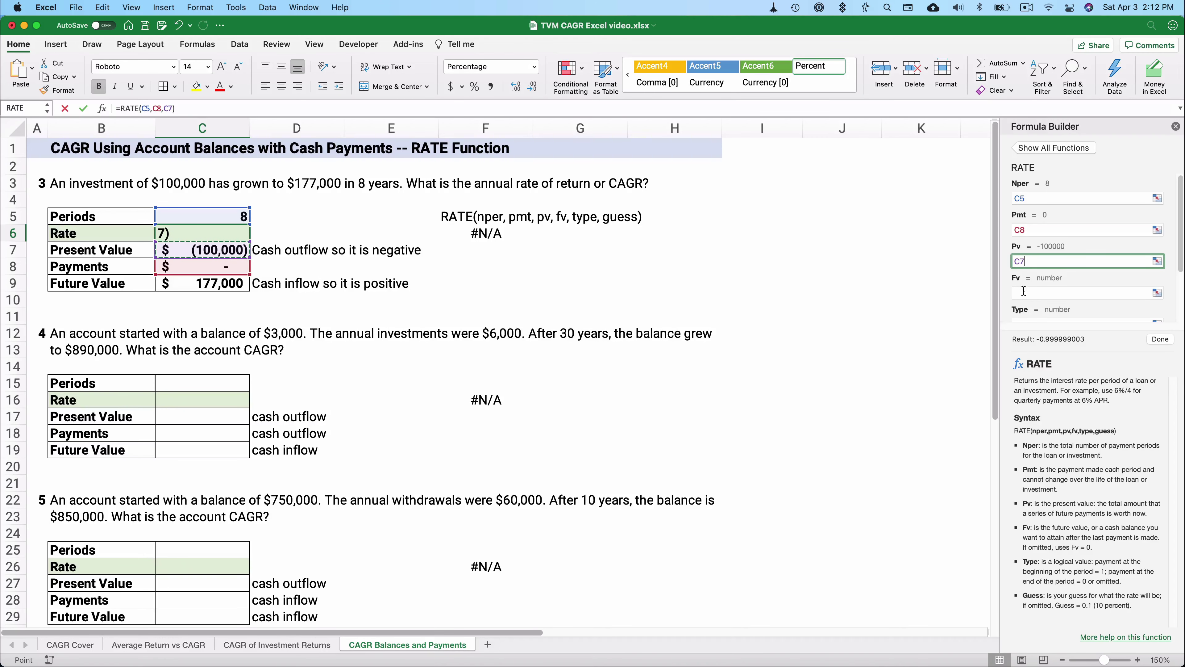
# Complete the RATE function in C6 with Fv C9 and Type 0
pyautogui.click(1014, 292)
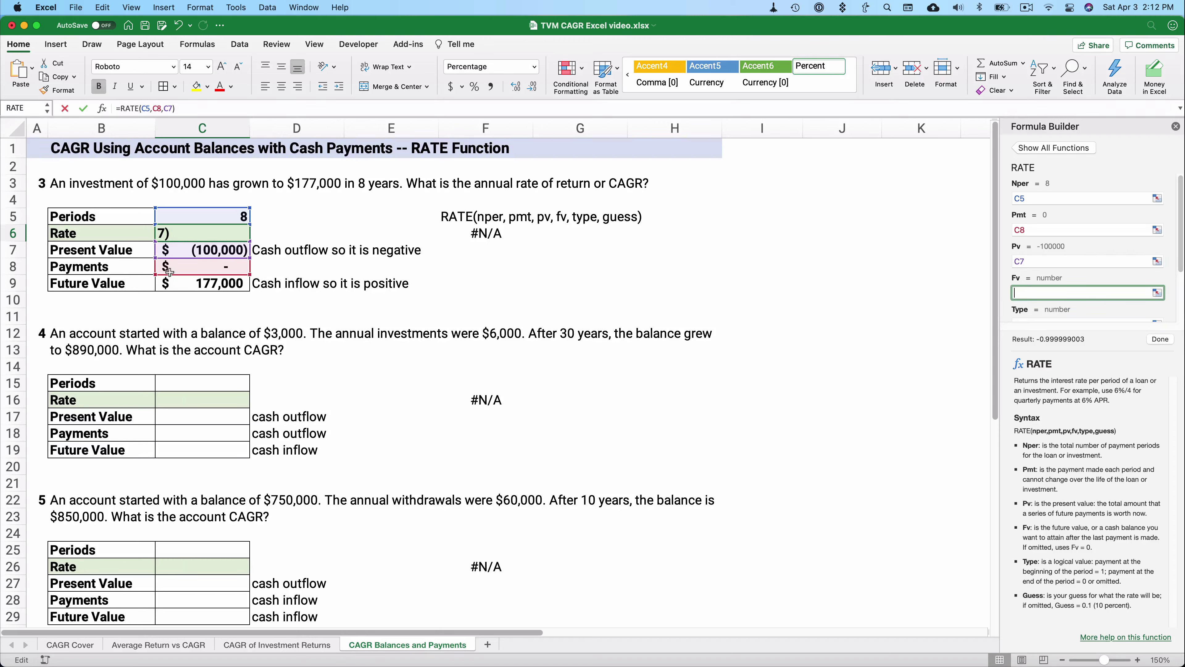
pyautogui.click(207, 286)
pyautogui.scroll(-3, 1071, 252)
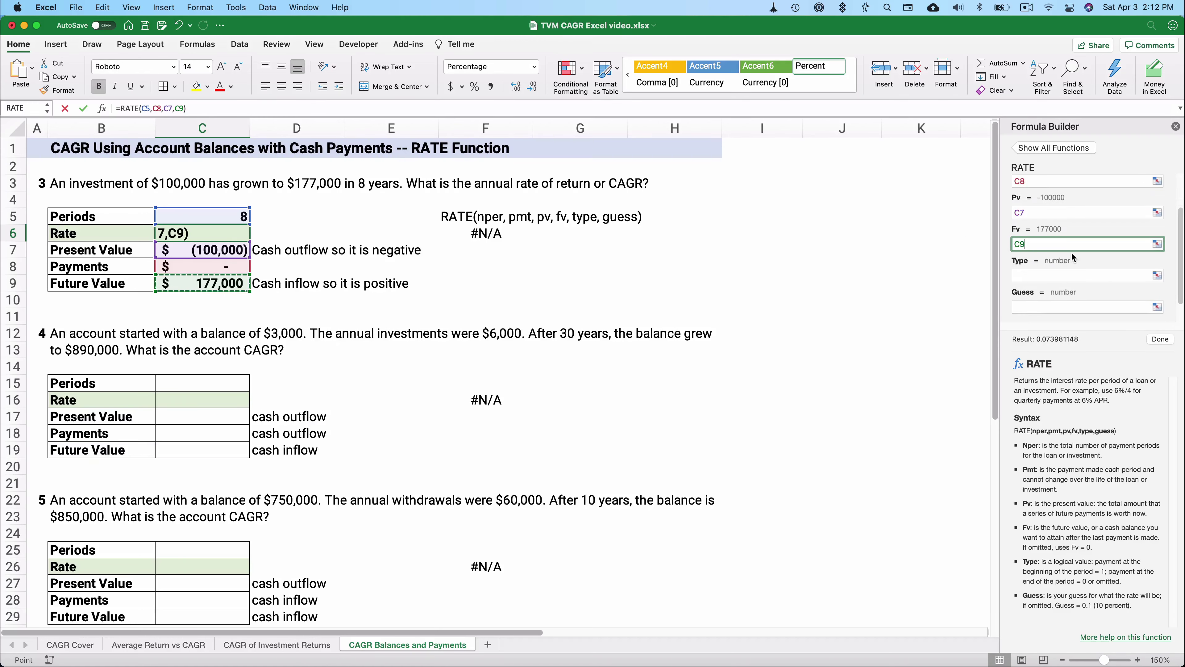
pyautogui.click(1041, 258)
pyautogui.write('0')
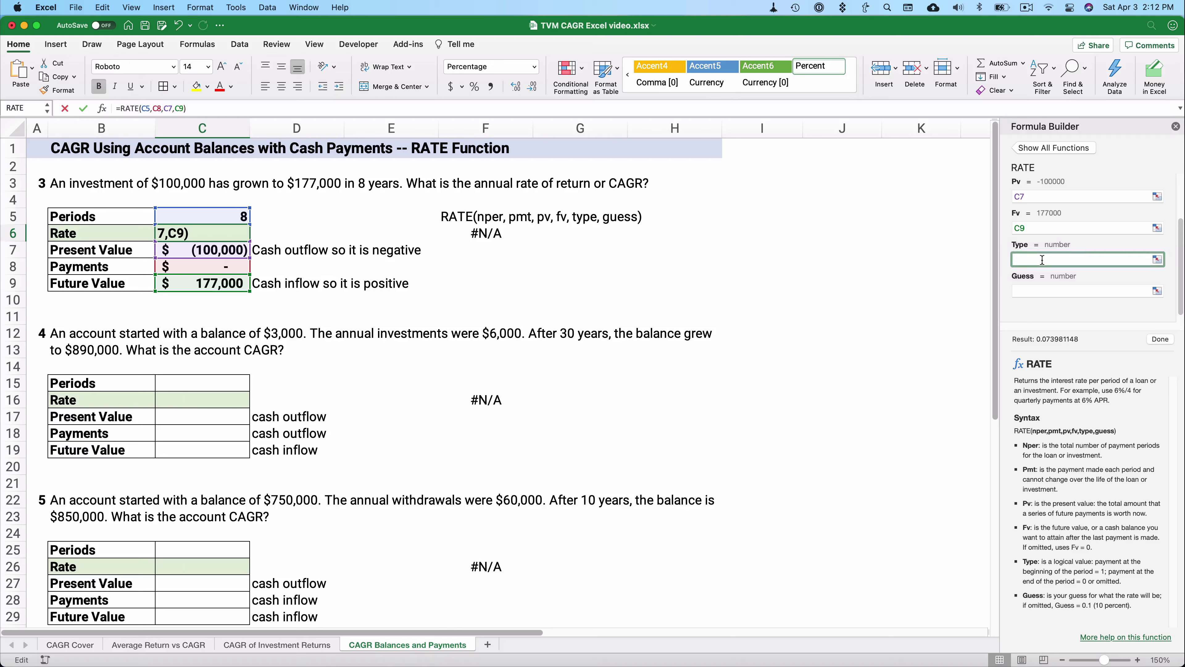
pyautogui.click(1163, 342)
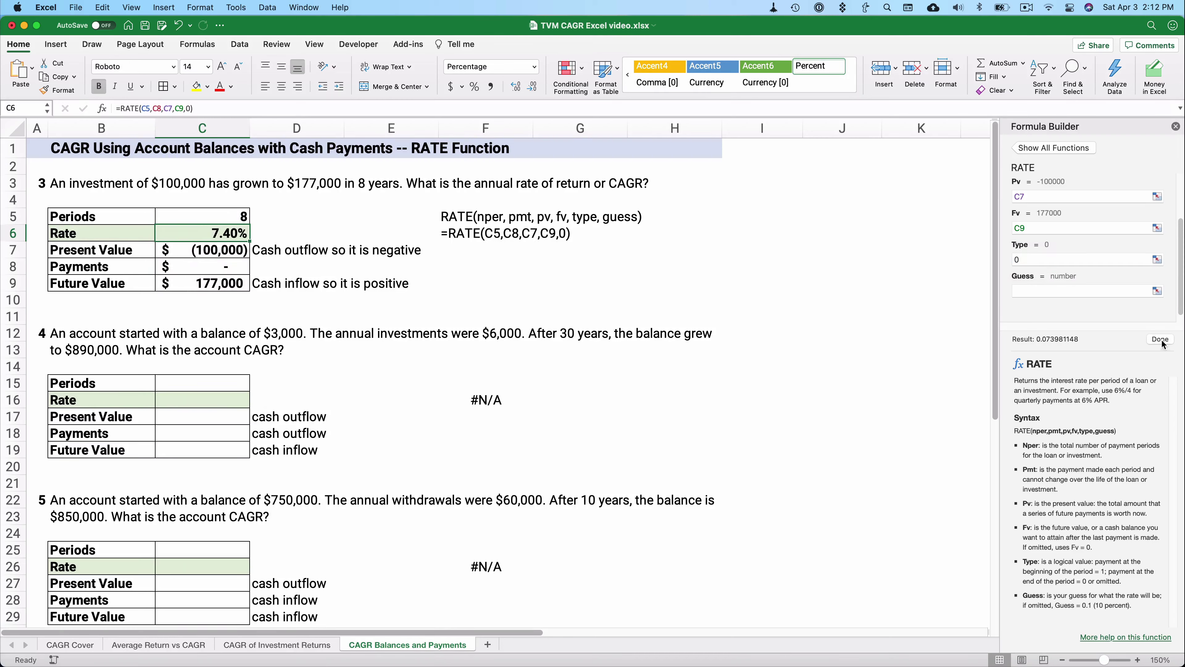
pyautogui.click(172, 300)
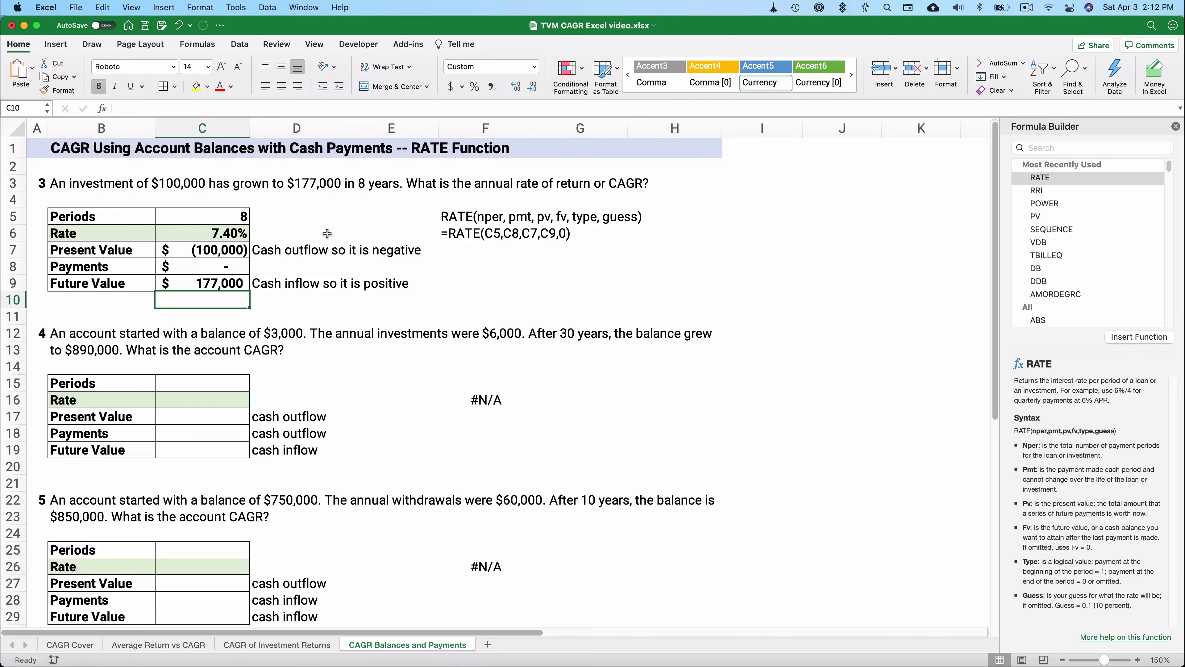
pyautogui.click(209, 230)
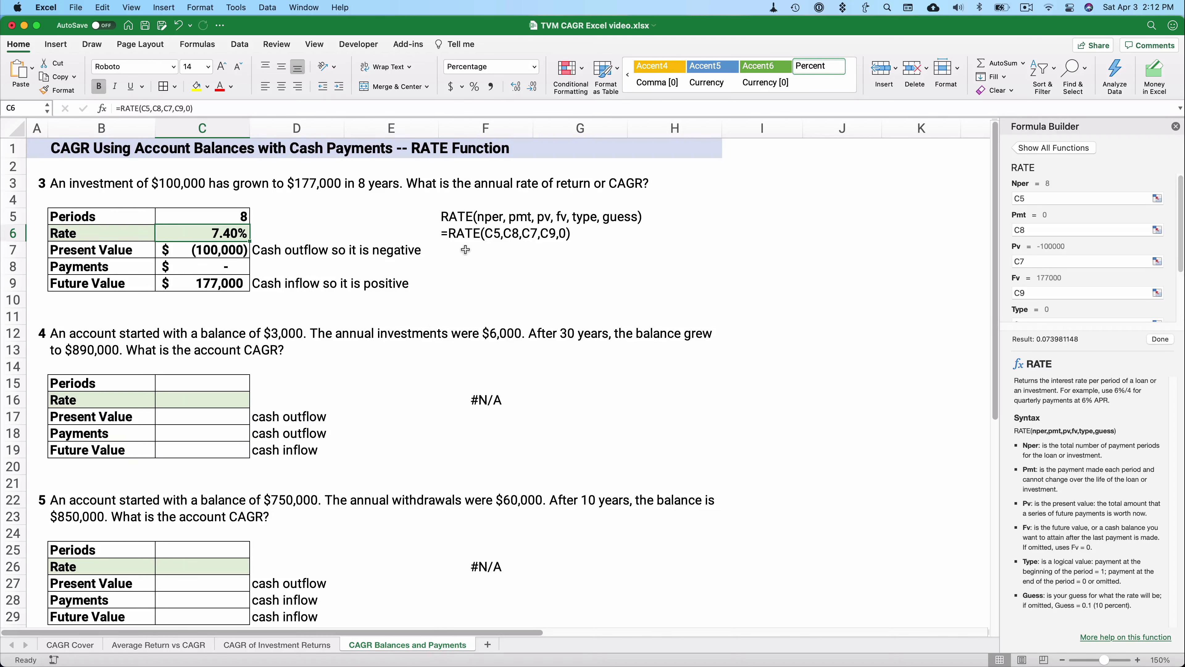
pyautogui.click(461, 237)
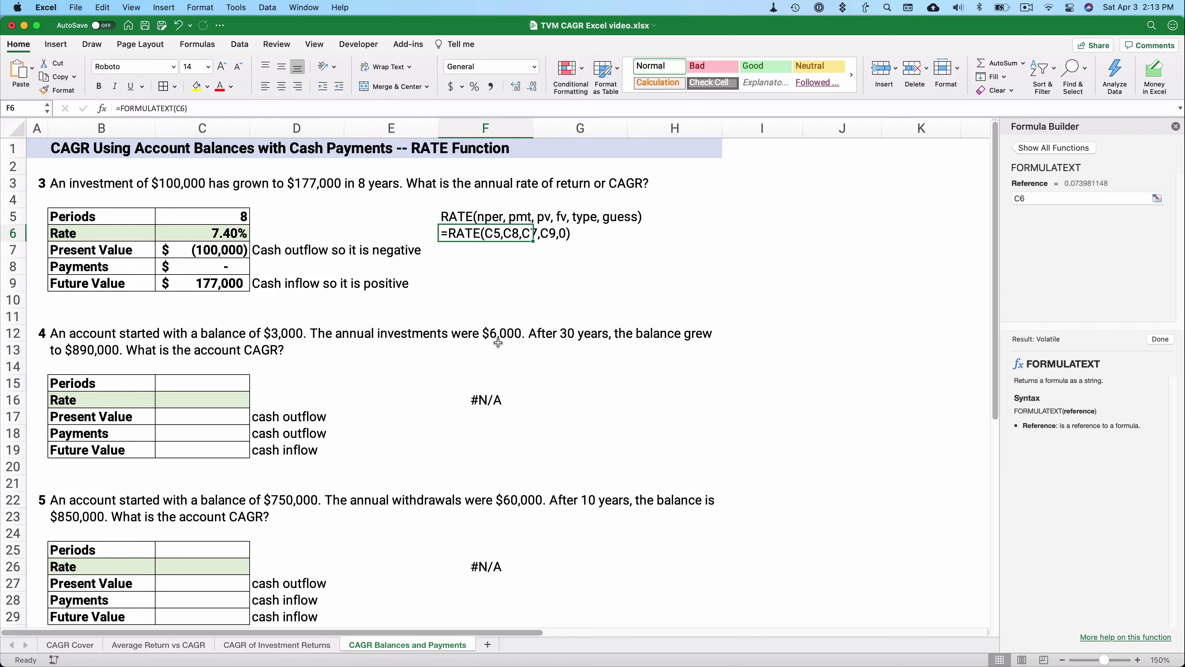
# Set problem 4's Periods in C15 to 30 and its Present Value in C17 to -3000
pyautogui.click(225, 383)
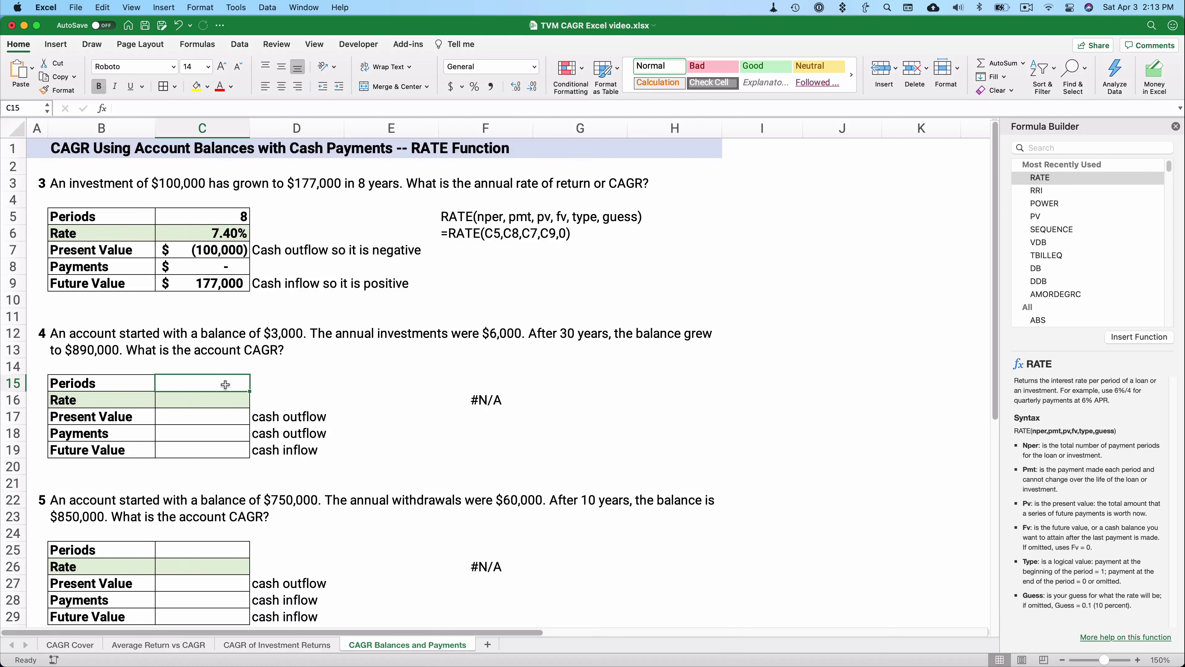
pyautogui.write('30')
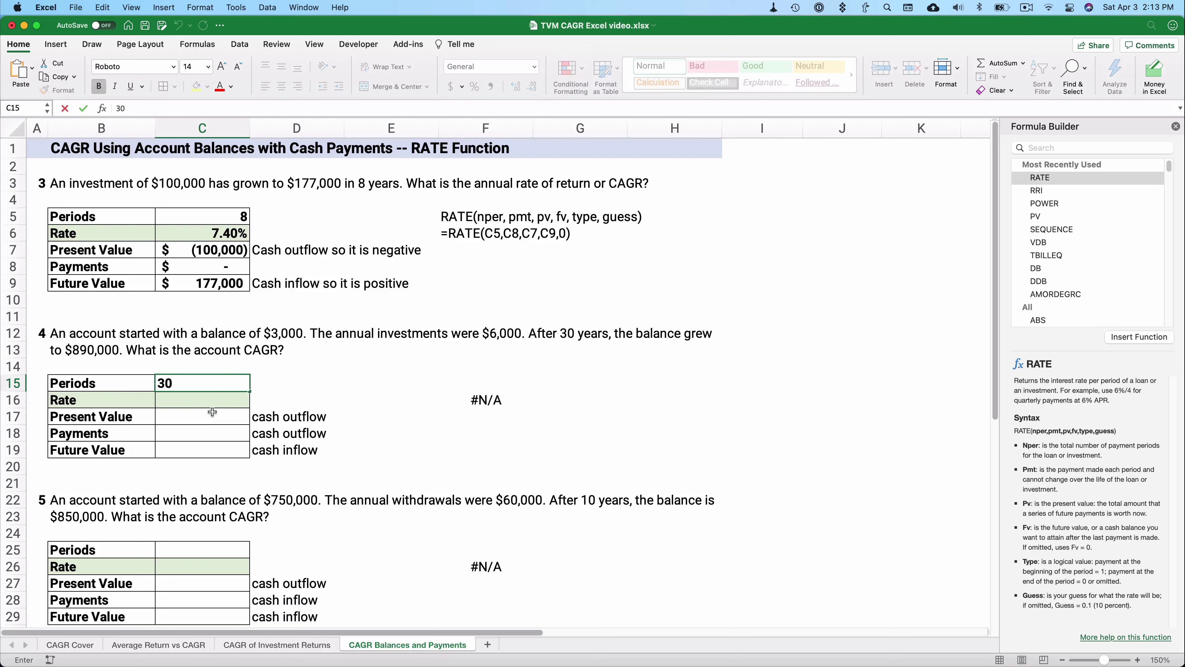
pyautogui.click(203, 415)
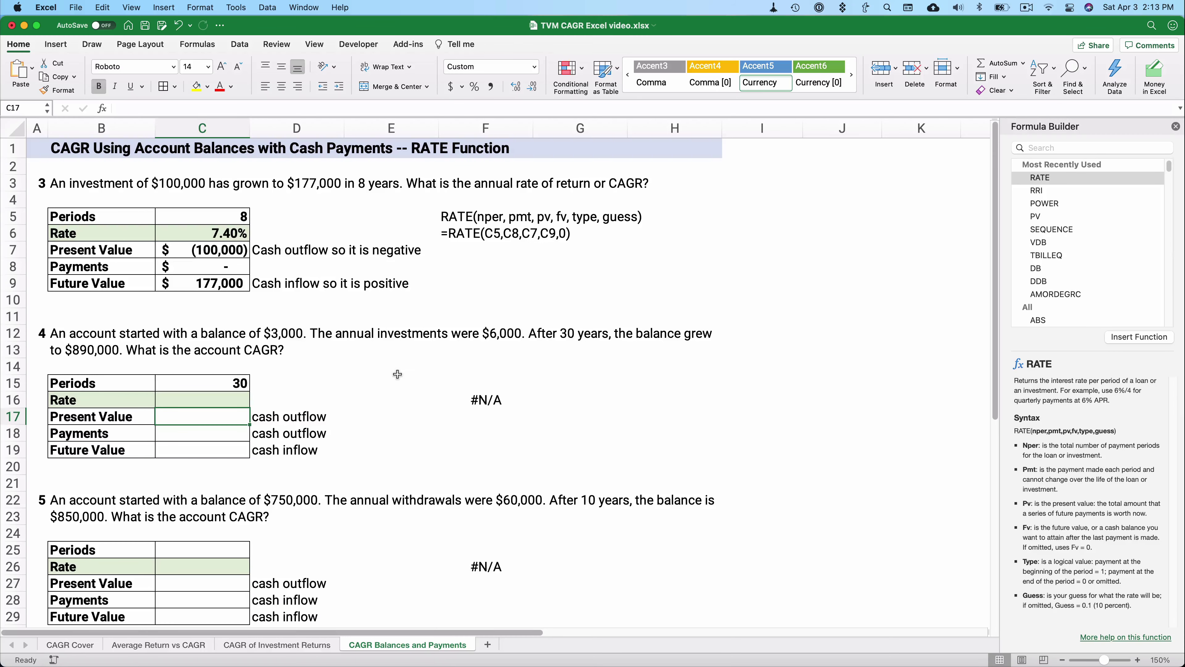
pyautogui.write('3000')
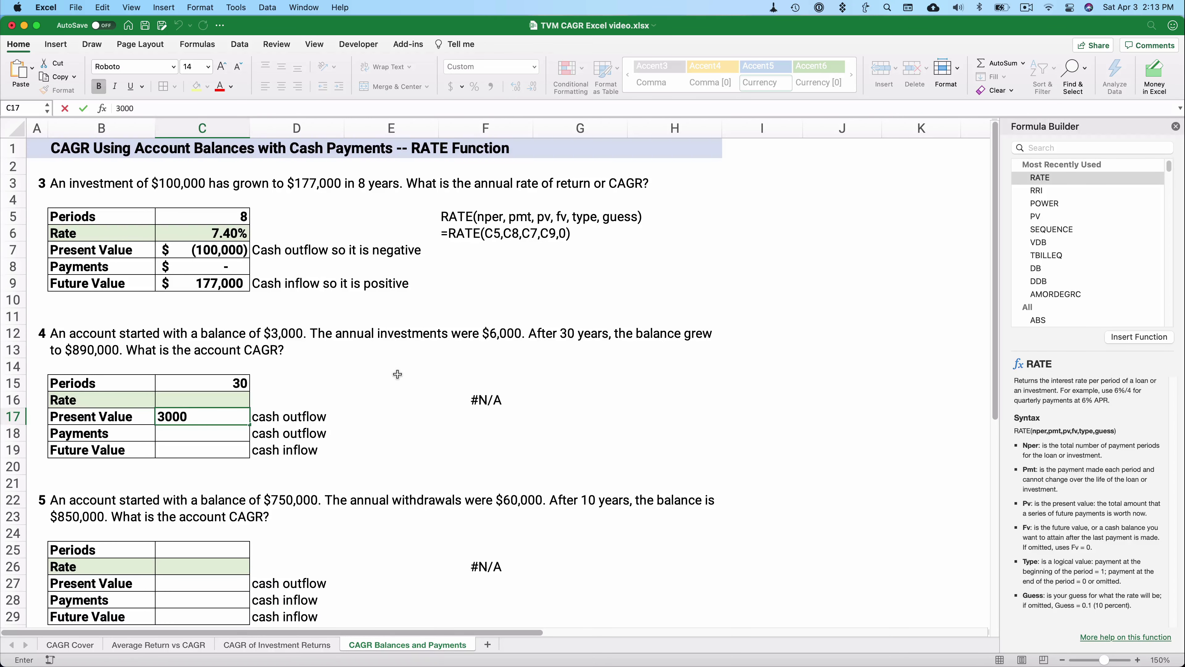
pyautogui.press('Return')
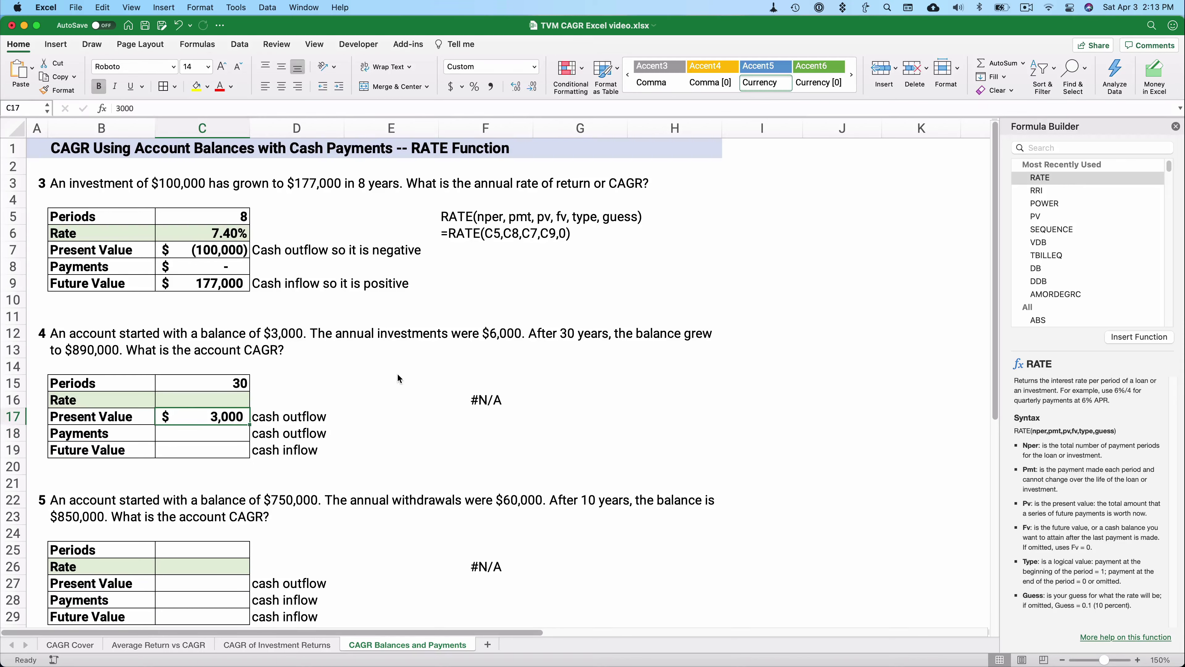
pyautogui.write('-3000')
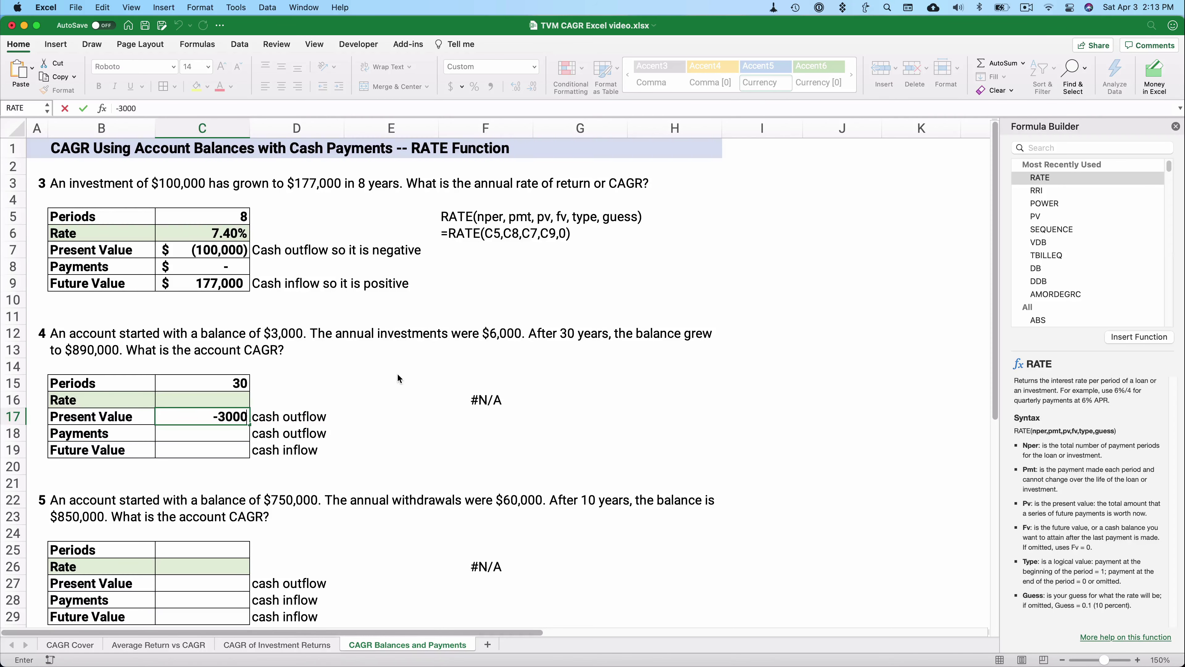
pyautogui.press('Return')
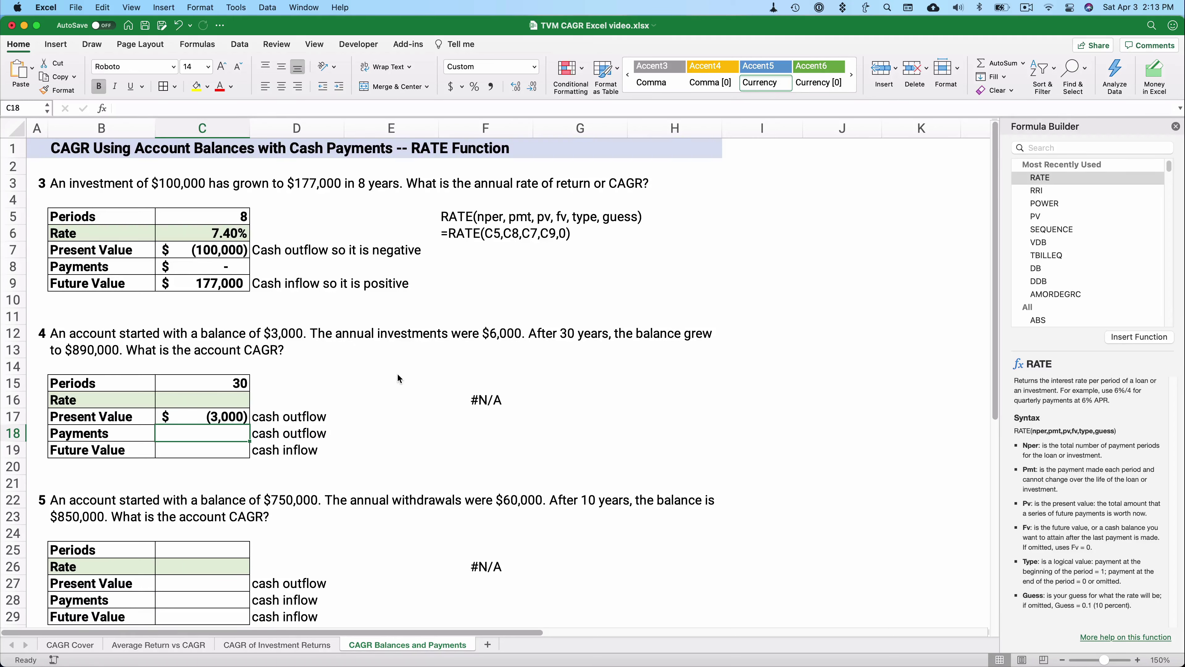
# Set problem 4's Payments in C18 to -6000 and its Future Value in C19 to 890000
pyautogui.write('-6000')
pyautogui.press('Return')
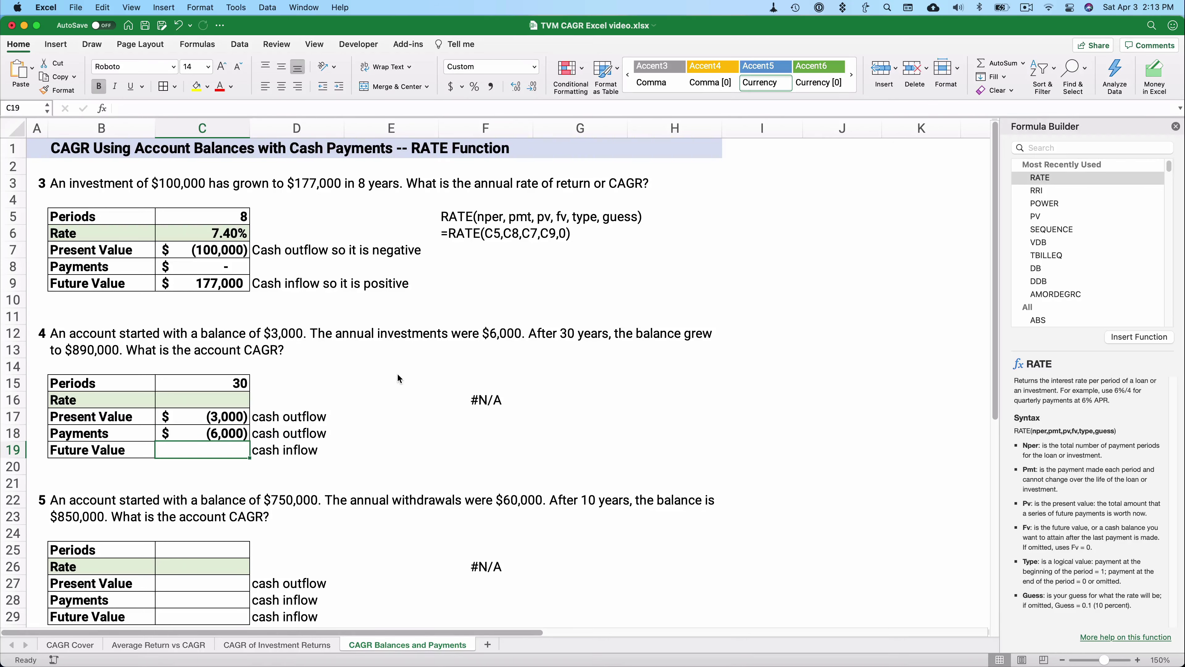
pyautogui.write('890000')
pyautogui.press('Return')
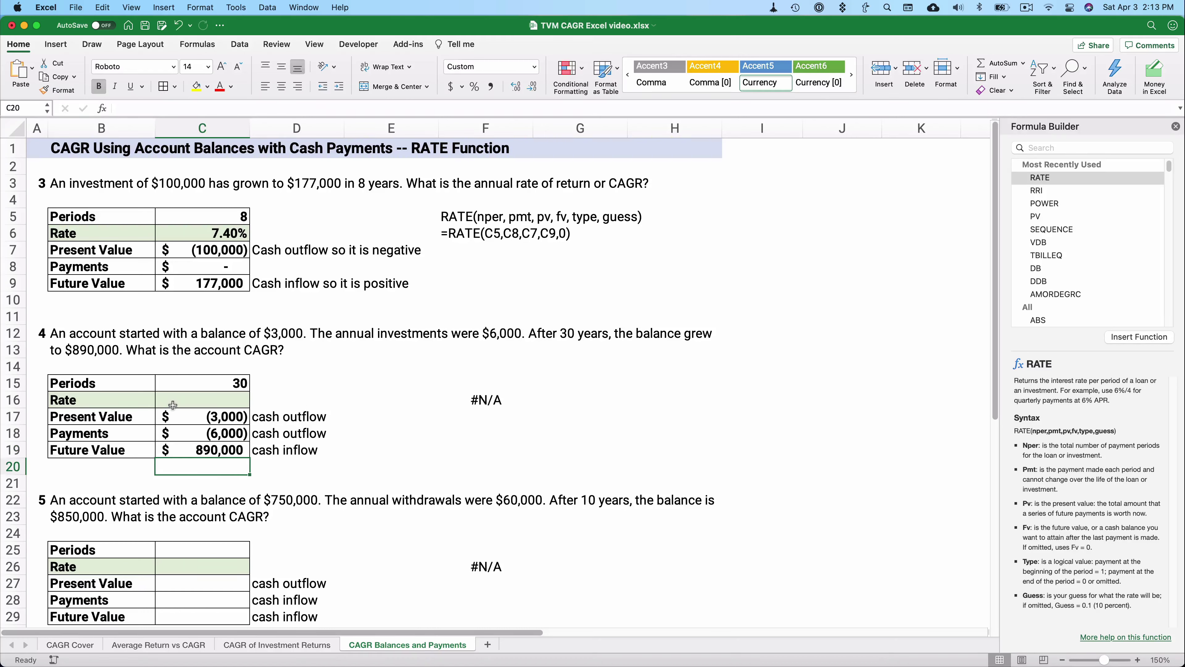
# Insert the RATE function in C16 using the Formula Builder, with Nper C15, Pmt C18 and Pv C17
pyautogui.click(235, 395)
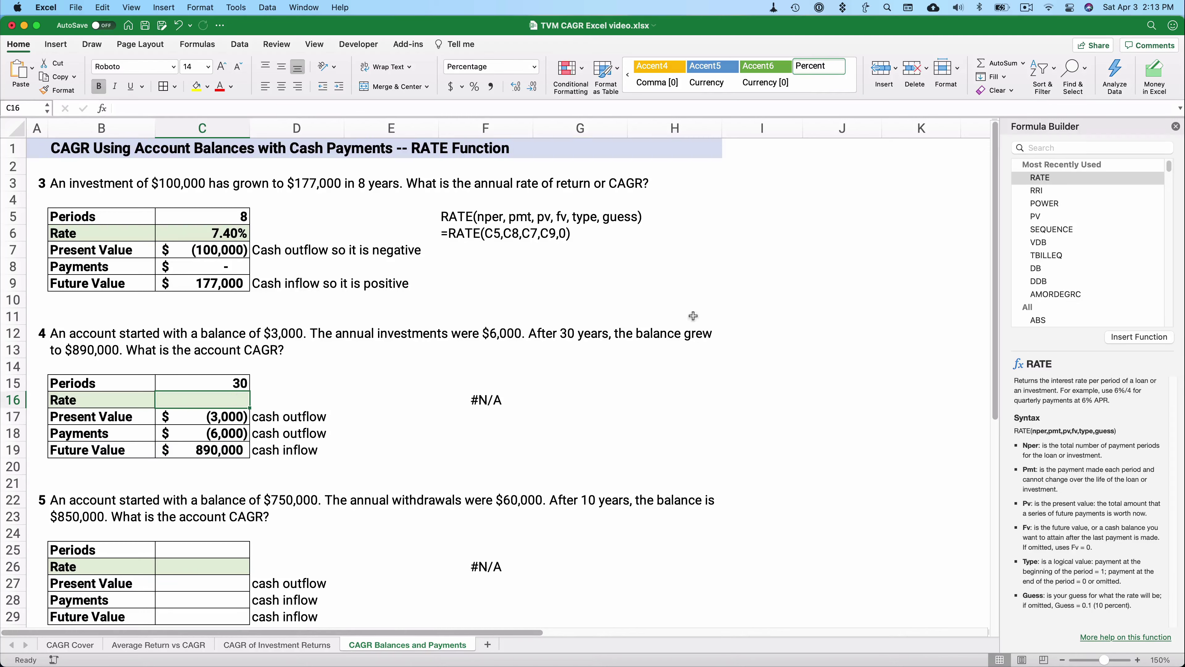
pyautogui.doubleClick(1039, 179)
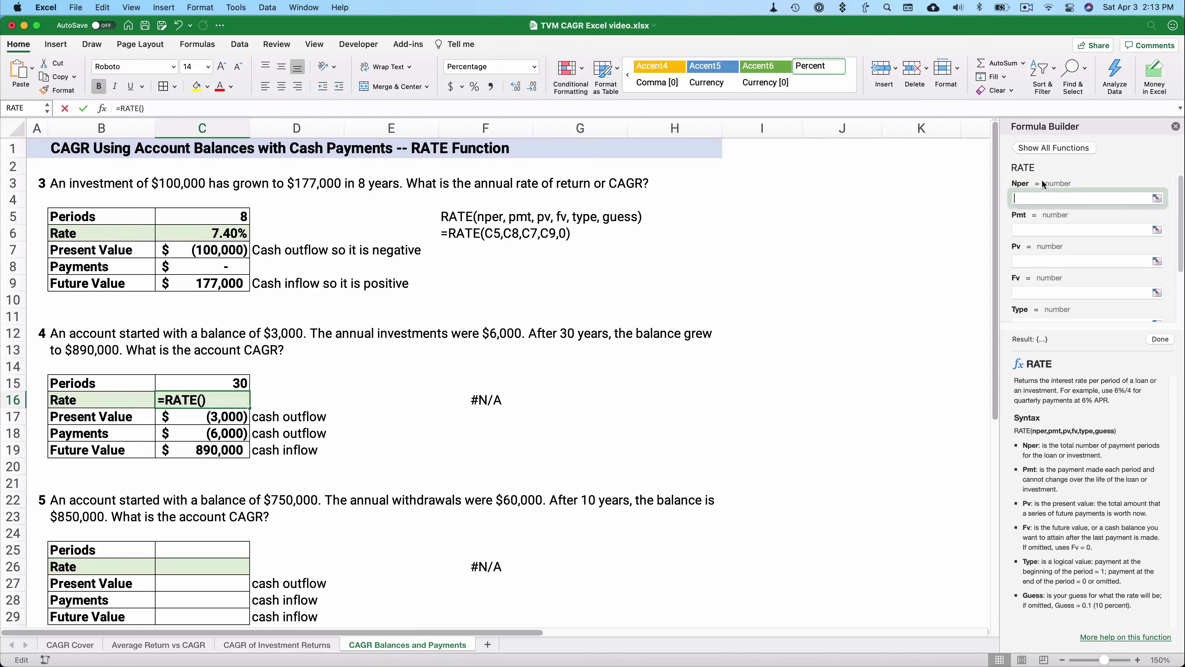
pyautogui.click(243, 383)
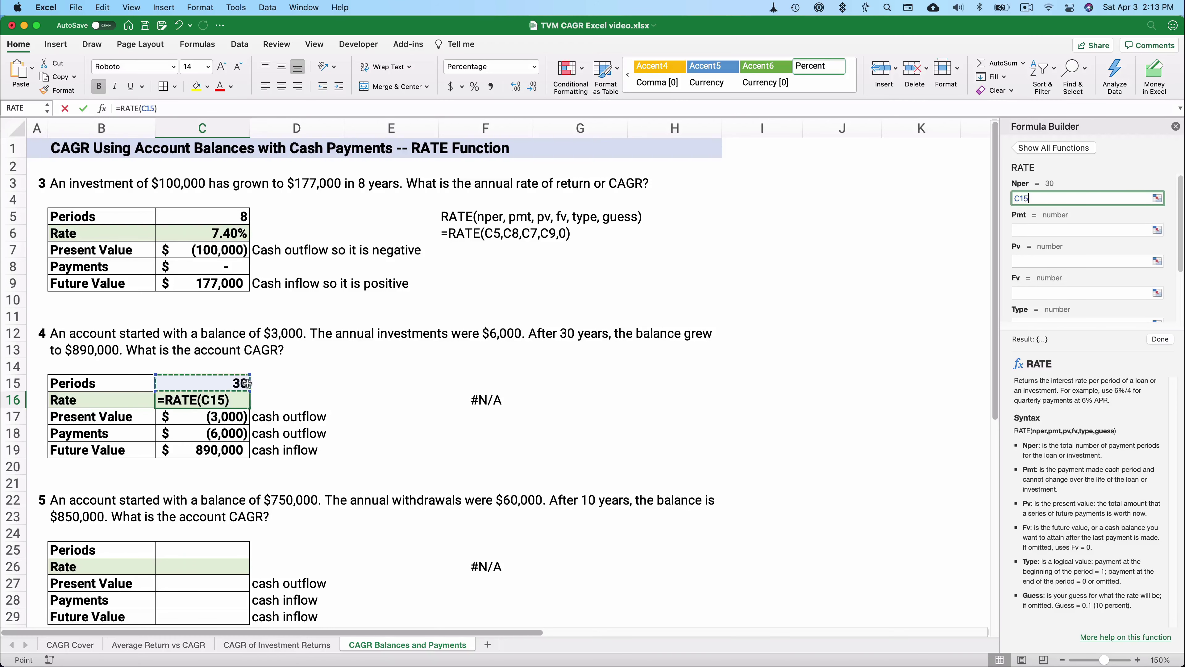
pyautogui.click(1039, 229)
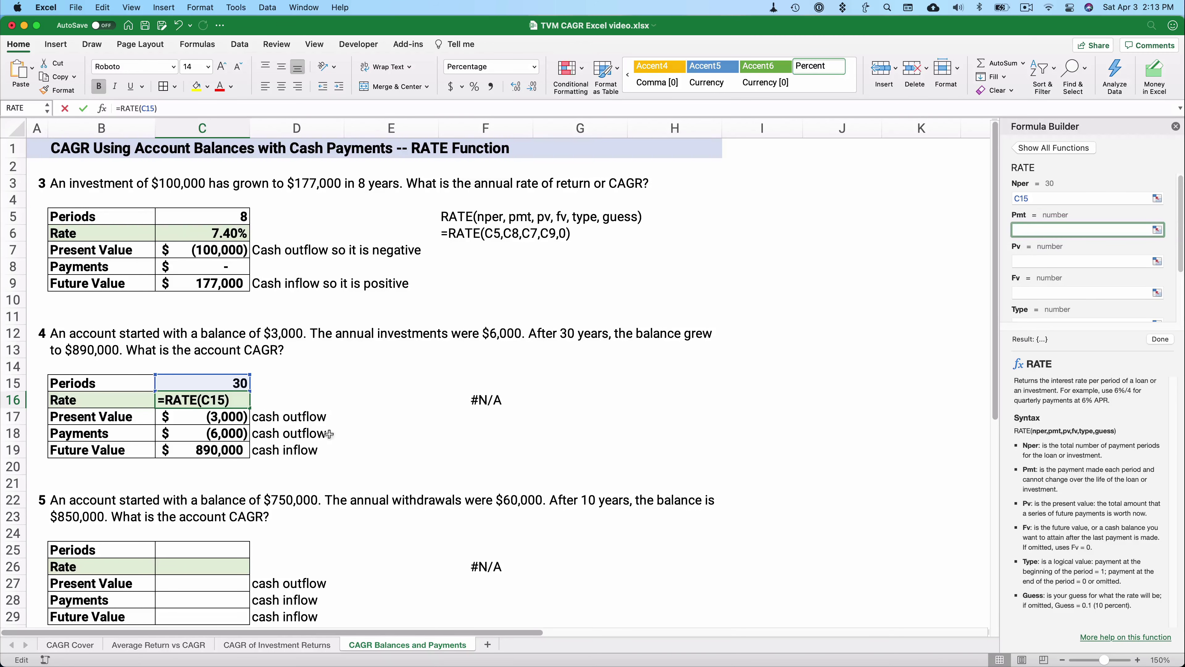
pyautogui.click(233, 433)
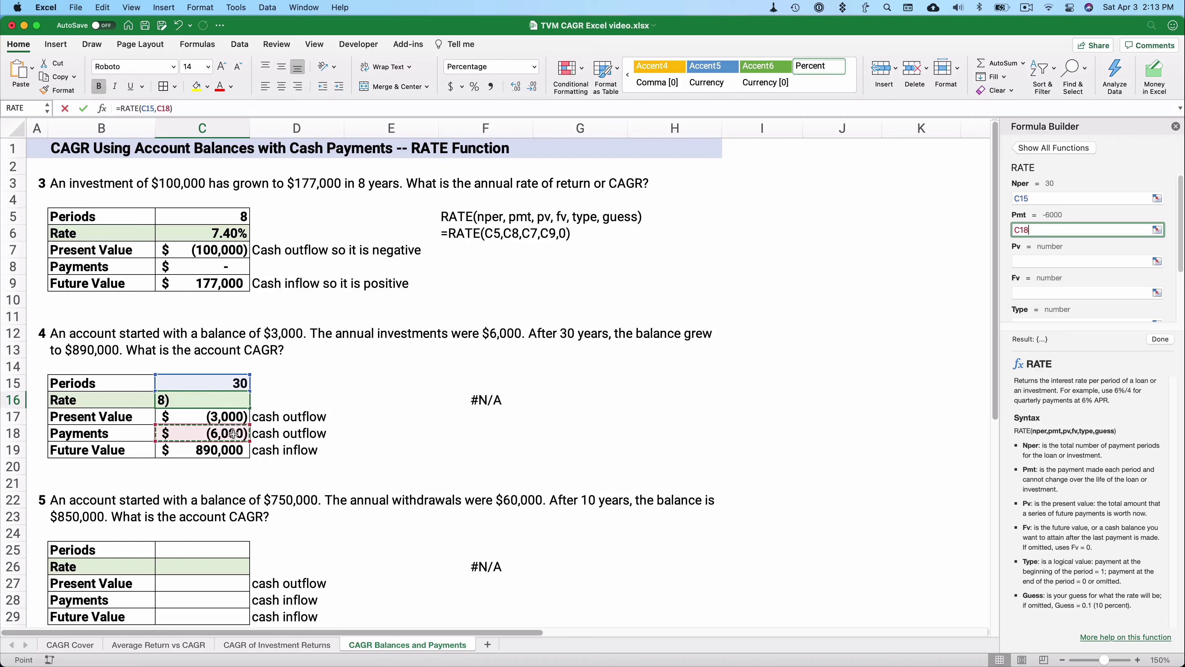
pyautogui.click(1030, 260)
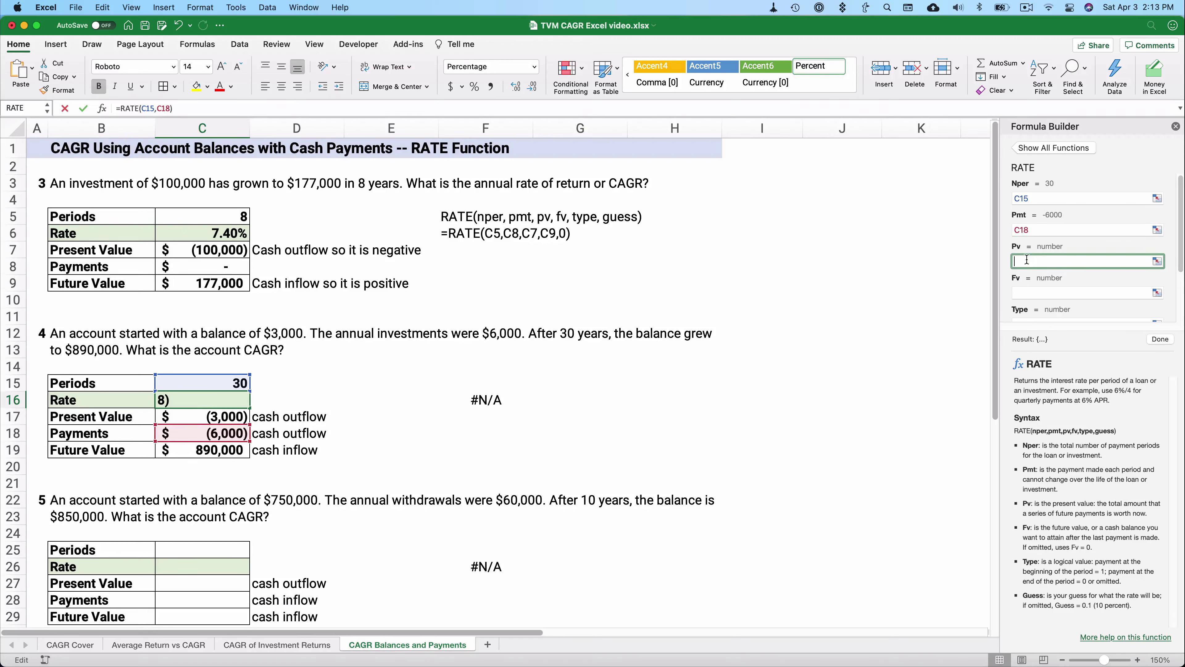
pyautogui.click(224, 415)
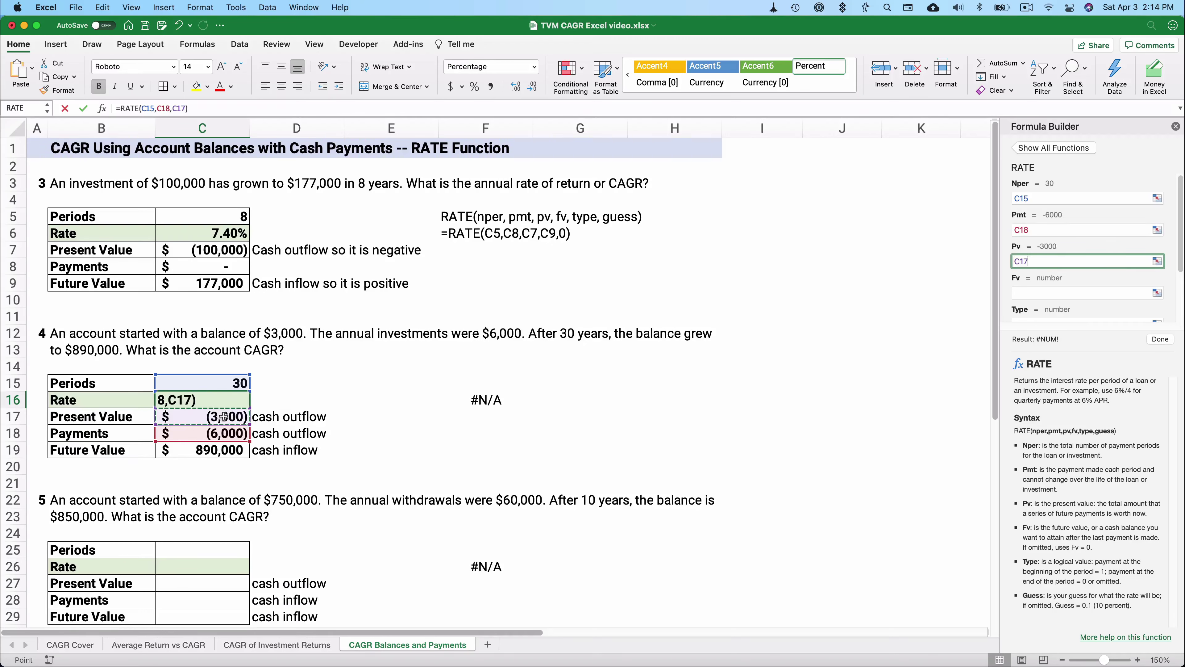
# Complete the RATE function in C16 with Fv C19 and Type 0
pyautogui.click(1019, 295)
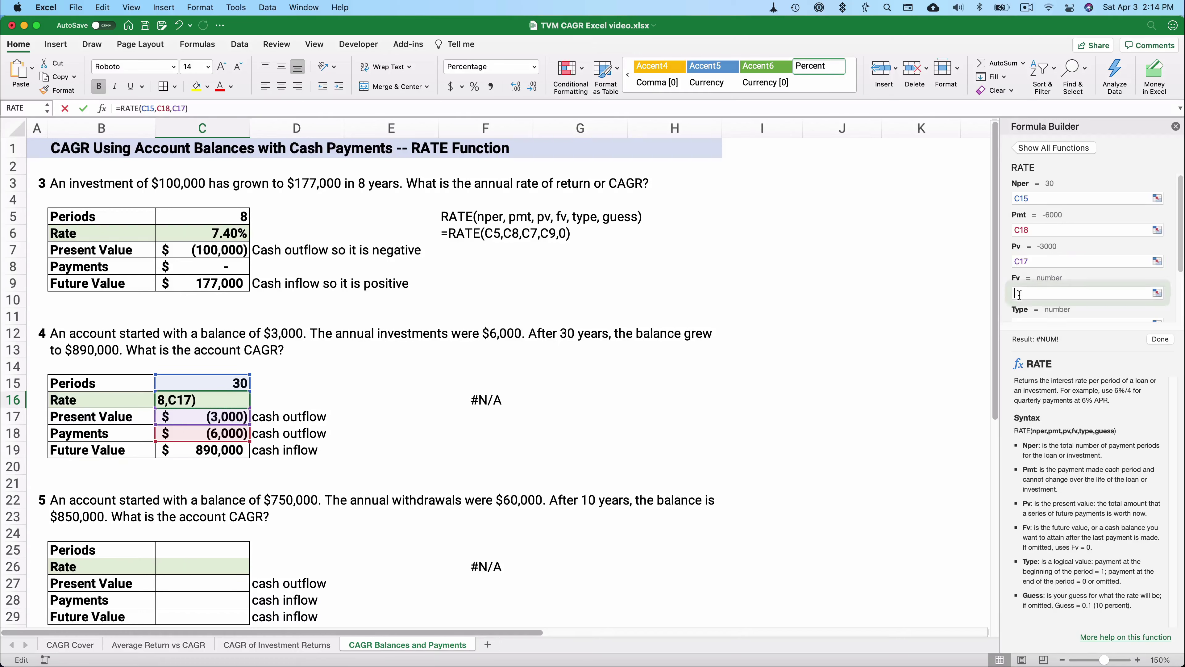
pyautogui.click(219, 453)
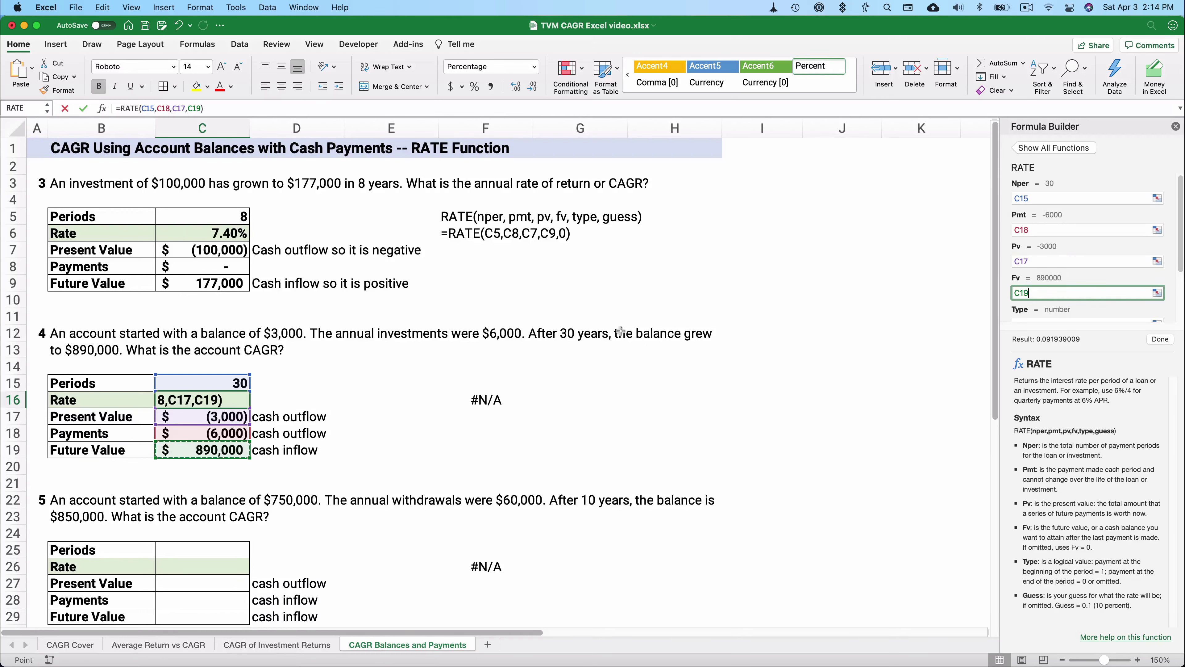
pyautogui.scroll(-1, 1029, 294)
pyautogui.click(1028, 296)
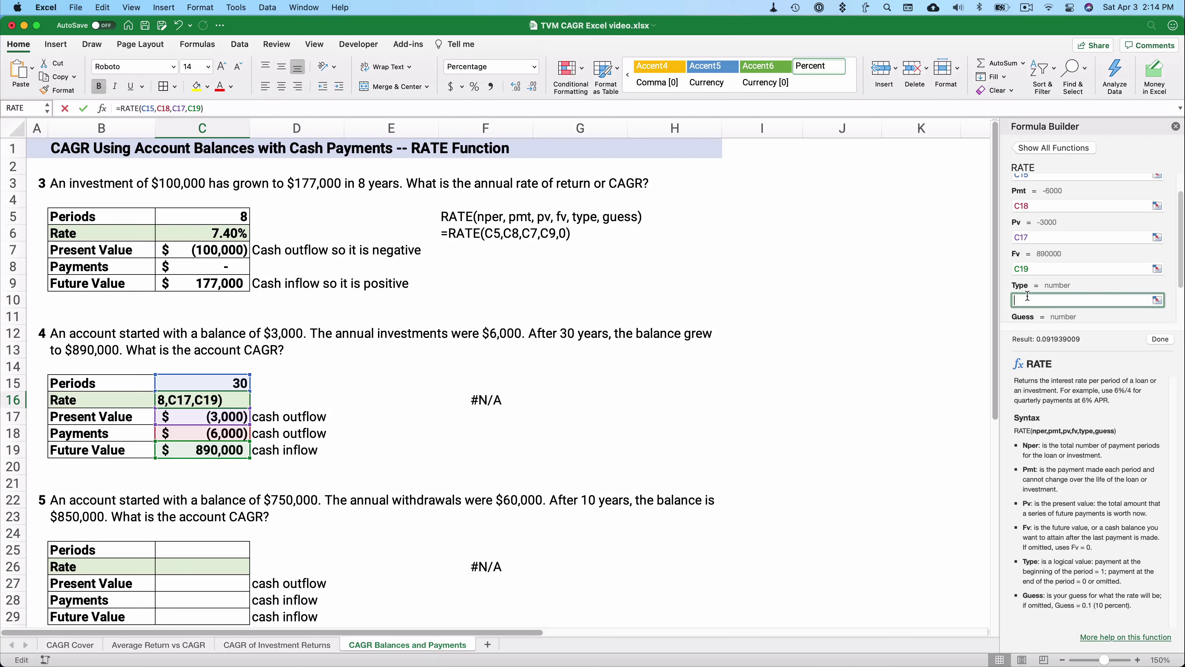
pyautogui.write('0')
pyautogui.scroll(-1, 1094, 275)
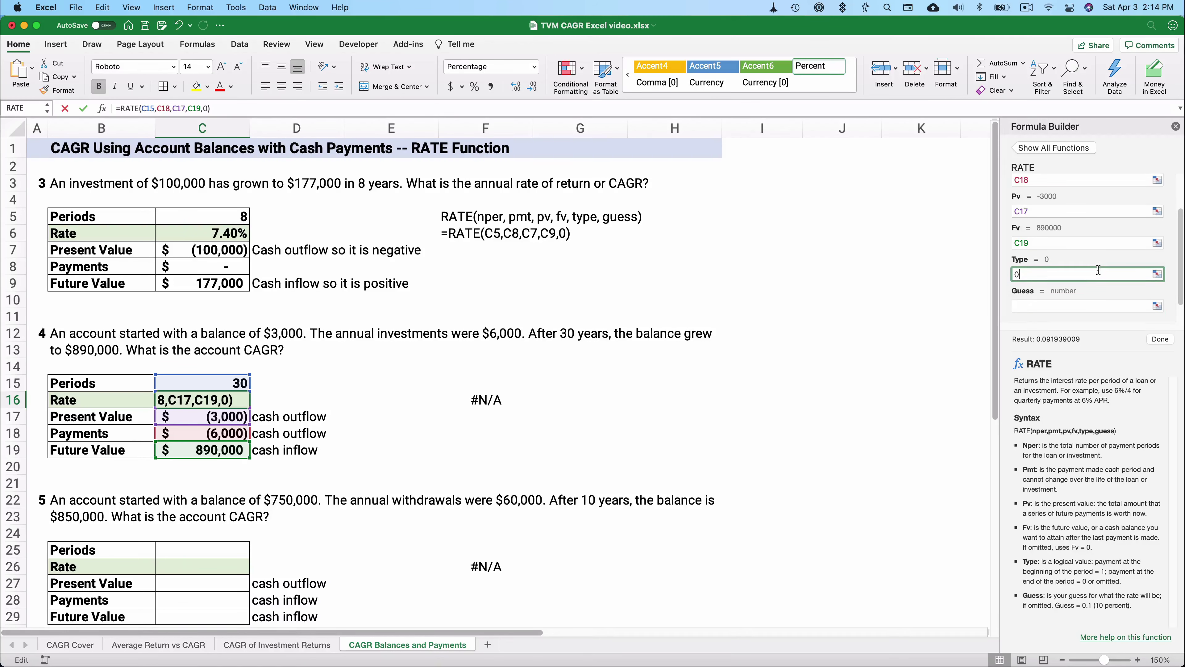
pyautogui.click(1158, 341)
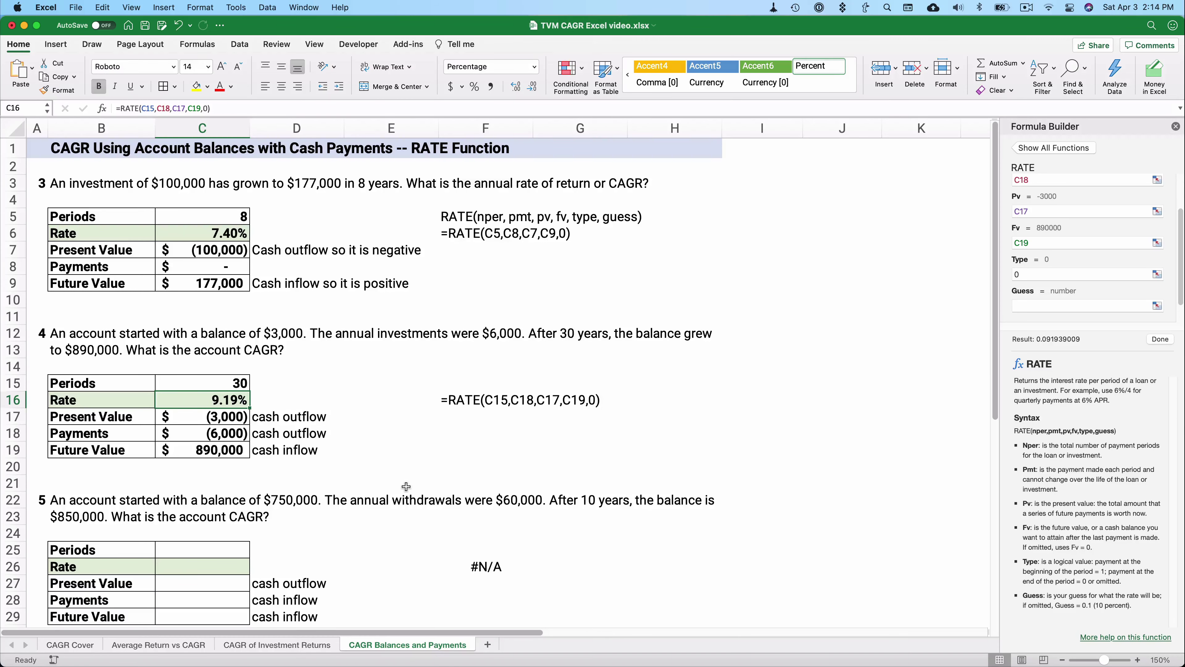
pyautogui.scroll(-3, 401, 481)
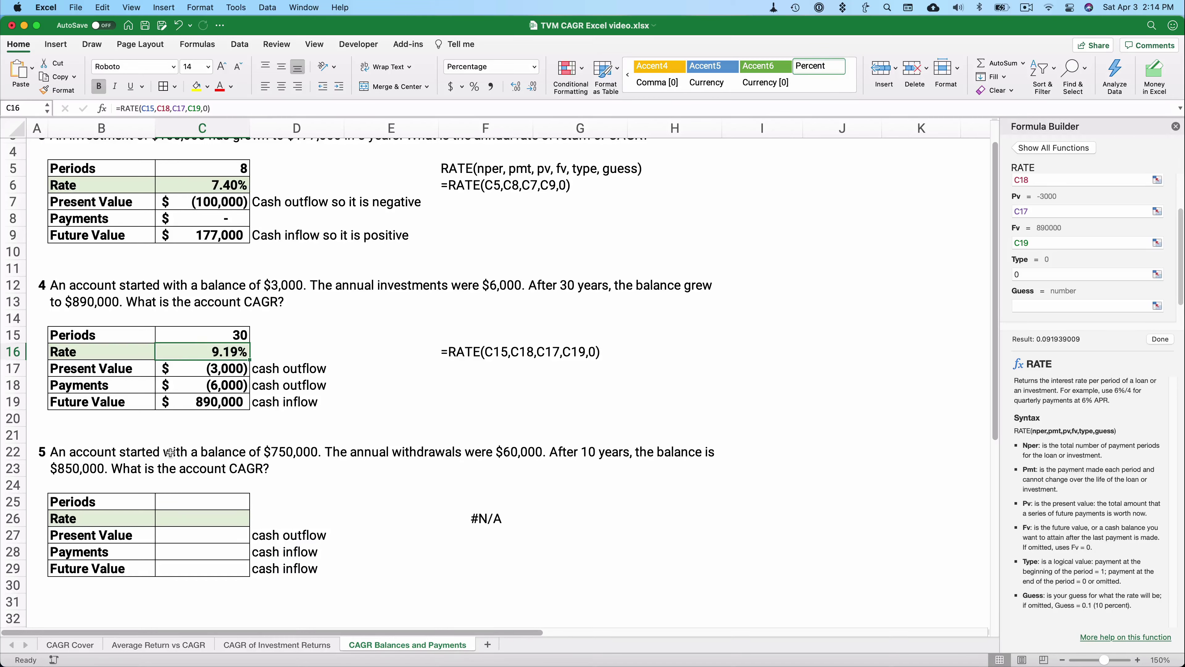
pyautogui.click(202, 568)
pyautogui.write('750')
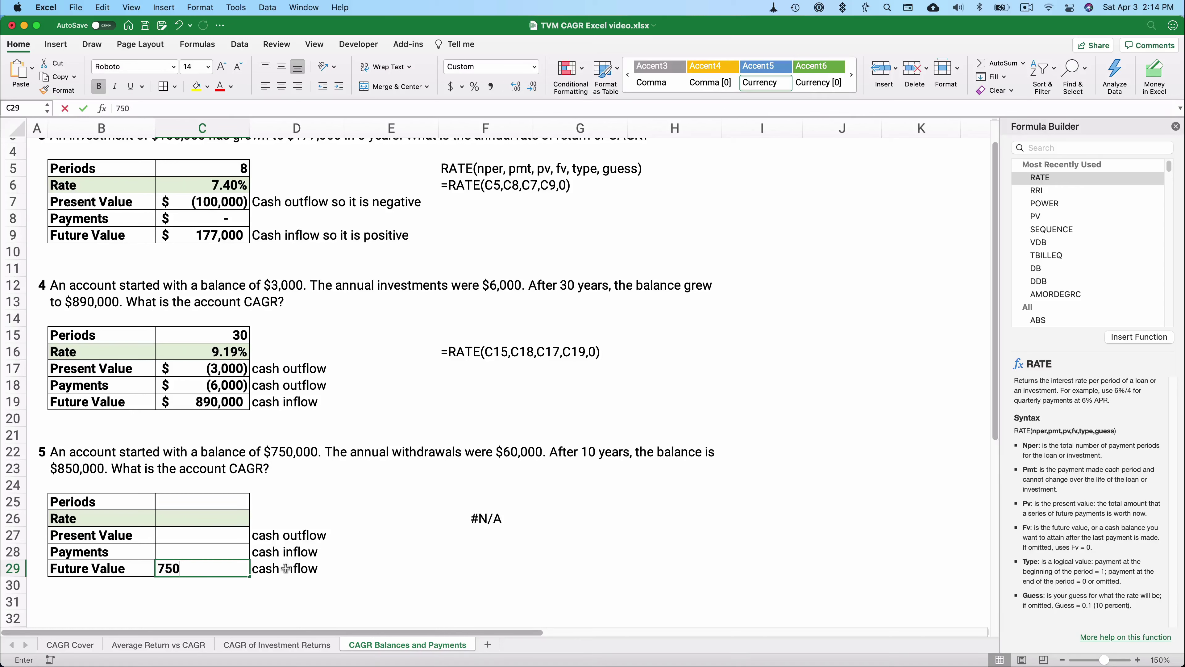
pyautogui.press('BackSpace')
pyautogui.press('BackSpace')
pyautogui.press('BackSpace')
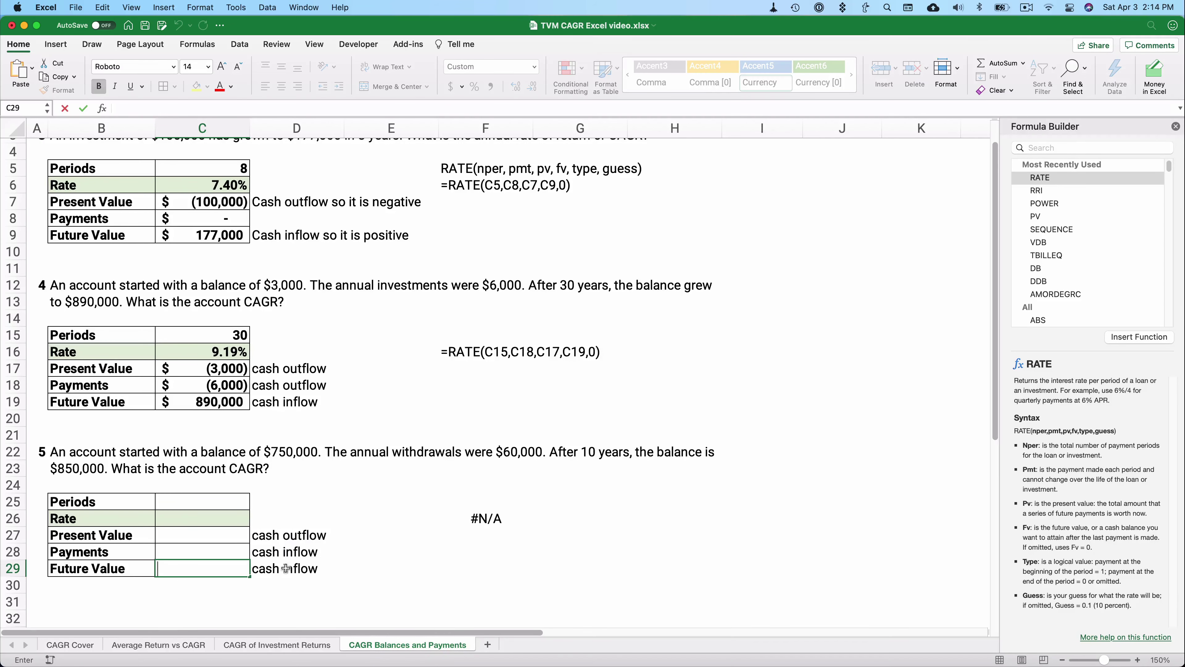
# Set problem 5's Present Value in C27 to -750000 and its Payments in C28 to 60000
pyautogui.press('Up')
pyautogui.press('Up')
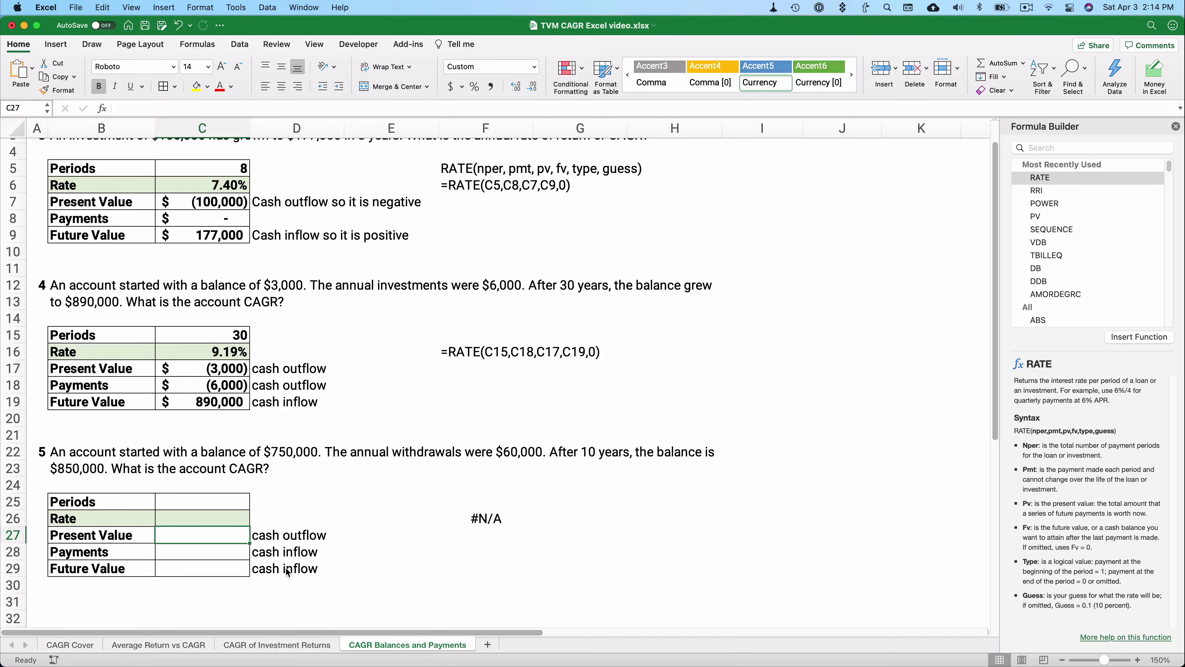
pyautogui.write('-750000')
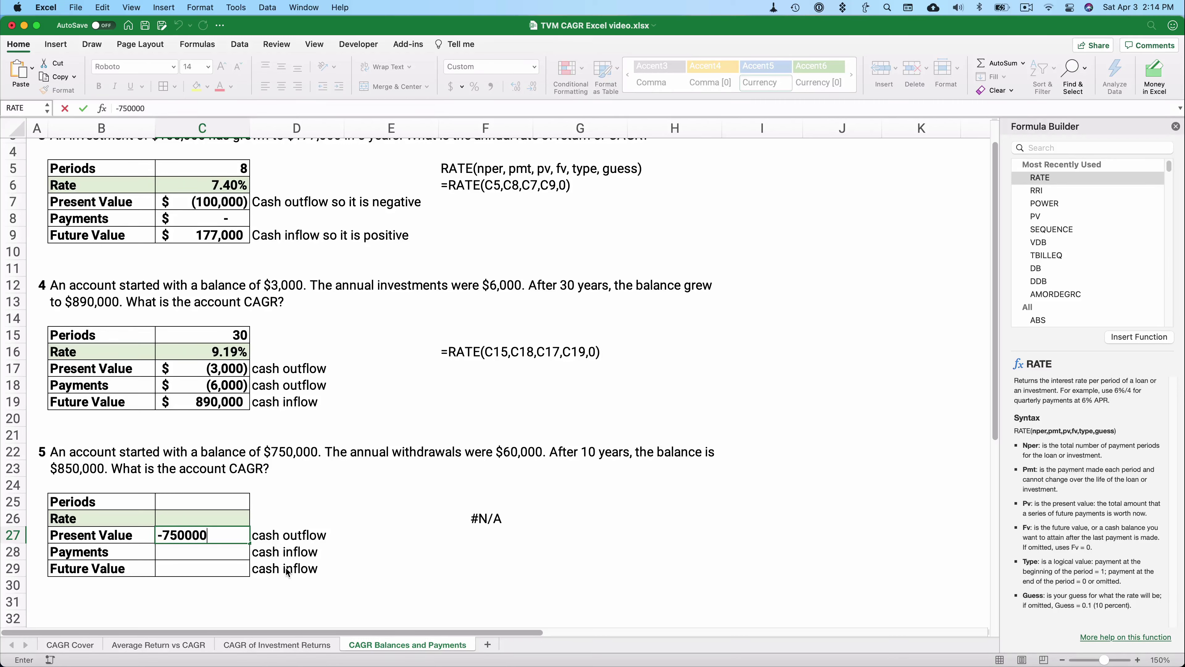
pyautogui.press('Return')
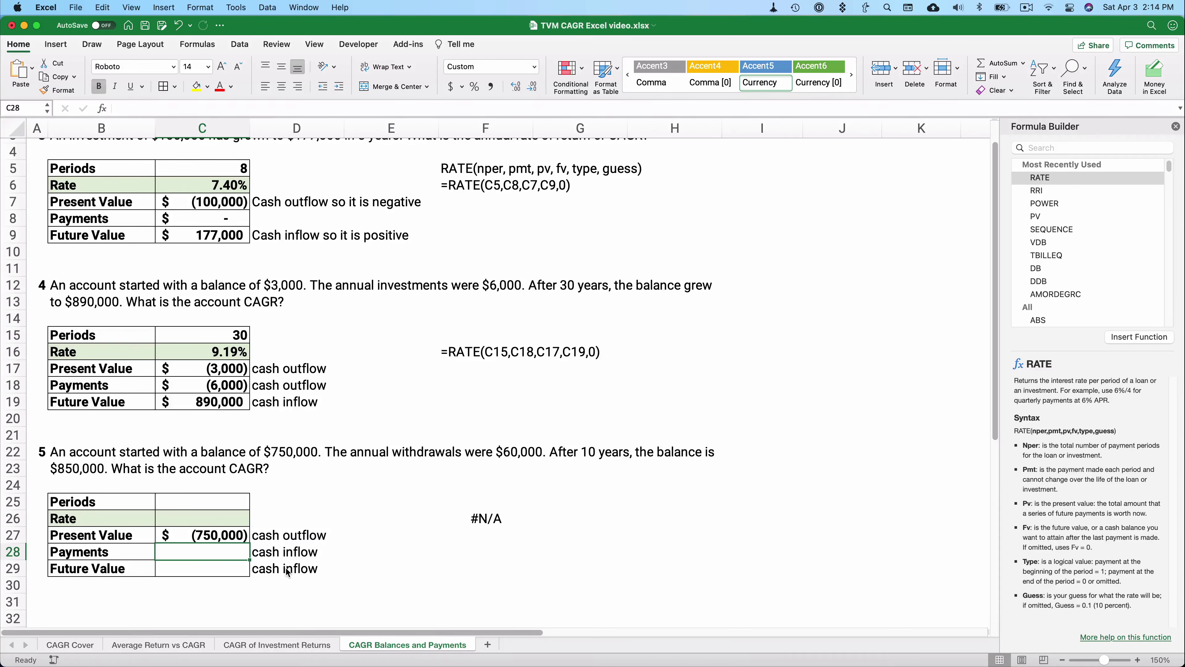
pyautogui.write('60000')
pyautogui.press('Return')
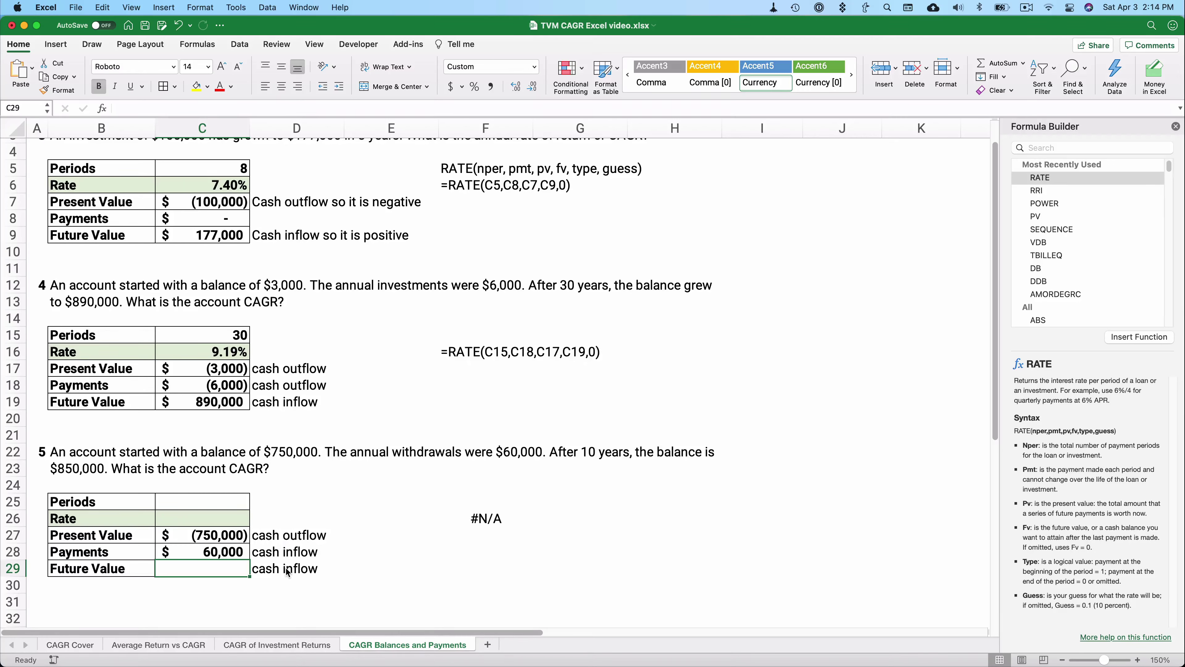
# Set problem 5's Future Value in C29 to 850000 and its Periods in C25 to 10
pyautogui.write('850000')
pyautogui.press('Return')
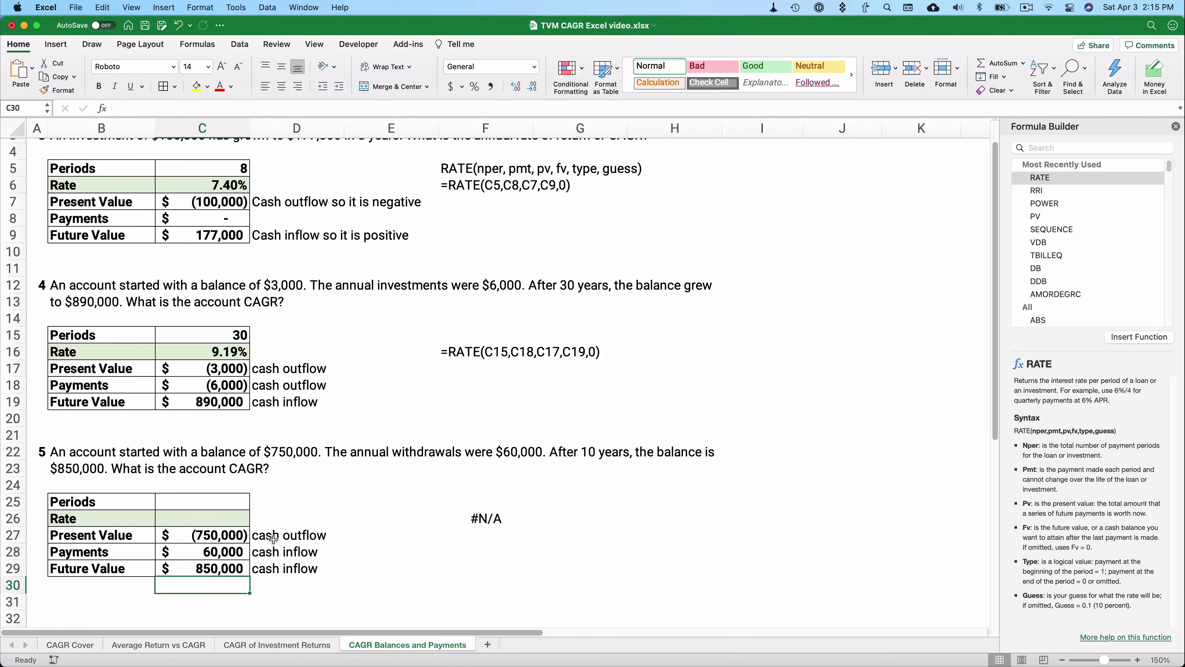
pyautogui.click(242, 547)
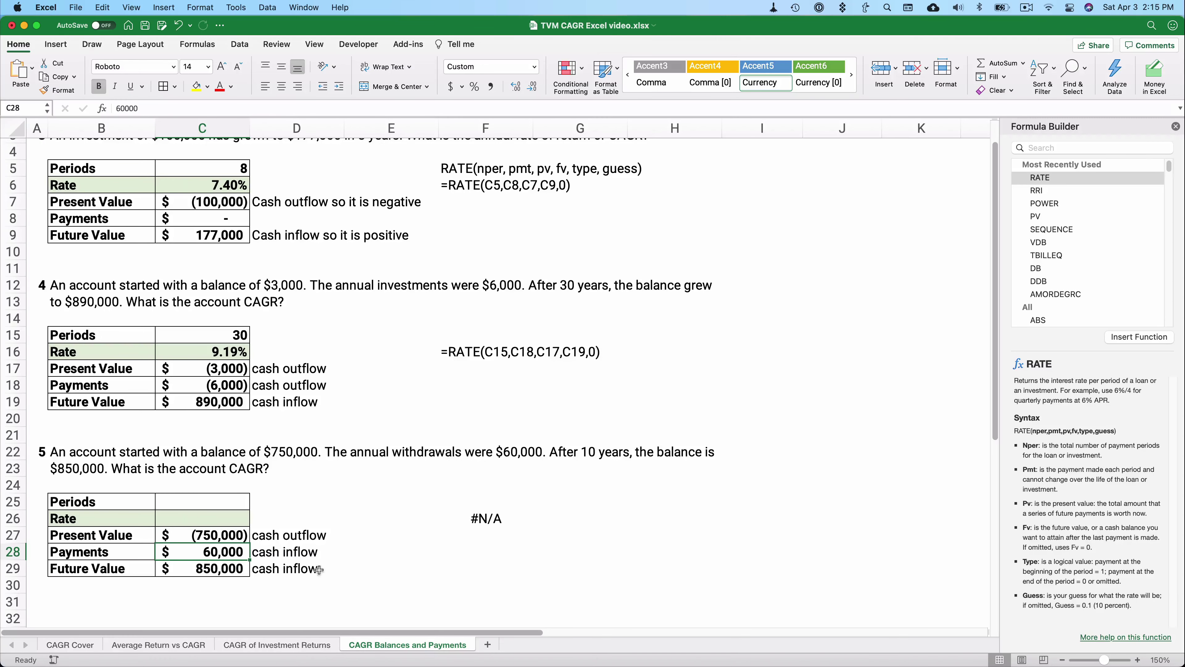
pyautogui.click(233, 499)
pyautogui.write('10')
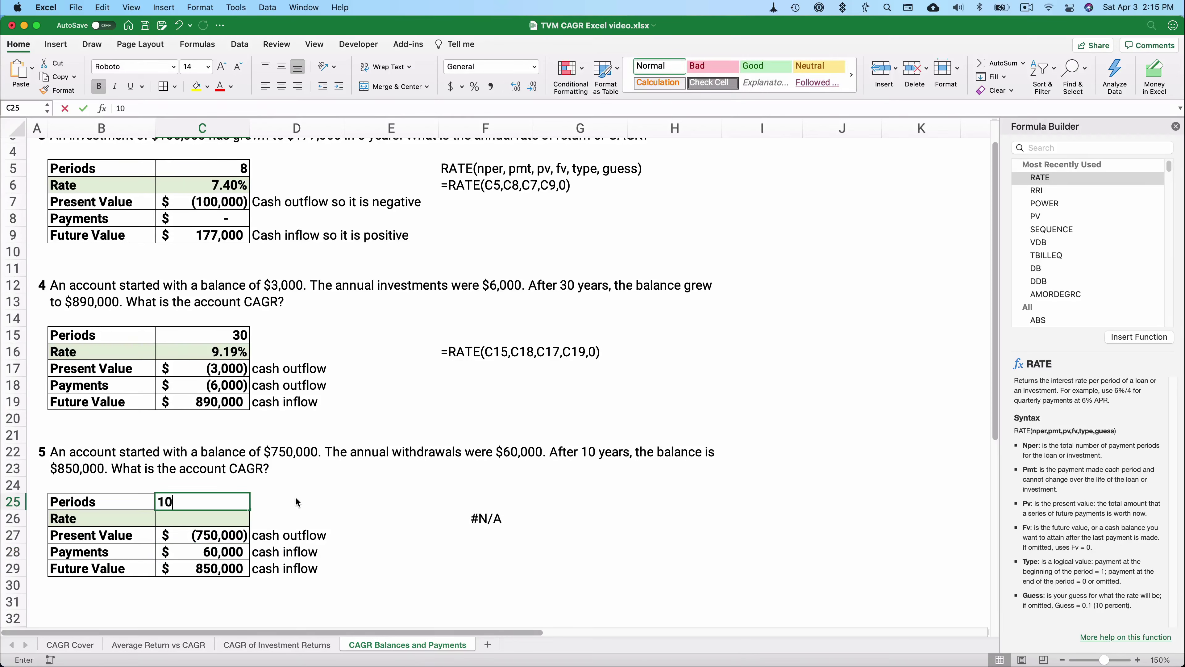
pyautogui.press('Return')
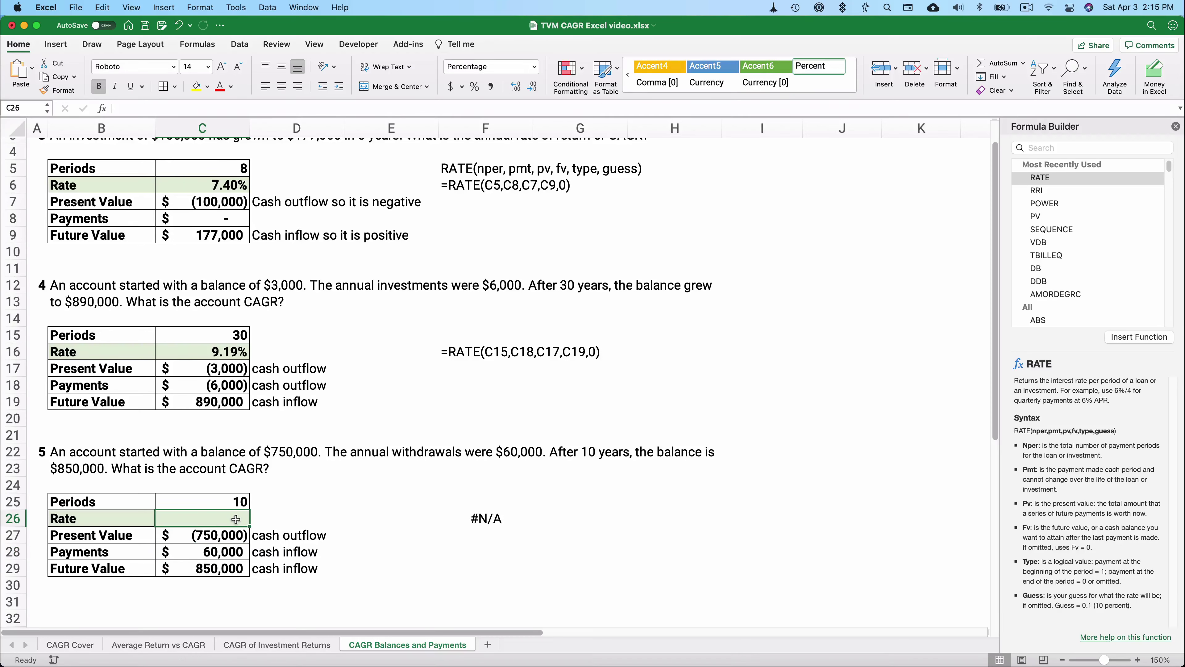
# Calculate problem 5's Rate in C26 with the formula =RATE(C25,C28,C27,C29,0,), leaving the guess argument empty
pyautogui.write('=')
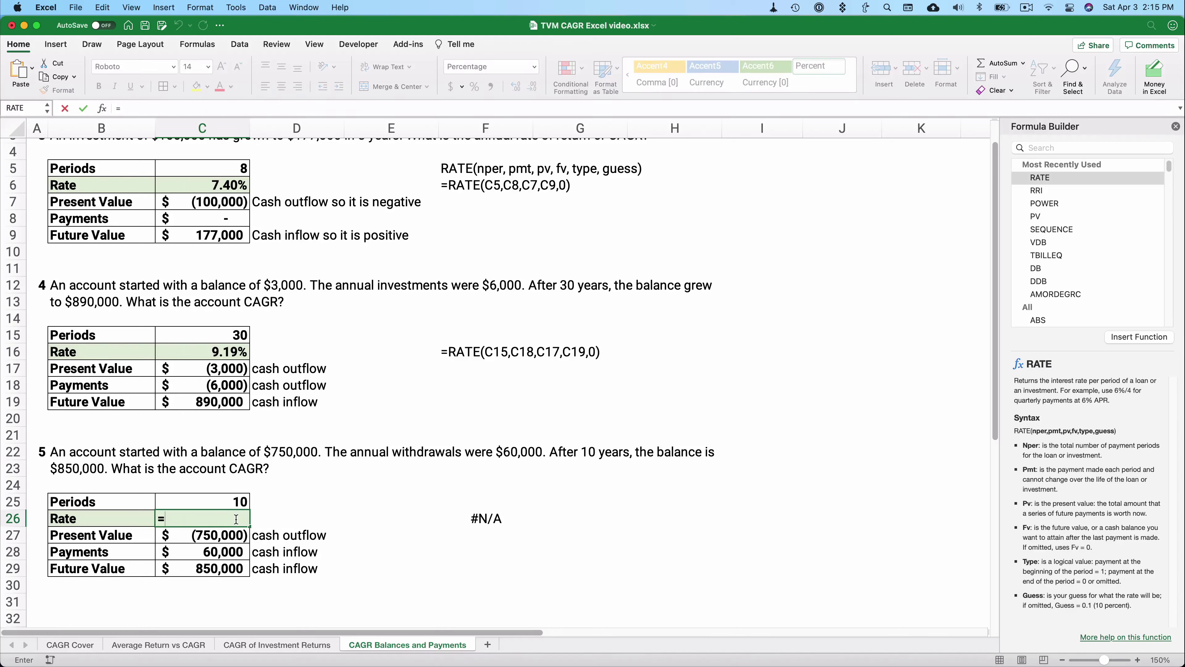
pyautogui.write('rate(')
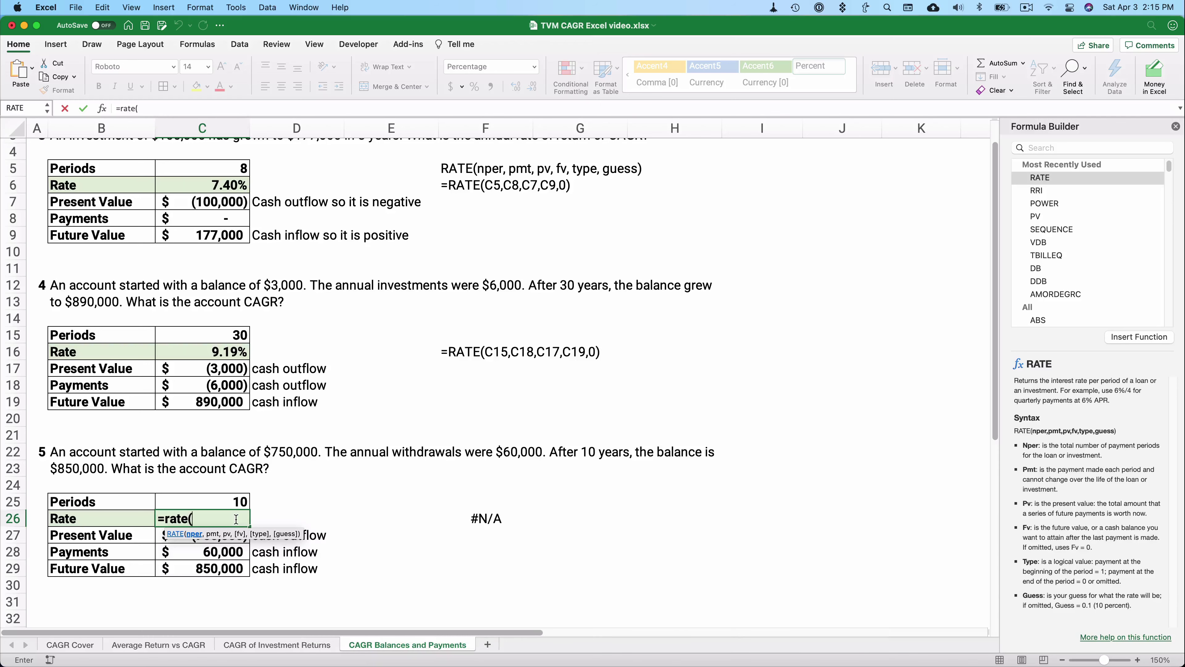
pyautogui.click(236, 502)
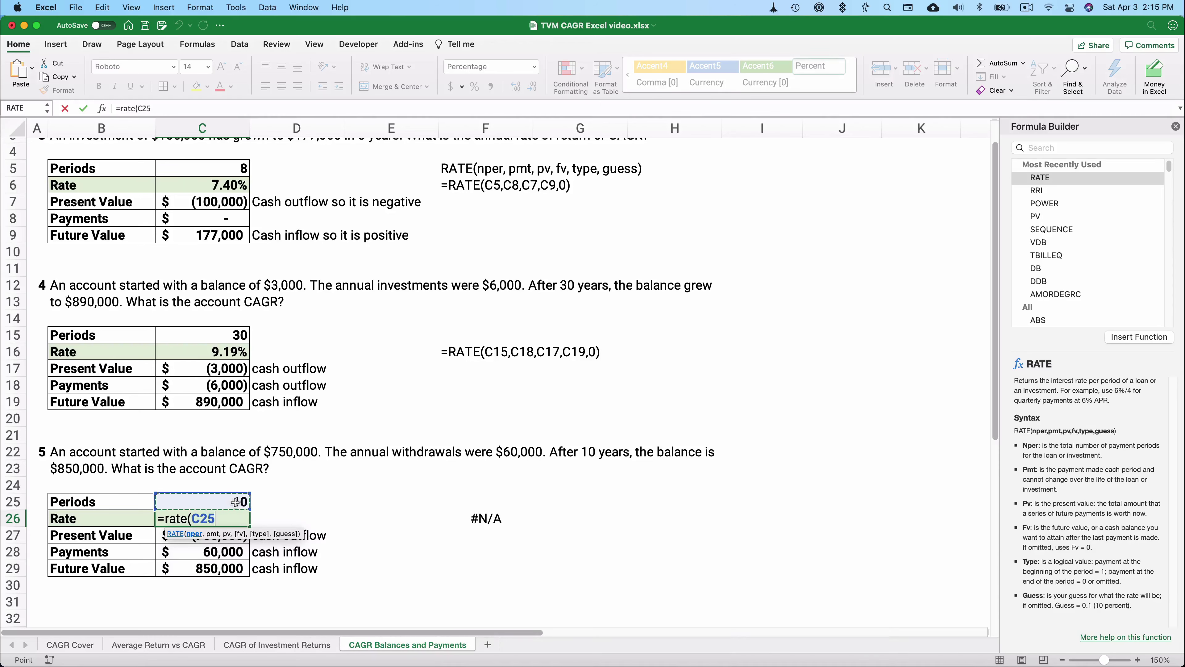
pyautogui.write(',')
pyautogui.click(221, 552)
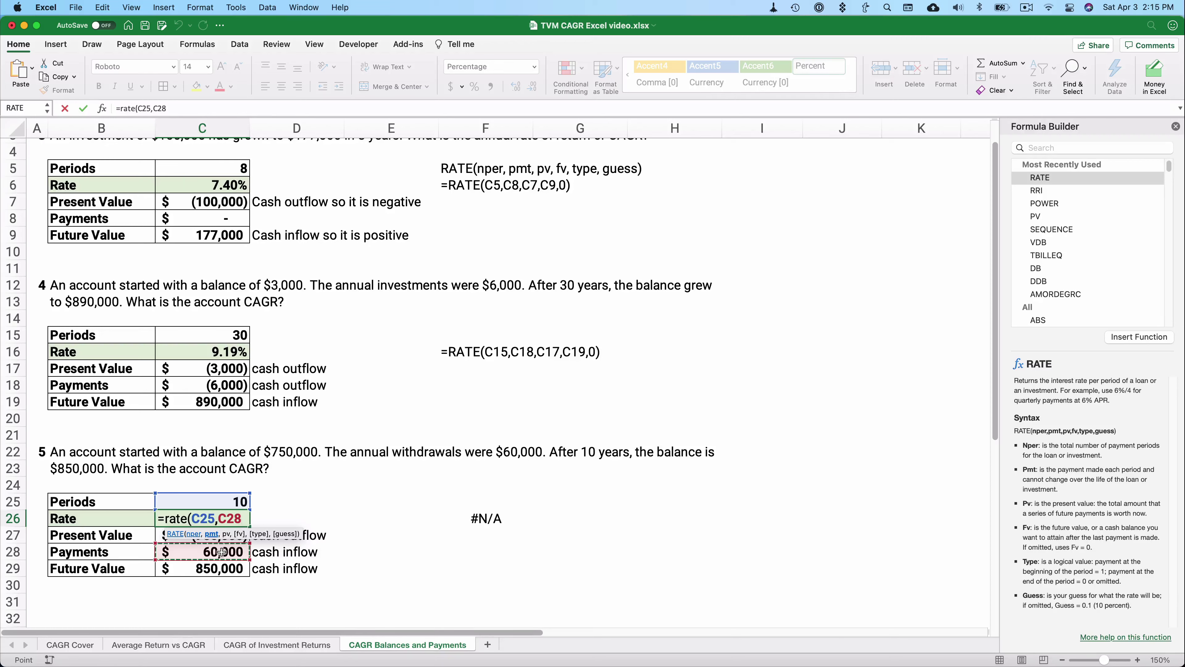
pyautogui.write(',')
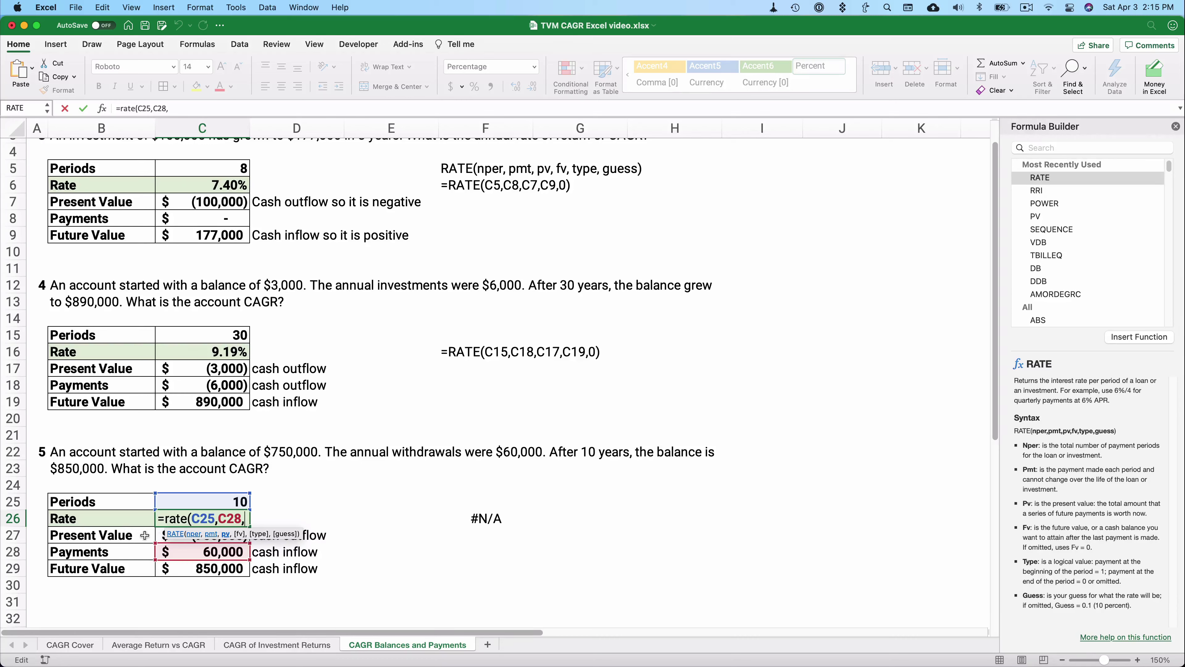
pyautogui.click(158, 535)
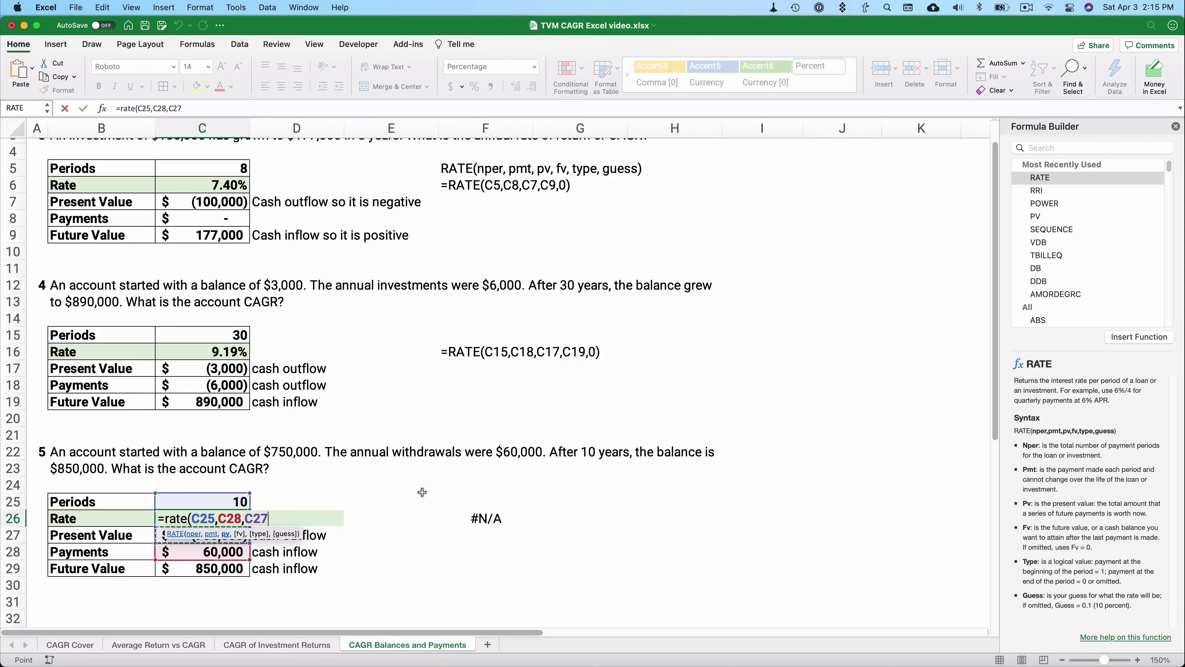
pyautogui.write(',')
pyautogui.click(233, 567)
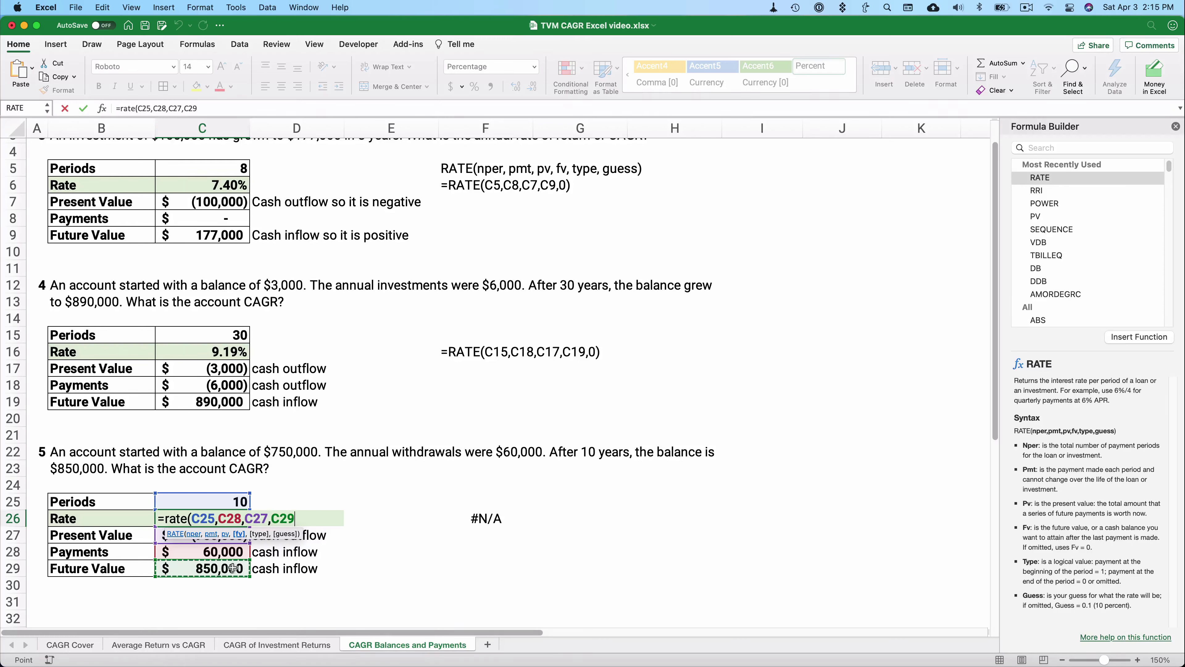
pyautogui.write(',')
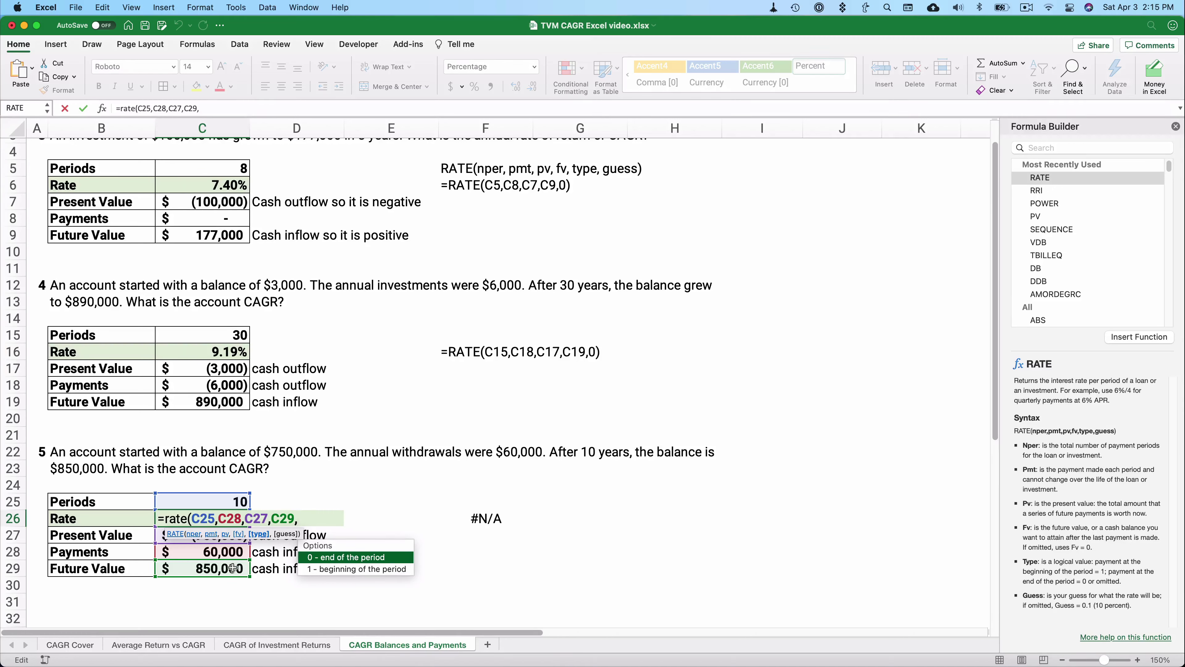
pyautogui.write('0,')
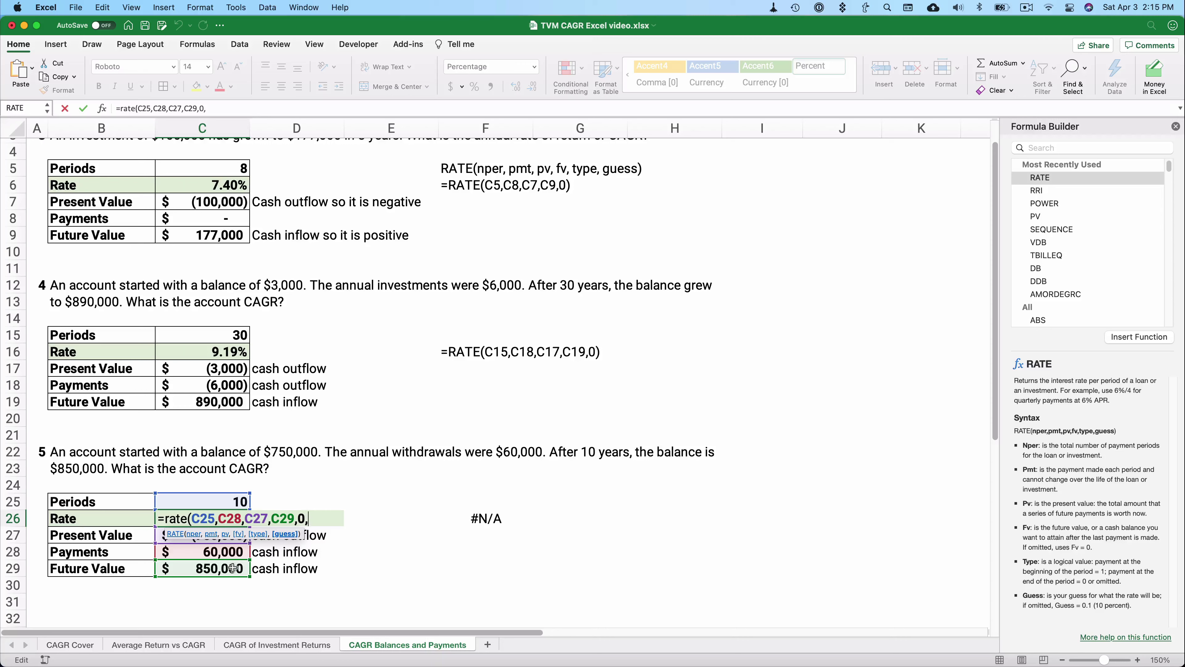
pyautogui.write(')')
pyautogui.press('Return')
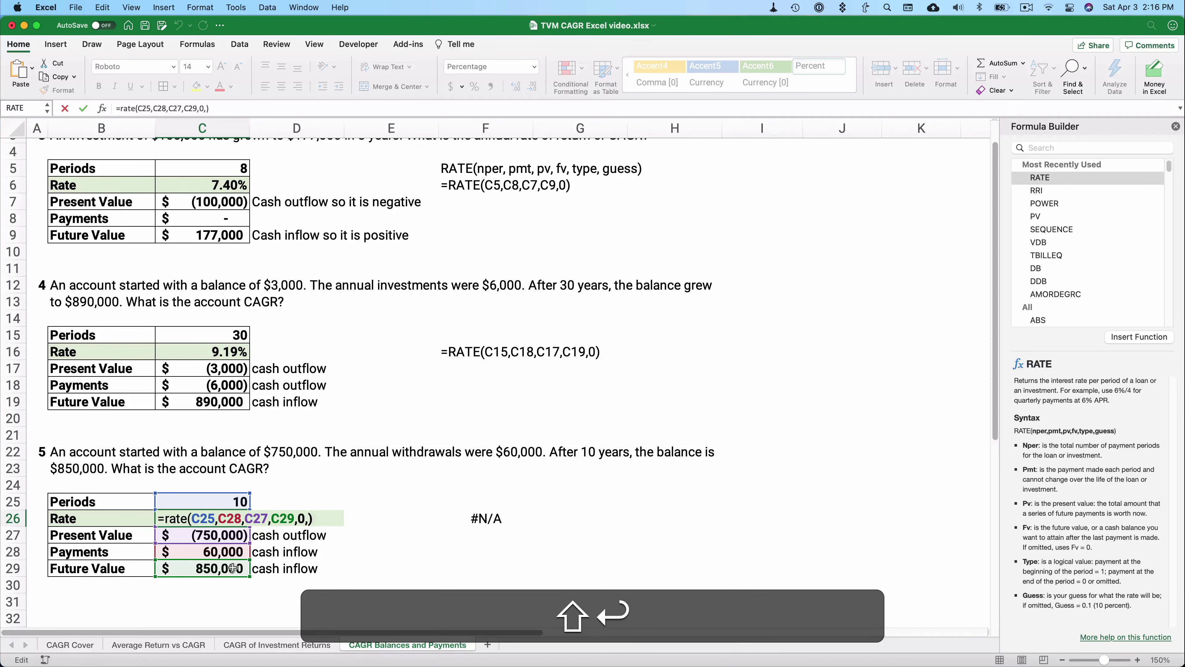